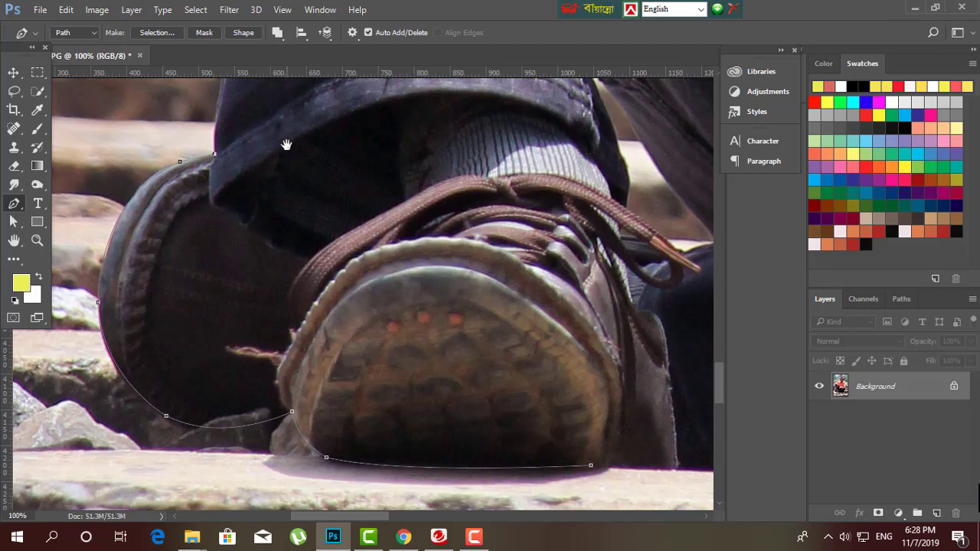
# Extend the pen path up the outer edge of the dark trouser leg, from above the shoe to the orange sleeve hem.
pyautogui.moveTo(284, 142); pyautogui.dragTo(219, 289)
pyautogui.click(205, 337)
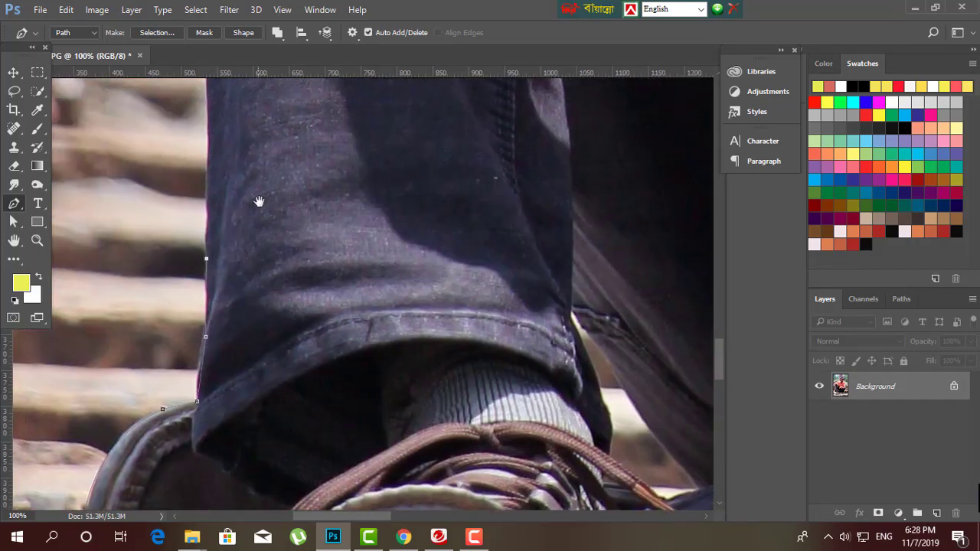
pyautogui.moveTo(219, 246); pyautogui.dragTo(278, 376)
pyautogui.click(267, 305)
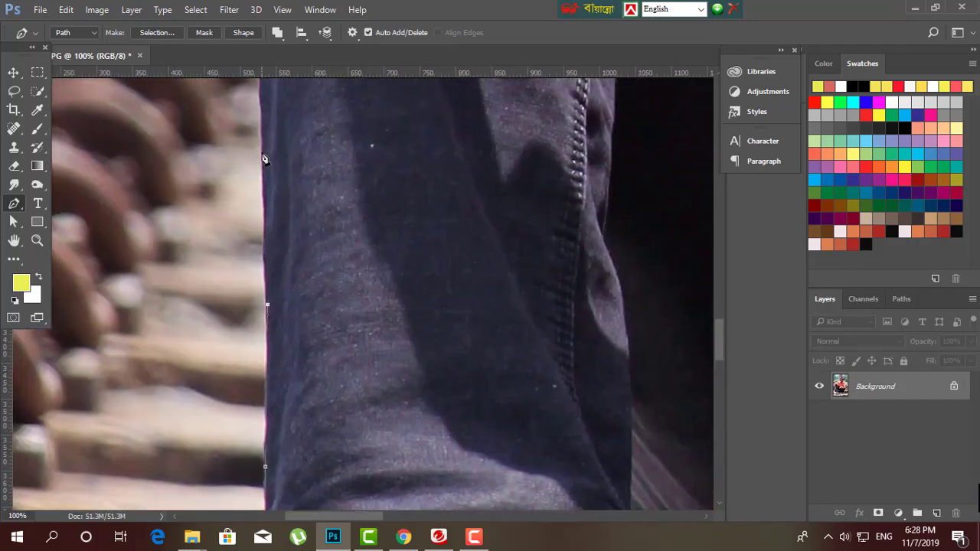
pyautogui.moveTo(270, 251); pyautogui.dragTo(322, 352)
pyautogui.moveTo(311, 260); pyautogui.dragTo(366, 308)
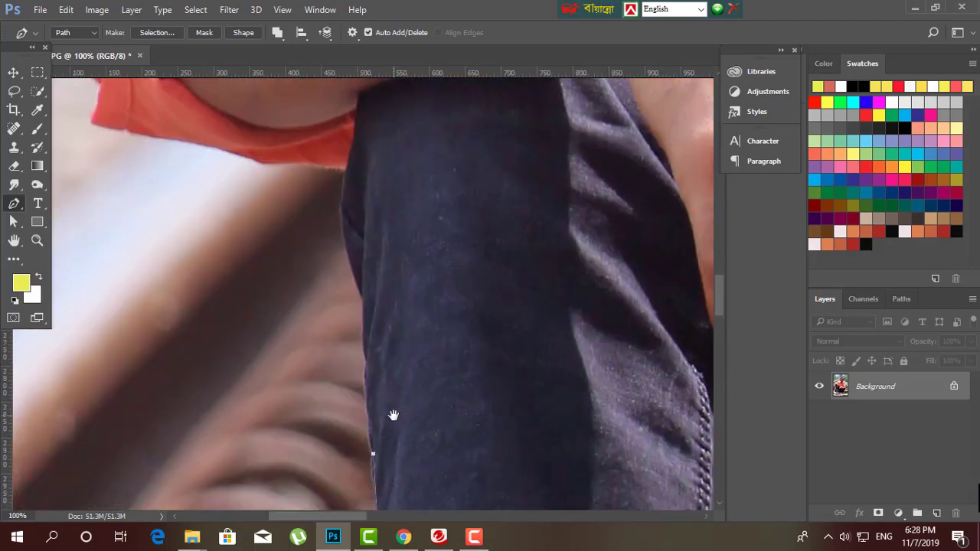
pyautogui.click(365, 352)
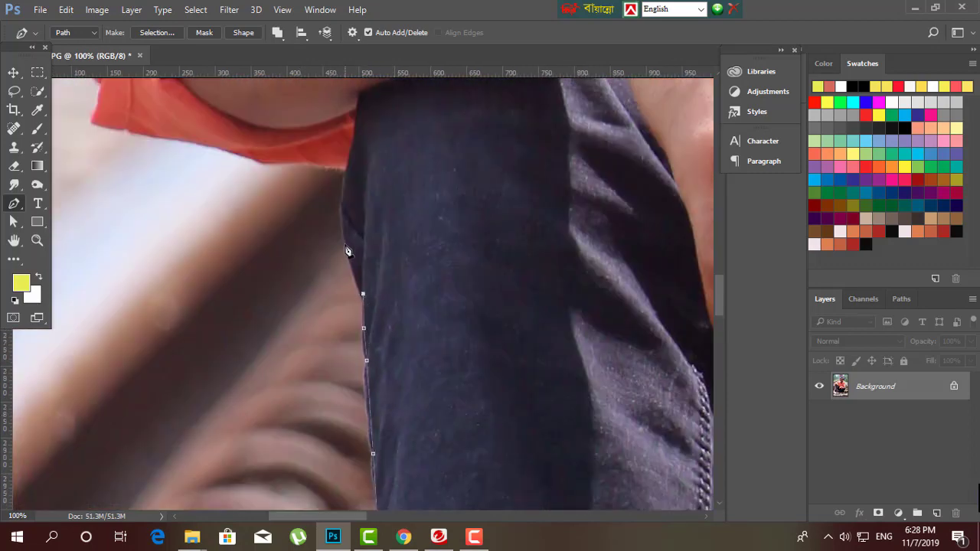
pyautogui.moveTo(365, 199); pyautogui.dragTo(331, 298)
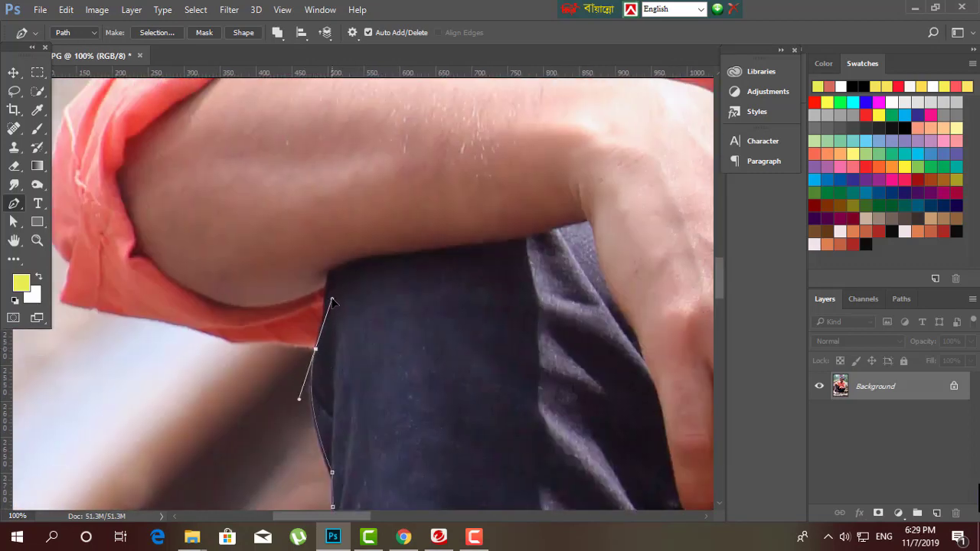
pyautogui.keyDown('alt'); pyautogui.click(315, 349); pyautogui.keyUp('alt')
# Trace the lower edge of the orange sleeve cuff from the trouser leg to the cuff's outer corner.
pyautogui.hotkey('ctrl', '+')
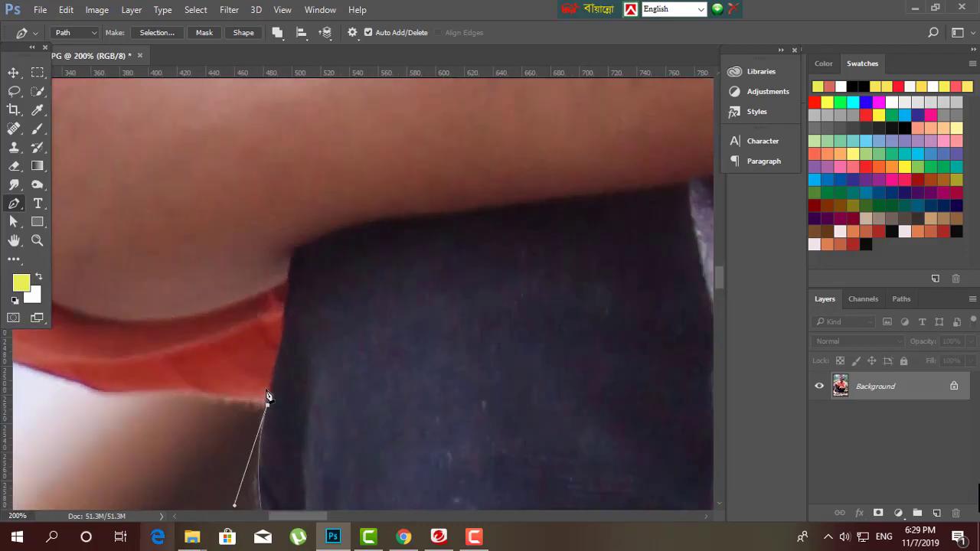
pyautogui.moveTo(268, 397); pyautogui.dragTo(498, 374)
pyautogui.click(493, 333)
pyautogui.click(451, 328)
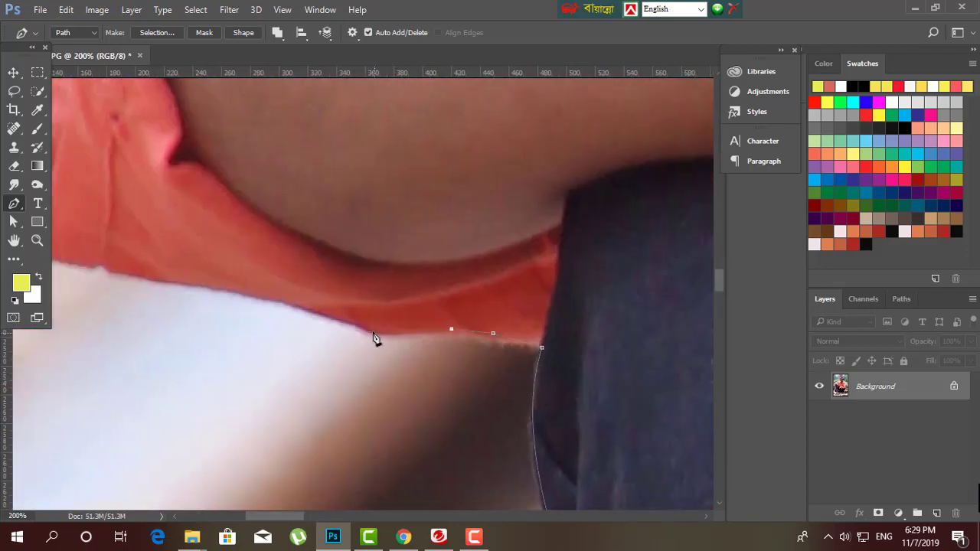
pyautogui.click(371, 328)
pyautogui.moveTo(272, 321); pyautogui.dragTo(484, 362)
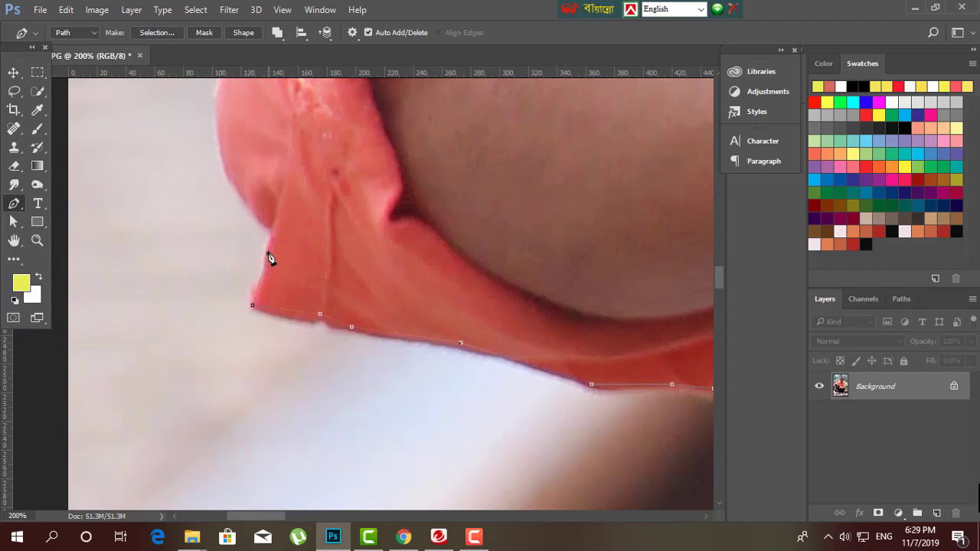
# Continue the path around the outer side of the rolled sleeve with curved anchors up to its upper edge.
pyautogui.moveTo(410, 275); pyautogui.dragTo(386, 455)
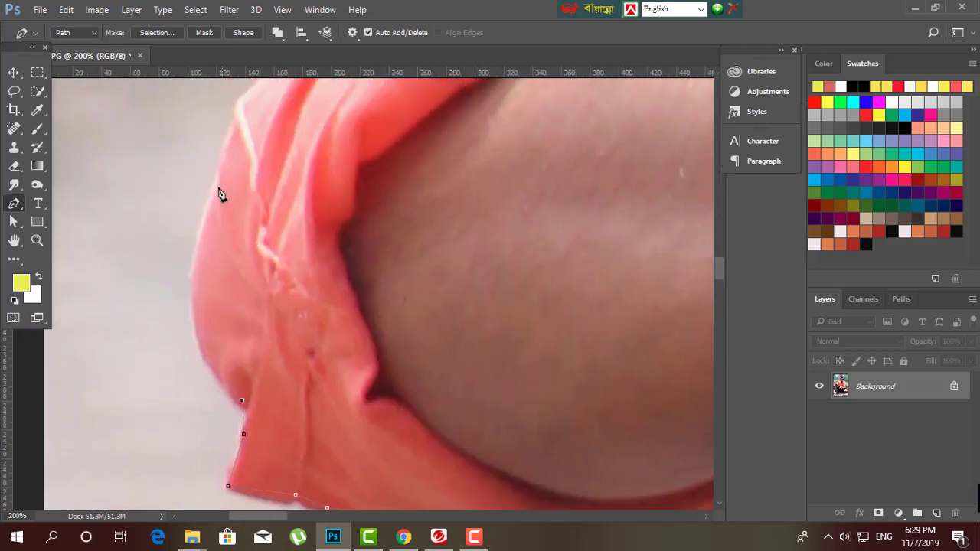
pyautogui.moveTo(221, 194); pyautogui.dragTo(278, 113)
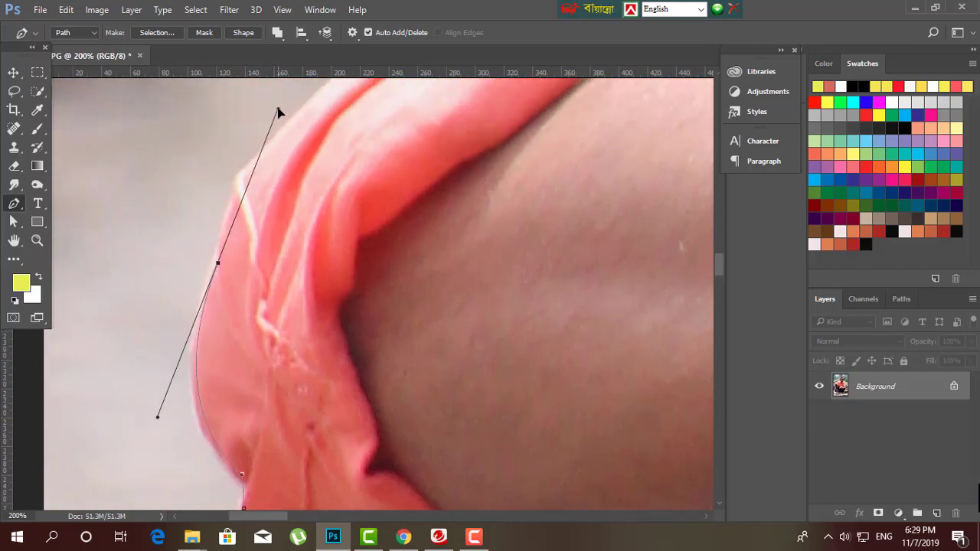
pyautogui.click(221, 266)
pyautogui.moveTo(257, 156); pyautogui.dragTo(280, 132)
pyautogui.click(257, 155)
pyautogui.moveTo(254, 225); pyautogui.dragTo(139, 452)
pyautogui.moveTo(287, 258); pyautogui.dragTo(334, 253)
pyautogui.click(288, 258)
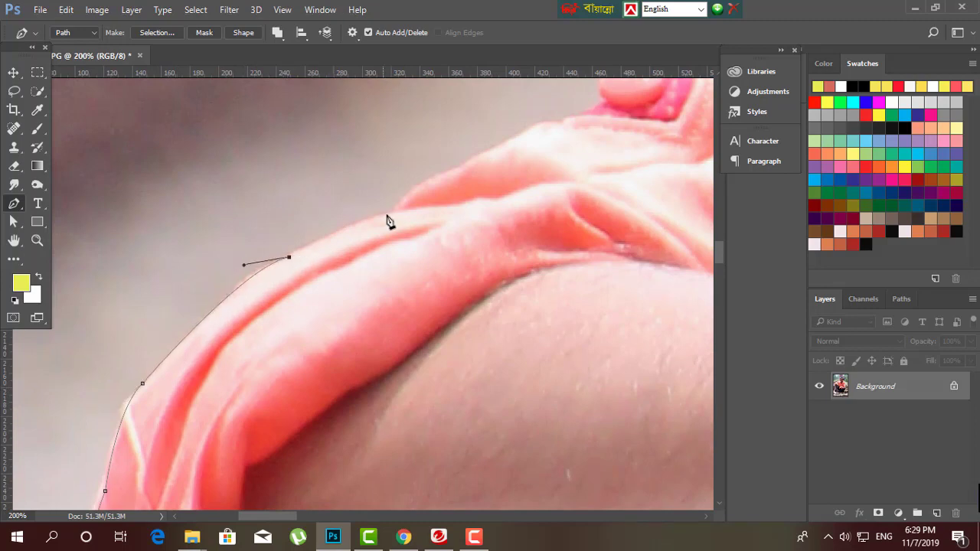
# Trace the sleeve's upper edge and curve the path over the small round pink bump, ending in a corner point.
pyautogui.moveTo(397, 204); pyautogui.dragTo(431, 205)
pyautogui.click(397, 204)
pyautogui.moveTo(397, 254); pyautogui.dragTo(170, 377)
pyautogui.moveTo(351, 239); pyautogui.dragTo(263, 371)
pyautogui.keyDown('alt'); pyautogui.click(351, 238); pyautogui.keyUp('alt')
pyautogui.moveTo(276, 317); pyautogui.dragTo(327, 344)
pyautogui.click(321, 297)
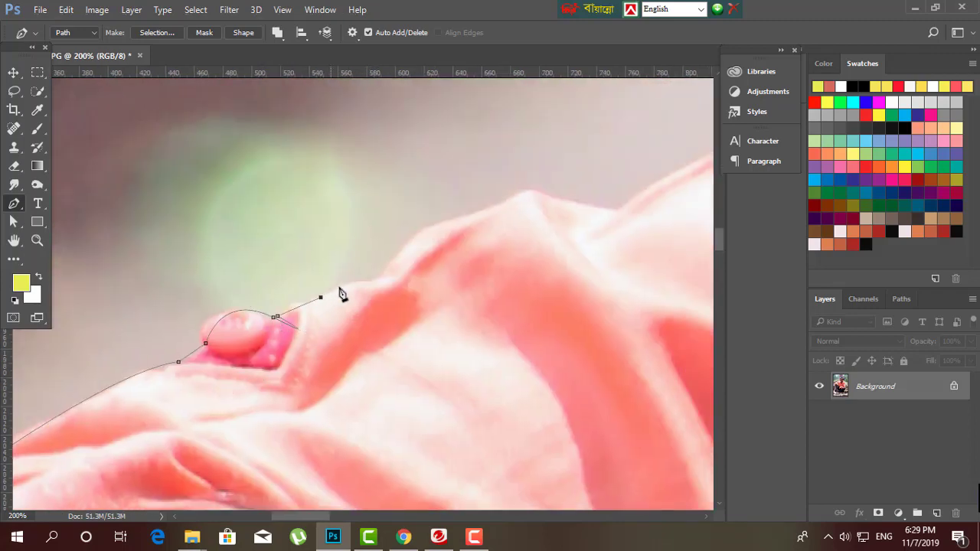
# Add corner anchors along the sleeve folds beyond the pink bump, over the peak and down into the next dip.
pyautogui.click(370, 279)
pyautogui.click(403, 255)
pyautogui.click(420, 230)
pyautogui.click(456, 220)
pyautogui.click(519, 192)
pyautogui.click(621, 212)
# Trace the sleeve up to the large raised fold and curve the path over it, removing the outgoing handle.
pyautogui.moveTo(249, 387); pyautogui.dragTo(201, 404)
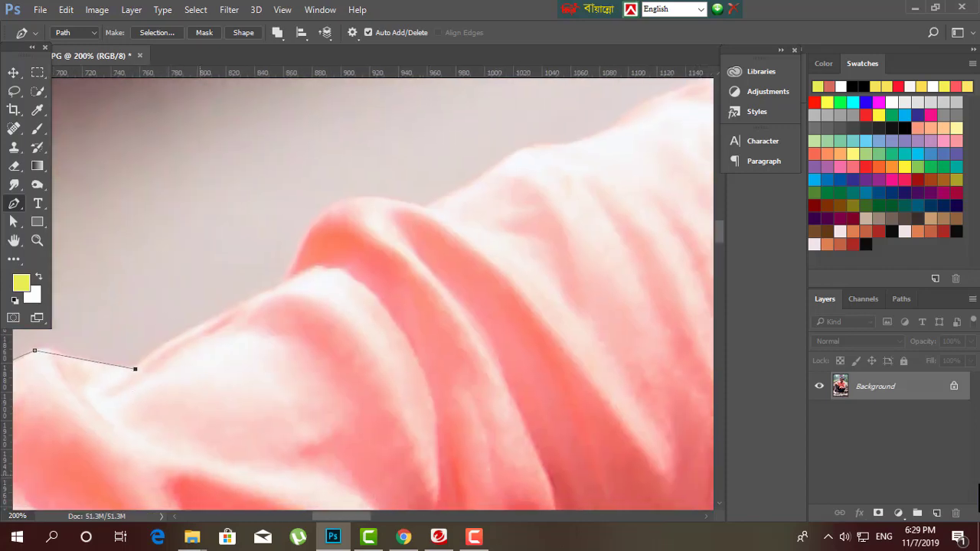
pyautogui.click(280, 290)
pyautogui.click(295, 269)
pyautogui.moveTo(422, 211); pyautogui.dragTo(528, 250)
pyautogui.keyDown('alt'); pyautogui.click(423, 211); pyautogui.keyUp('alt')
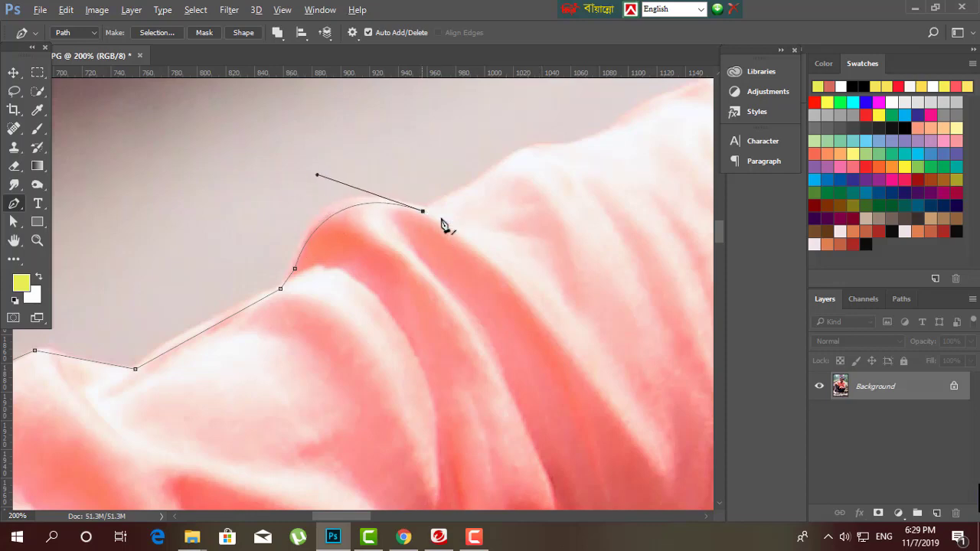
# Continue the path along the upper sleeve from the raised fold to the shoulder seam.
pyautogui.moveTo(441, 221); pyautogui.dragTo(319, 332)
pyautogui.click(305, 304)
pyautogui.moveTo(409, 267); pyautogui.dragTo(474, 272)
pyautogui.keyDown('alt'); pyautogui.click(409, 268); pyautogui.keyUp('alt')
pyautogui.moveTo(553, 199); pyautogui.dragTo(570, 207)
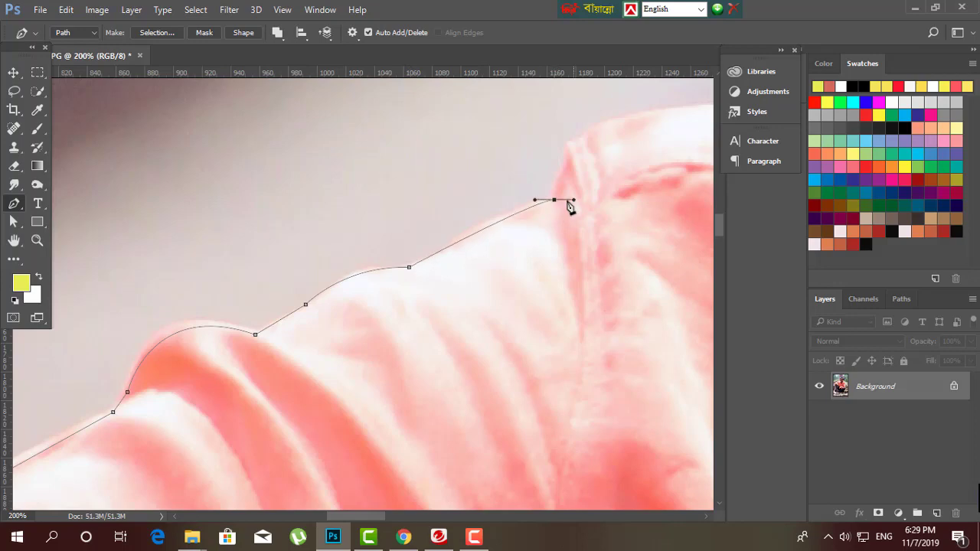
# Curve the path over the shoulder seam and along the shirt's shoulder to the base of the collar.
pyautogui.moveTo(580, 249); pyautogui.dragTo(311, 361)
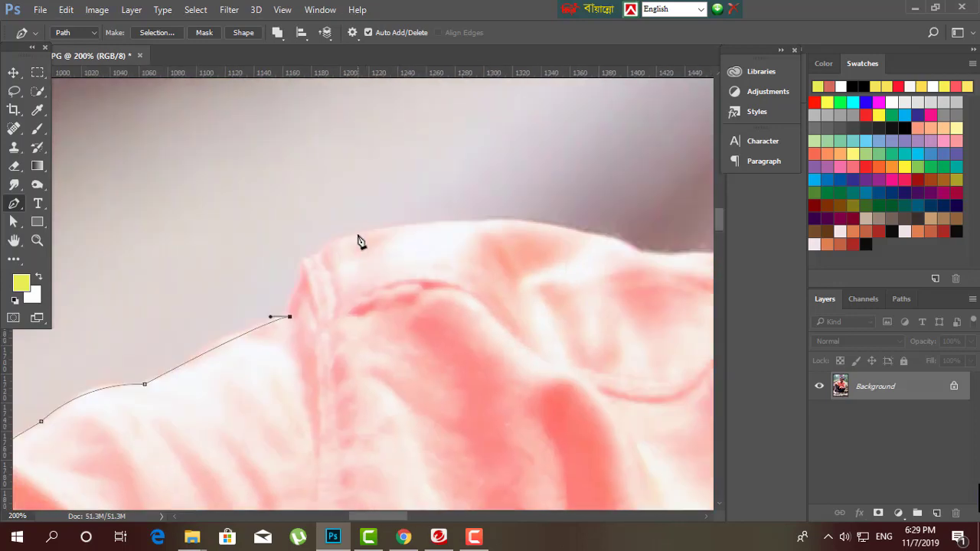
pyautogui.moveTo(357, 240); pyautogui.dragTo(412, 249)
pyautogui.hscroll(3, 359, 244)
pyautogui.moveTo(496, 228); pyautogui.dragTo(592, 292)
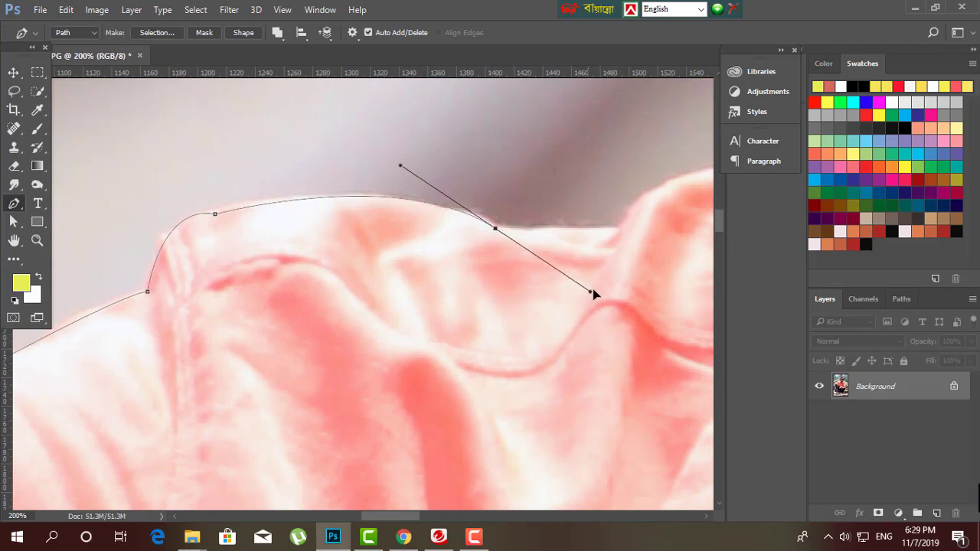
pyautogui.keyDown('alt'); pyautogui.click(497, 229); pyautogui.keyUp('alt')
pyautogui.click(619, 228)
# Curve the path over the shirt collar to the bearded jaw and make the end anchor a corner.
pyautogui.hscroll(6, 621, 234)
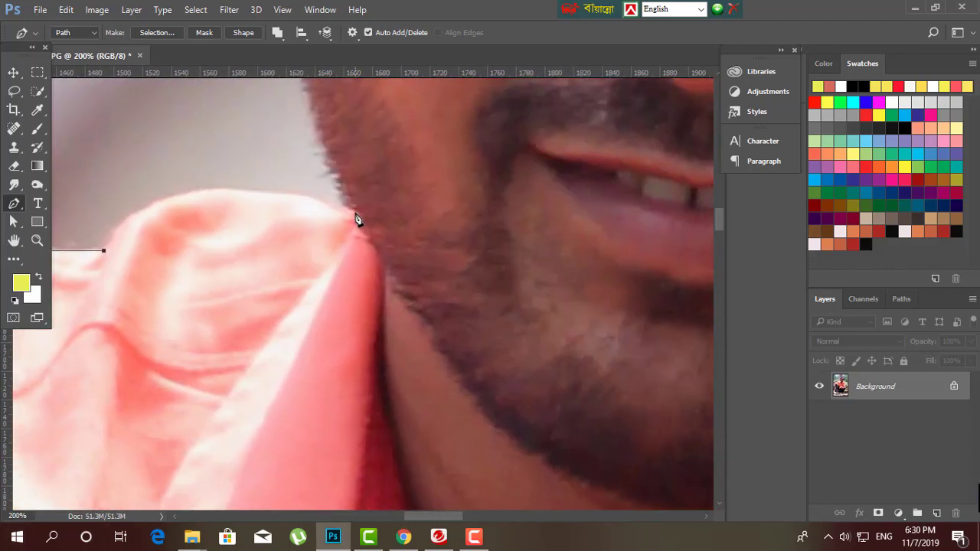
pyautogui.moveTo(356, 215); pyautogui.dragTo(553, 281)
pyautogui.keyDown('alt'); pyautogui.click(356, 215); pyautogui.keyUp('alt')
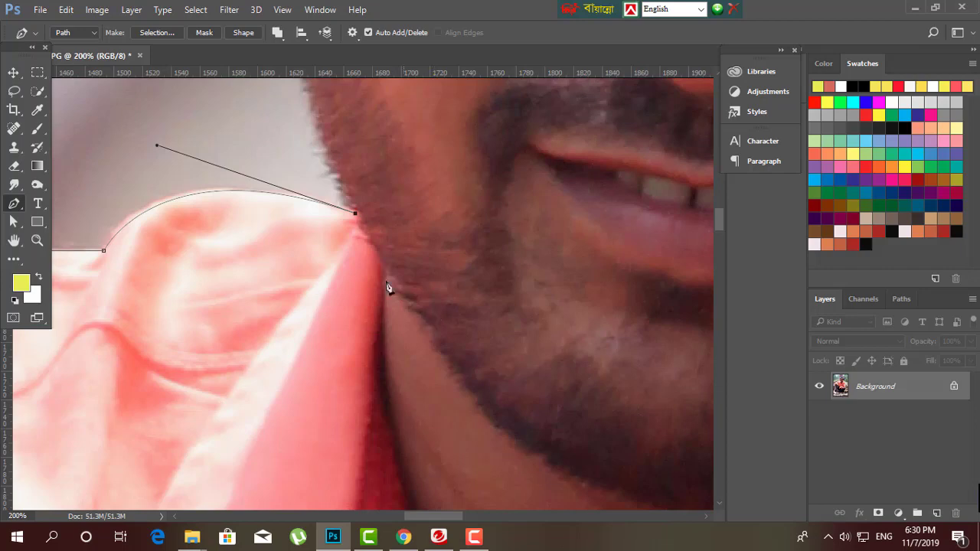
# Trace the bearded jawline from the collar up to the earlobe and remove the anchor's outgoing handle.
pyautogui.scroll(3, 372, 368)
pyautogui.hotkey('ctrl', '-')
pyautogui.moveTo(295, 218); pyautogui.dragTo(324, 319)
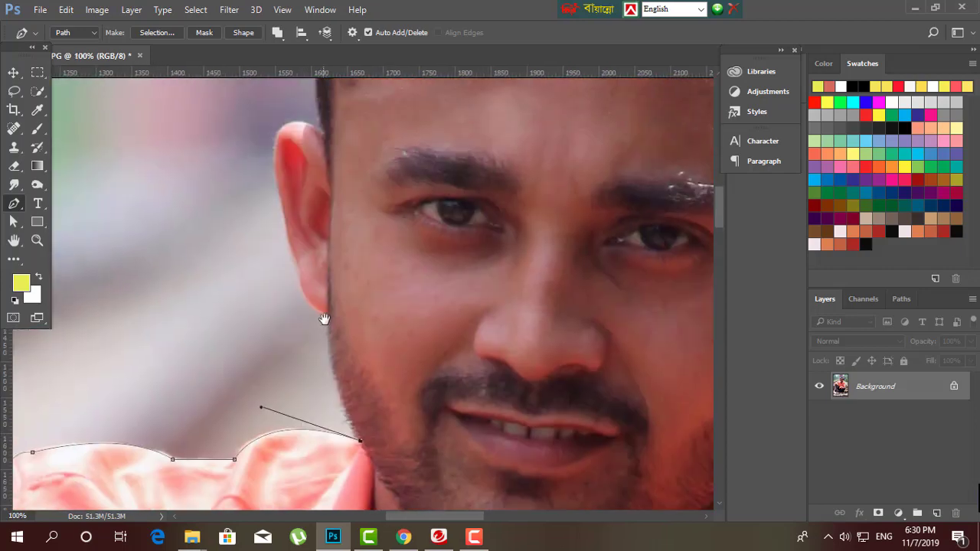
pyautogui.hotkey('ctrl', '+')
pyautogui.scroll(-6, 394, 109)
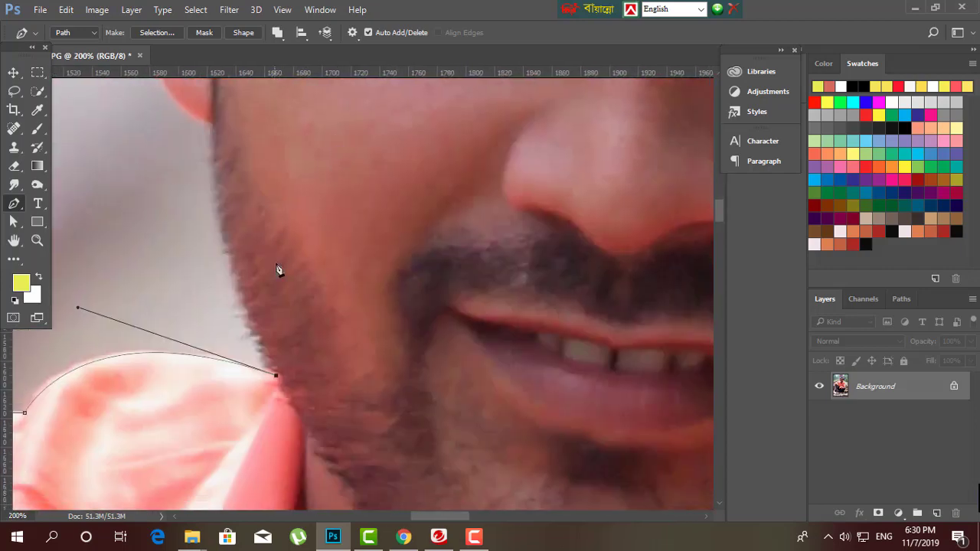
pyautogui.moveTo(214, 127); pyautogui.dragTo(212, 77)
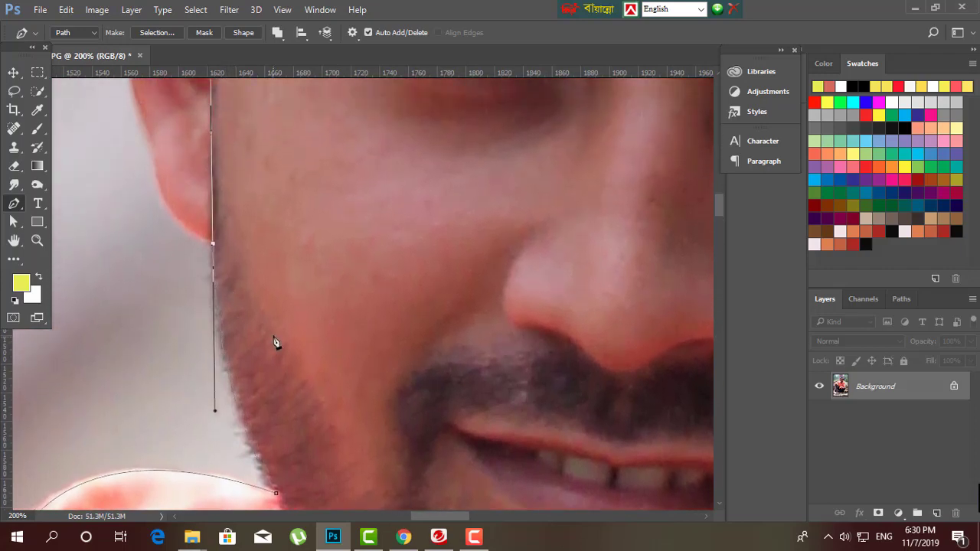
pyautogui.keyDown('alt'); pyautogui.click(214, 247); pyautogui.keyUp('alt')
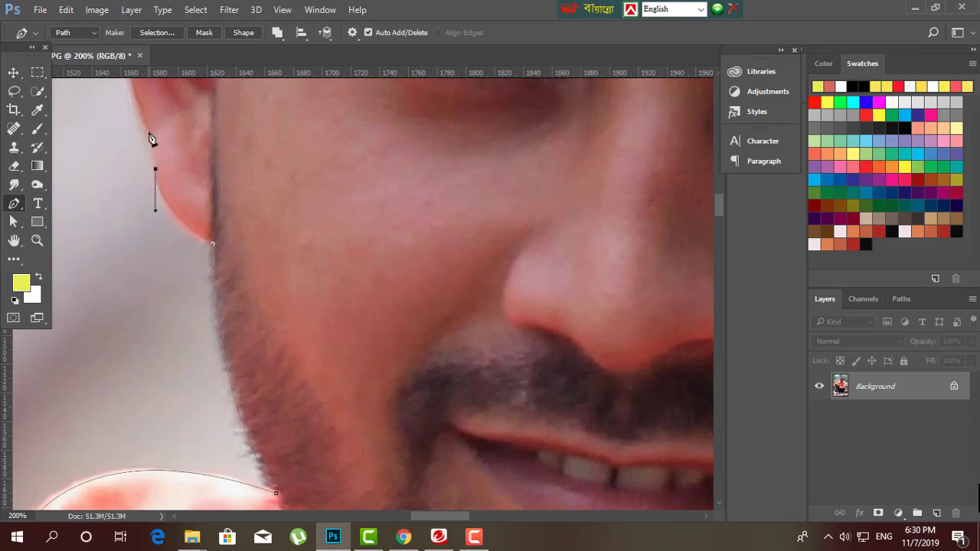
# Outline the ear from the lobe around its top to the hairline, ending in a corner point.
pyautogui.click(151, 135)
pyautogui.scroll(5, 221, 357)
pyautogui.hscroll(-2, 221, 357)
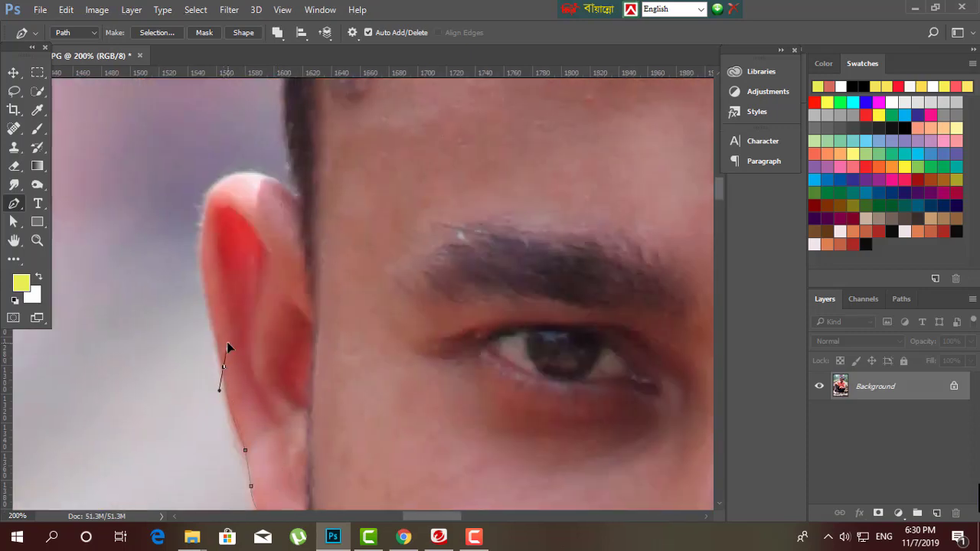
pyautogui.moveTo(227, 342); pyautogui.dragTo(228, 344)
pyautogui.press('super')
pyautogui.press('super')
pyautogui.moveTo(224, 182); pyautogui.dragTo(279, 148)
pyautogui.moveTo(297, 201); pyautogui.dragTo(342, 245)
pyautogui.keyDown('alt'); pyautogui.click(298, 201); pyautogui.keyUp('alt')
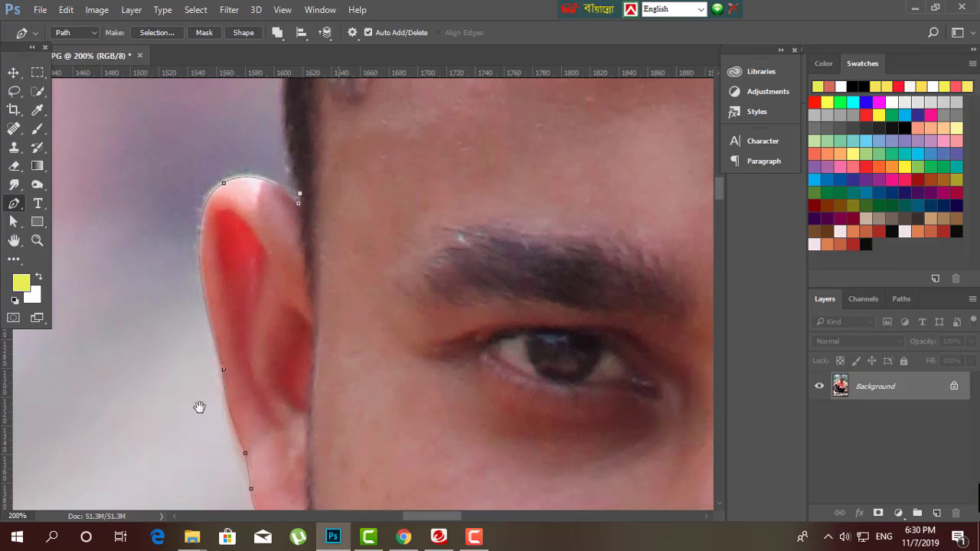
# Trace the side of the hair with curved anchors from above the ear up toward the crown.
pyautogui.scroll(3, 199, 407)
pyautogui.hscroll(2, 199, 406)
pyautogui.moveTo(153, 178); pyautogui.dragTo(192, 119)
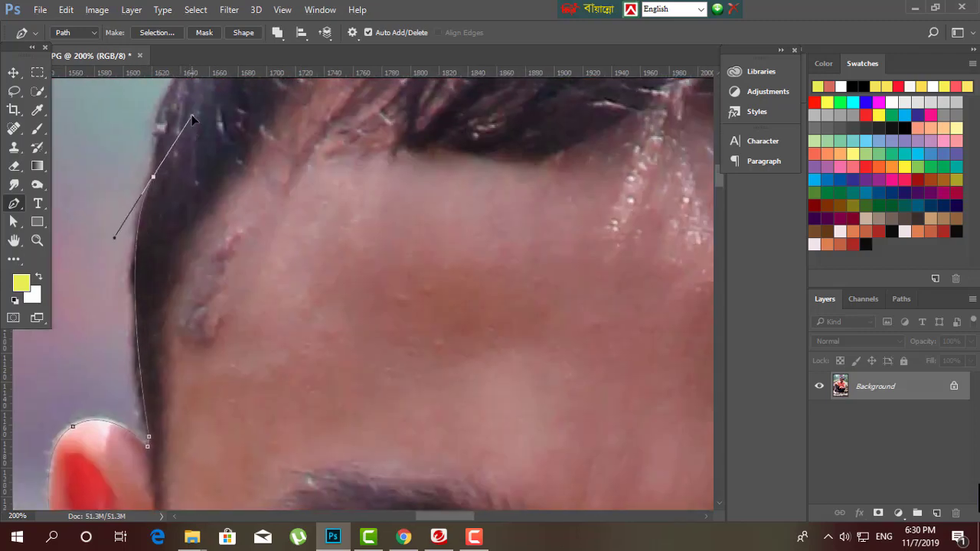
pyautogui.scroll(3, 199, 375)
pyautogui.hscroll(1, 199, 376)
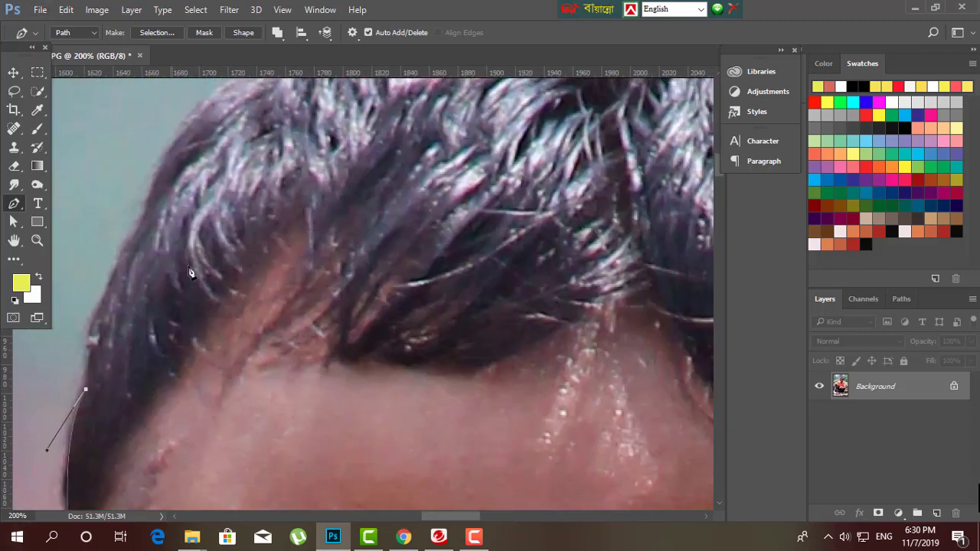
pyautogui.moveTo(138, 223); pyautogui.dragTo(173, 184)
# Curve the path along the rising hairline to the top of the head, converting the new anchors to corners.
pyautogui.scroll(3, 141, 231)
pyautogui.hscroll(1, 141, 232)
pyautogui.moveTo(242, 270); pyautogui.dragTo(337, 230)
pyautogui.keyDown('alt'); pyautogui.click(243, 269); pyautogui.keyUp('alt')
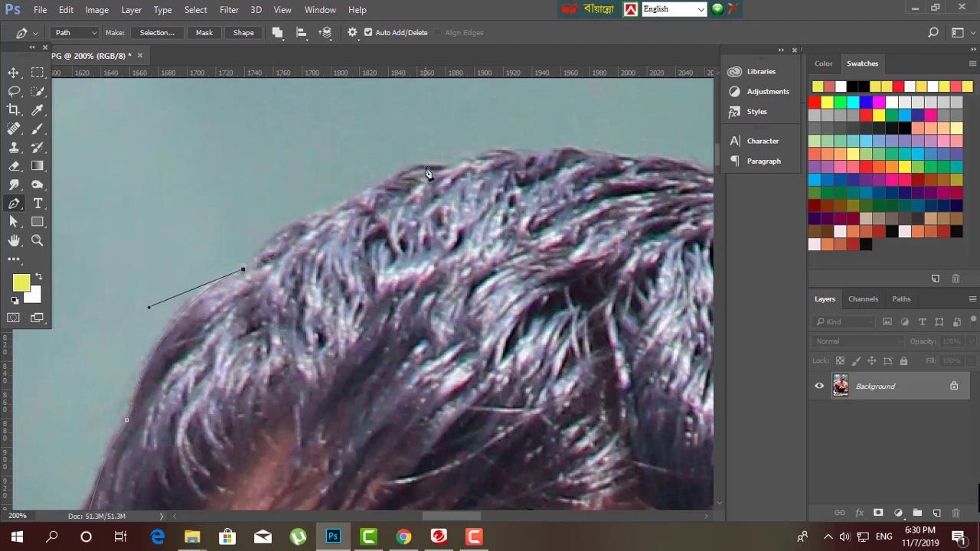
pyautogui.moveTo(448, 170); pyautogui.dragTo(517, 179)
pyautogui.keyDown('alt'); pyautogui.click(449, 170); pyautogui.keyUp('alt')
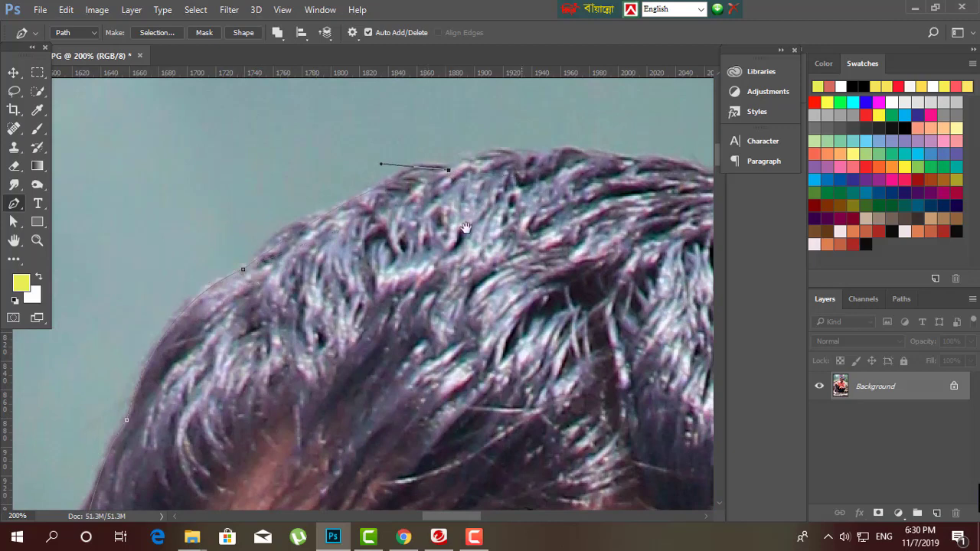
# Continue the path across the top of the hair and down the start of its far slope with corner-converted anchors.
pyautogui.moveTo(658, 161); pyautogui.dragTo(656, 182)
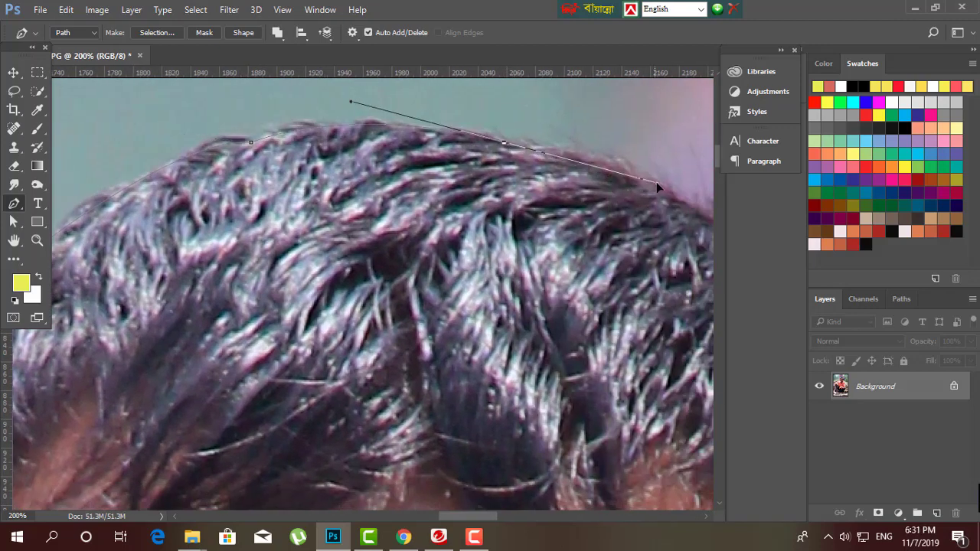
pyautogui.keyDown('alt'); pyautogui.click(505, 147); pyautogui.keyUp('alt')
pyautogui.moveTo(505, 147); pyautogui.dragTo(514, 262)
pyautogui.keyDown('alt'); pyautogui.click(425, 198); pyautogui.keyUp('alt')
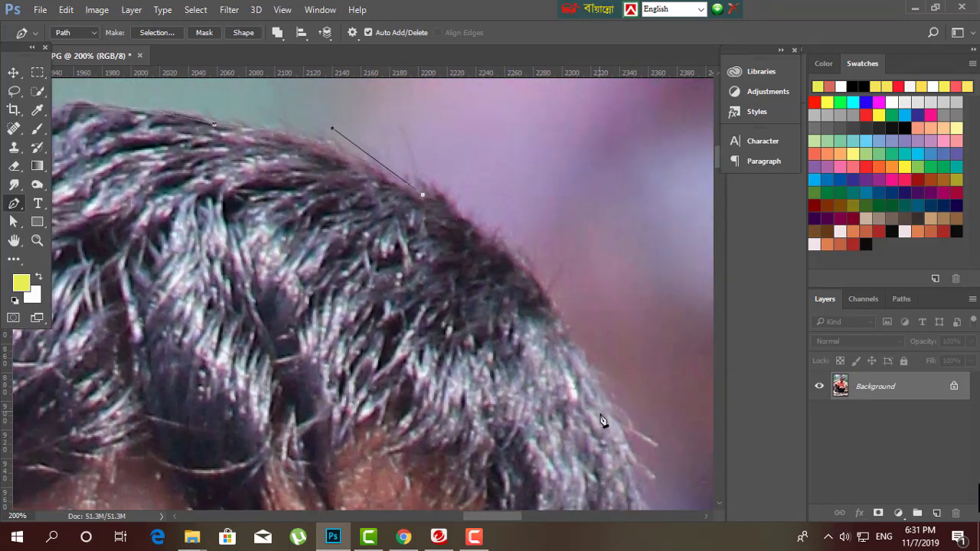
# Continue the path with curved anchors down the far side of the hair to the top of the ear, ending in a corner.
pyautogui.moveTo(568, 330); pyautogui.dragTo(617, 433)
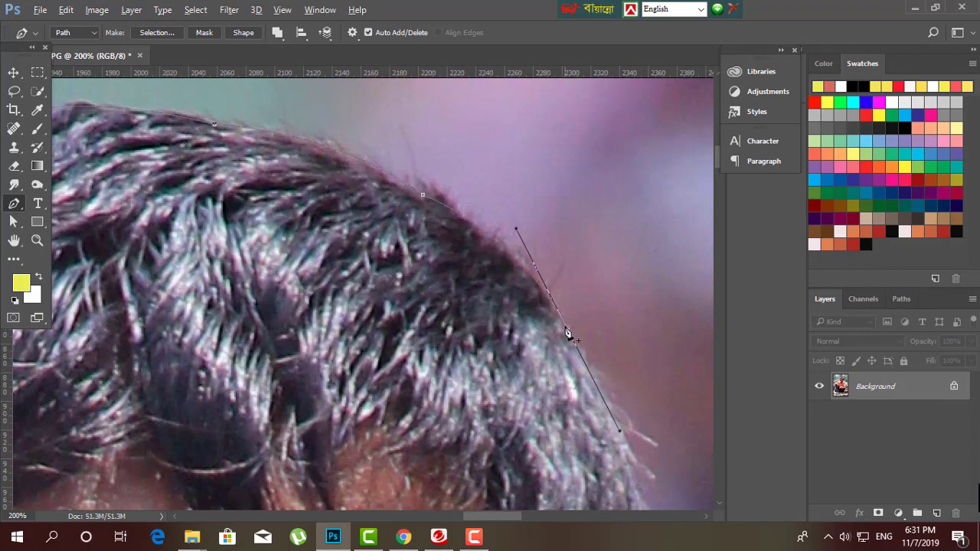
pyautogui.scroll(-5, 568, 338)
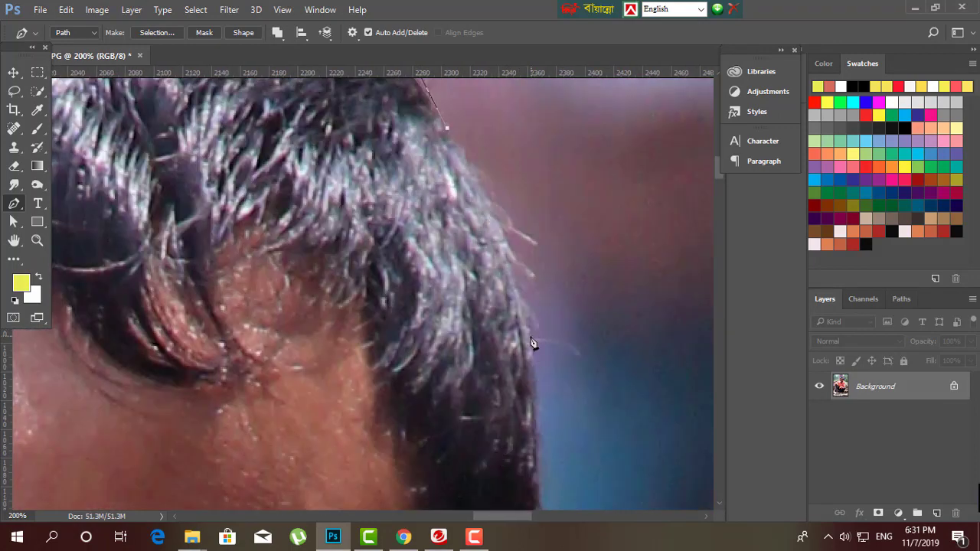
pyautogui.moveTo(526, 335); pyautogui.dragTo(530, 437)
pyautogui.scroll(-4, 536, 306)
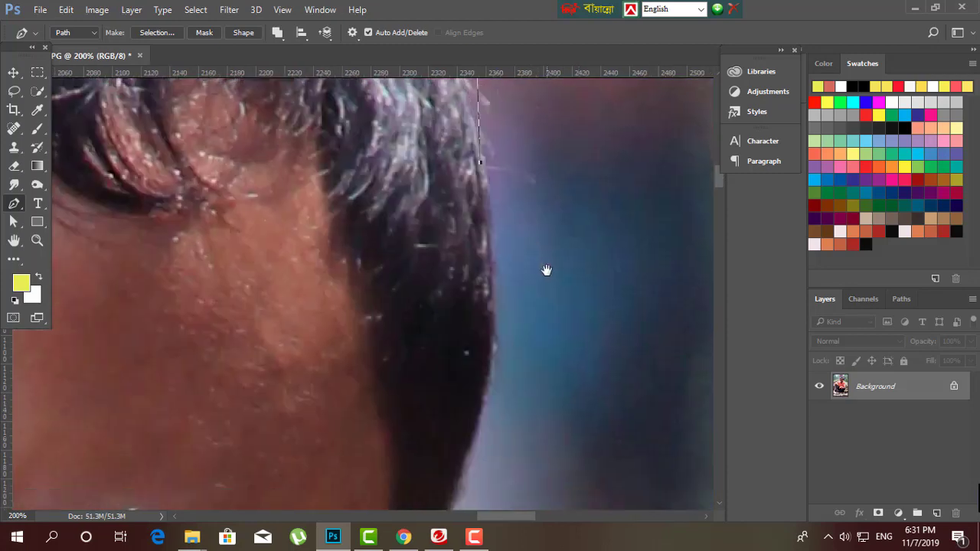
pyautogui.moveTo(492, 325); pyautogui.dragTo(484, 396)
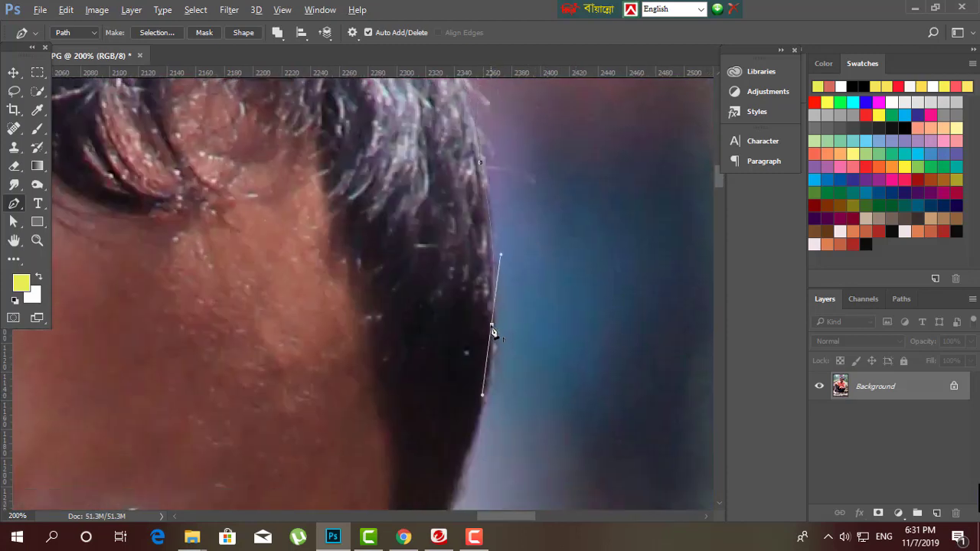
pyautogui.scroll(-3, 529, 289)
pyautogui.moveTo(417, 416); pyautogui.dragTo(364, 493)
pyautogui.keyDown('alt'); pyautogui.click(417, 417); pyautogui.keyUp('alt')
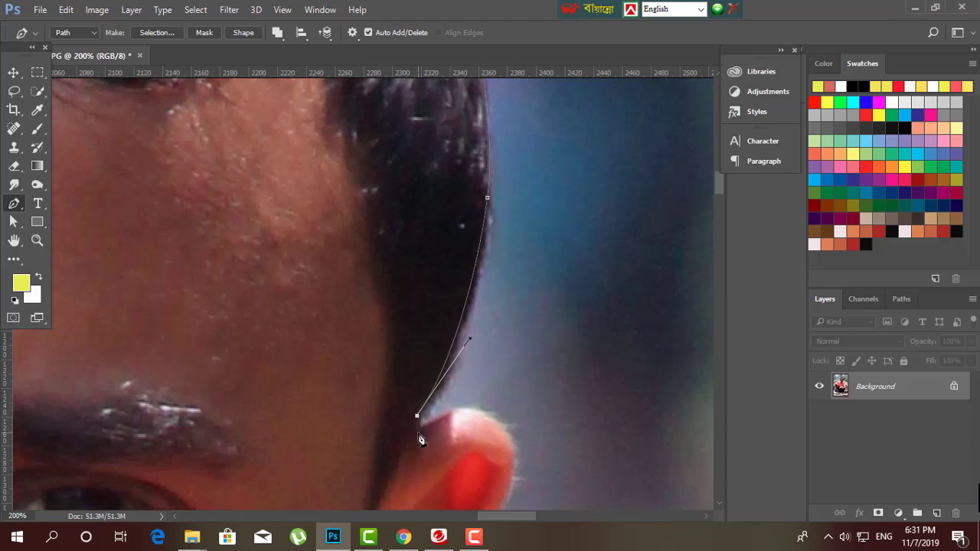
# Curve the path over the top of the ear and onto its outer edge, converting the anchors to corners.
pyautogui.scroll(-3, 477, 452)
pyautogui.moveTo(489, 337); pyautogui.dragTo(564, 248)
pyautogui.keyDown('alt'); pyautogui.click(491, 342); pyautogui.keyUp('alt')
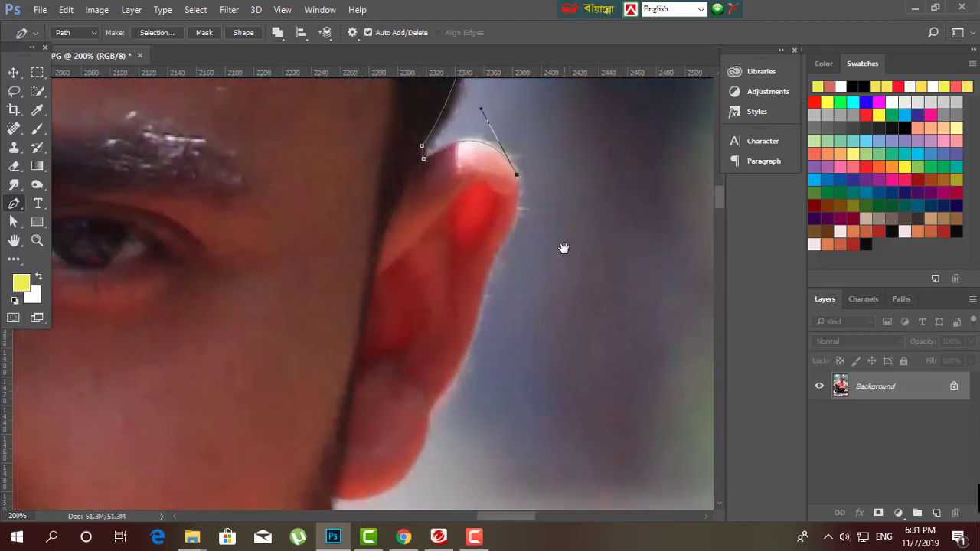
pyautogui.moveTo(492, 253); pyautogui.dragTo(459, 287)
pyautogui.keyDown('alt'); pyautogui.click(493, 253); pyautogui.keyUp('alt')
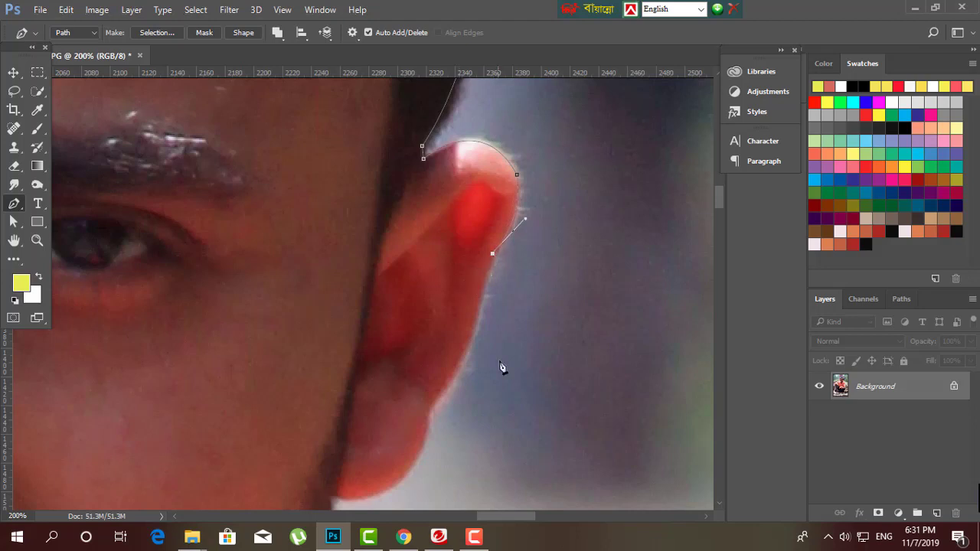
# Trace the ear's lower outer edge and around the lobe to the jawline with corner-converted anchors.
pyautogui.moveTo(427, 402); pyautogui.dragTo(386, 417)
pyautogui.keyDown('alt'); pyautogui.click(428, 402); pyautogui.keyUp('alt')
pyautogui.moveTo(477, 447); pyautogui.dragTo(502, 322)
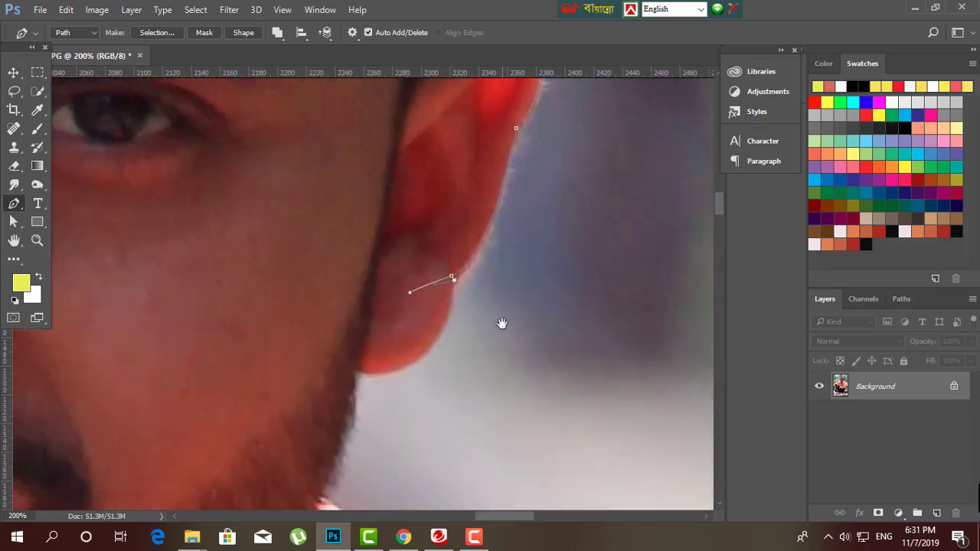
pyautogui.hotkey('ctrl', 'z')
pyautogui.keyDown('alt'); pyautogui.click(453, 279); pyautogui.keyUp('alt')
pyautogui.moveTo(354, 368); pyautogui.dragTo(265, 352)
pyautogui.keyDown('alt'); pyautogui.click(355, 369); pyautogui.keyUp('alt')
# Follow the bearded jaw down to the shirt collar and curve along the collar's edge, ending in a corner.
pyautogui.moveTo(339, 511); pyautogui.dragTo(304, 394)
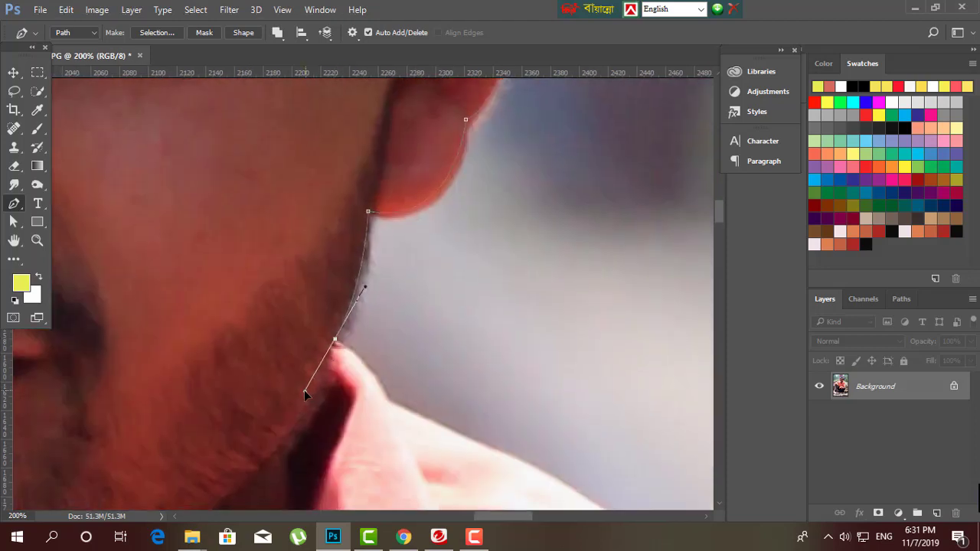
pyautogui.keyDown('alt'); pyautogui.click(335, 340); pyautogui.keyUp('alt')
pyautogui.moveTo(401, 419); pyautogui.dragTo(404, 431)
pyautogui.keyDown('alt'); pyautogui.click(386, 398); pyautogui.keyUp('alt')
# Trace the shoulder from the collar to the start of its outer slope with corner-converted anchors.
pyautogui.moveTo(467, 435); pyautogui.dragTo(326, 239)
pyautogui.moveTo(452, 307); pyautogui.dragTo(474, 332)
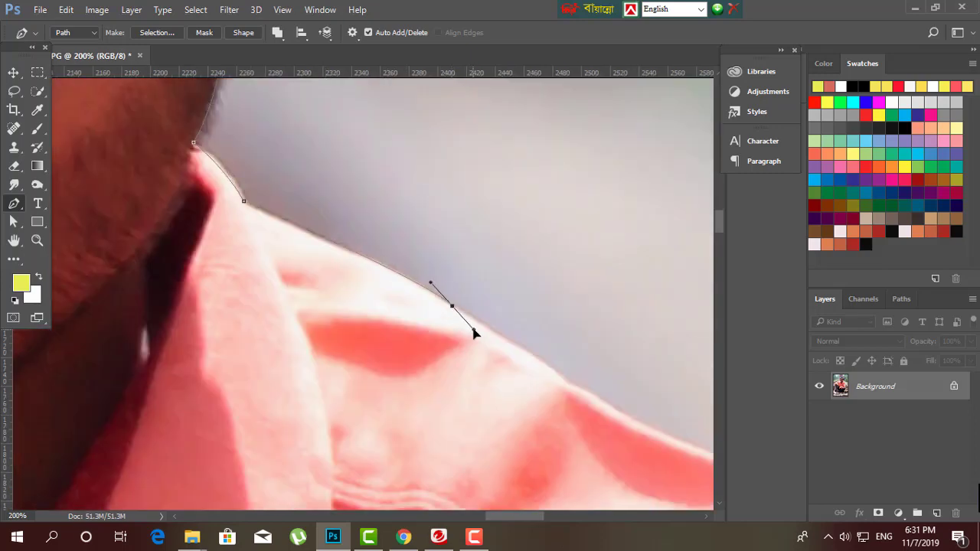
pyautogui.moveTo(529, 387); pyautogui.dragTo(390, 278)
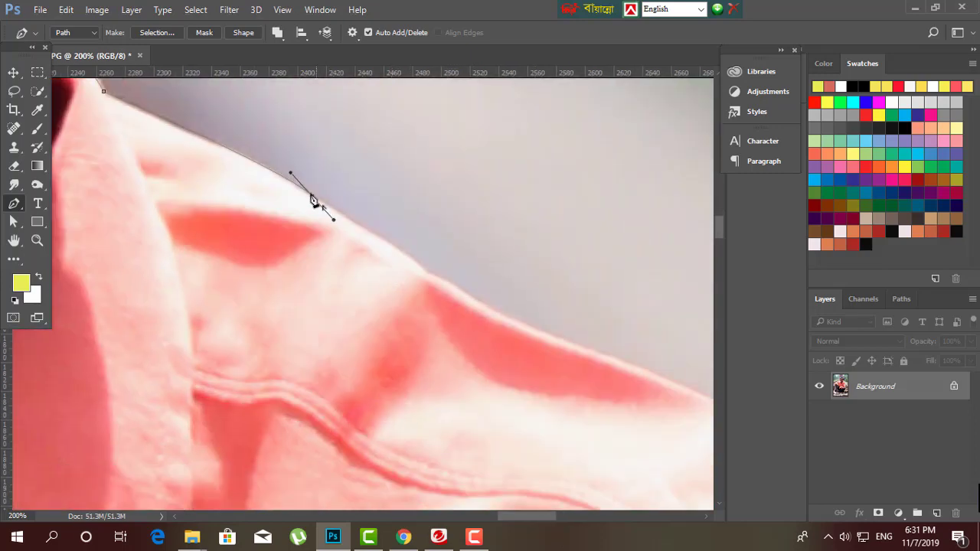
pyautogui.keyDown('alt'); pyautogui.click(313, 198); pyautogui.keyUp('alt')
pyautogui.click(484, 309)
pyautogui.moveTo(639, 390); pyautogui.dragTo(349, 248)
pyautogui.moveTo(520, 330); pyautogui.dragTo(533, 375)
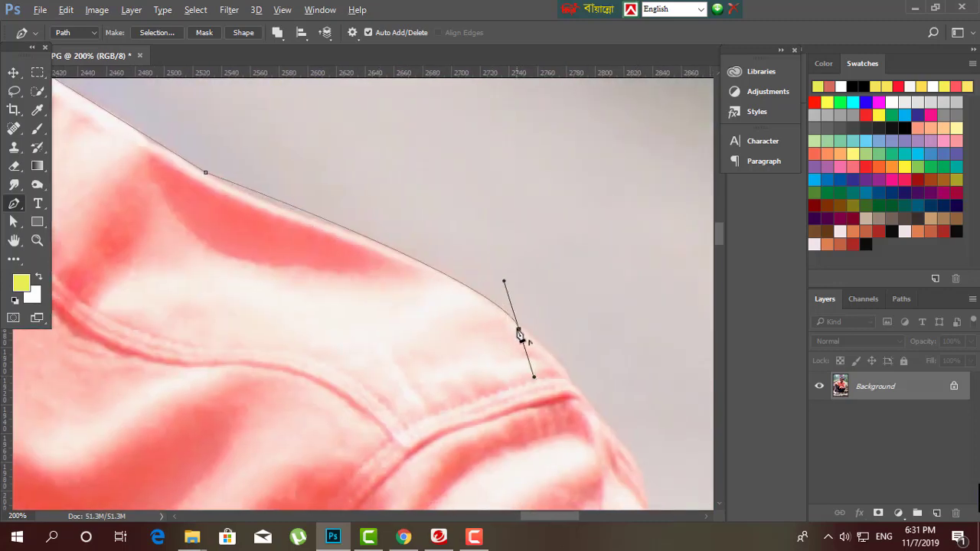
pyautogui.keyDown('alt'); pyautogui.click(520, 330); pyautogui.keyUp('alt')
# Curve the path over the shoulder seam and down the upper sleeve's outer edge with corner-converted anchors.
pyautogui.moveTo(570, 407); pyautogui.dragTo(395, 277)
pyautogui.moveTo(471, 375); pyautogui.dragTo(497, 462)
pyautogui.keyDown('alt'); pyautogui.click(472, 377); pyautogui.keyUp('alt')
pyautogui.scroll(-5, 525, 311)
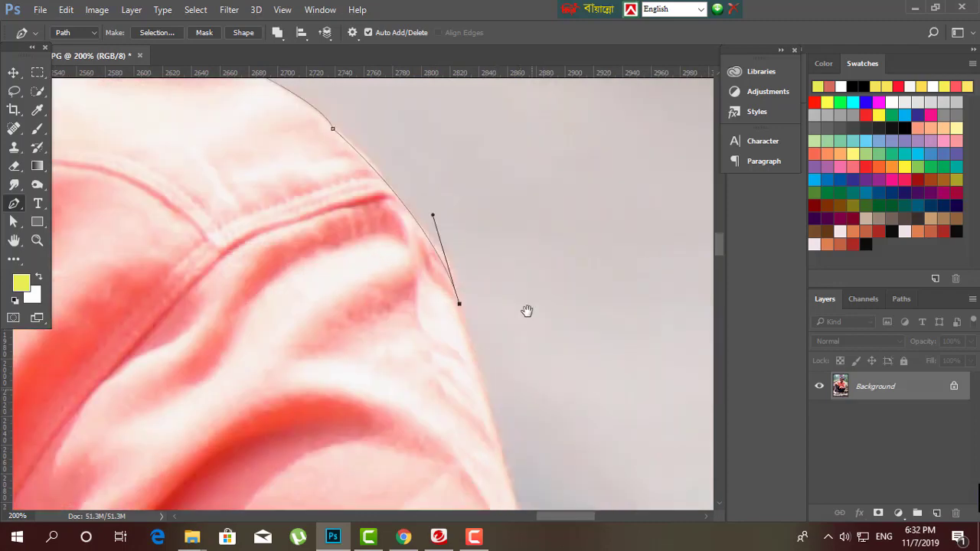
pyautogui.moveTo(512, 412); pyautogui.dragTo(533, 315)
pyautogui.keyDown('alt'); pyautogui.click(481, 238); pyautogui.keyUp('alt')
pyautogui.moveTo(558, 427); pyautogui.dragTo(543, 291)
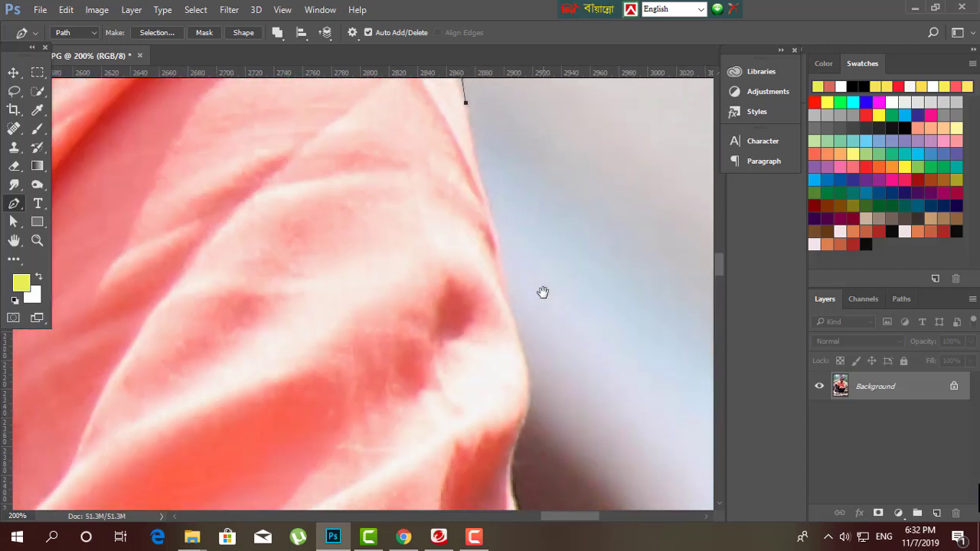
# Outline the first bulging fold of the sleeve and the edge just below it, ending in a corner.
pyautogui.click(500, 292)
pyautogui.moveTo(513, 438); pyautogui.dragTo(489, 491)
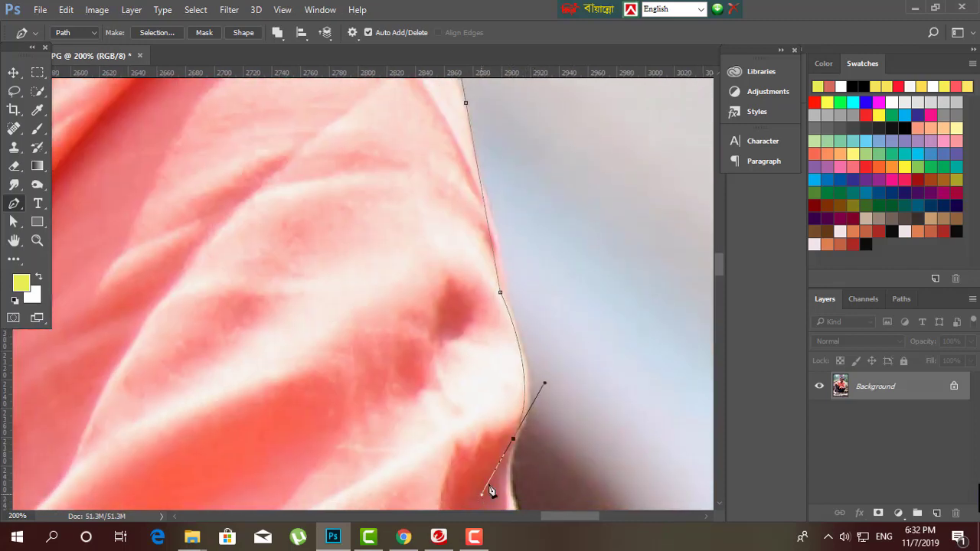
pyautogui.keyDown('alt'); pyautogui.click(513, 440); pyautogui.keyUp('alt')
pyautogui.moveTo(582, 411); pyautogui.dragTo(561, 223)
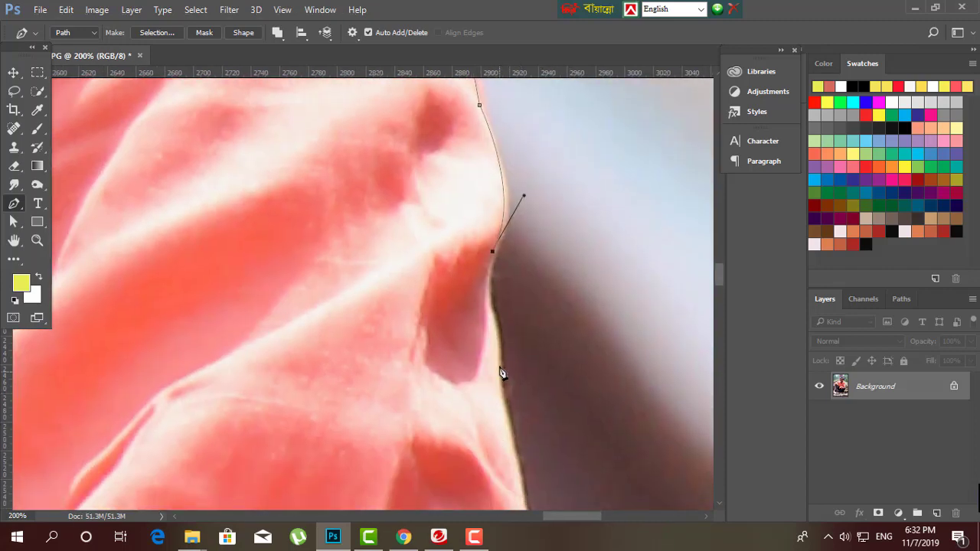
pyautogui.moveTo(503, 340); pyautogui.dragTo(525, 225)
pyautogui.keyDown('alt'); pyautogui.click(502, 341); pyautogui.keyUp('alt')
# Trace the sleeve edge with straight segments and a curve around the fold level with the buttoned diamond opening.
pyautogui.click(534, 266)
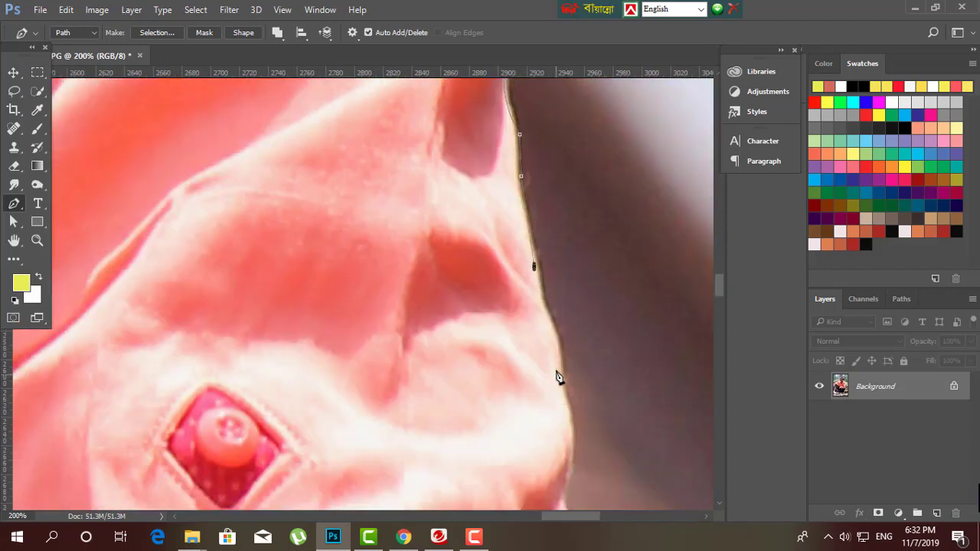
pyautogui.click(556, 349)
pyautogui.click(565, 399)
pyautogui.moveTo(567, 407); pyautogui.dragTo(574, 214)
pyautogui.click(551, 289)
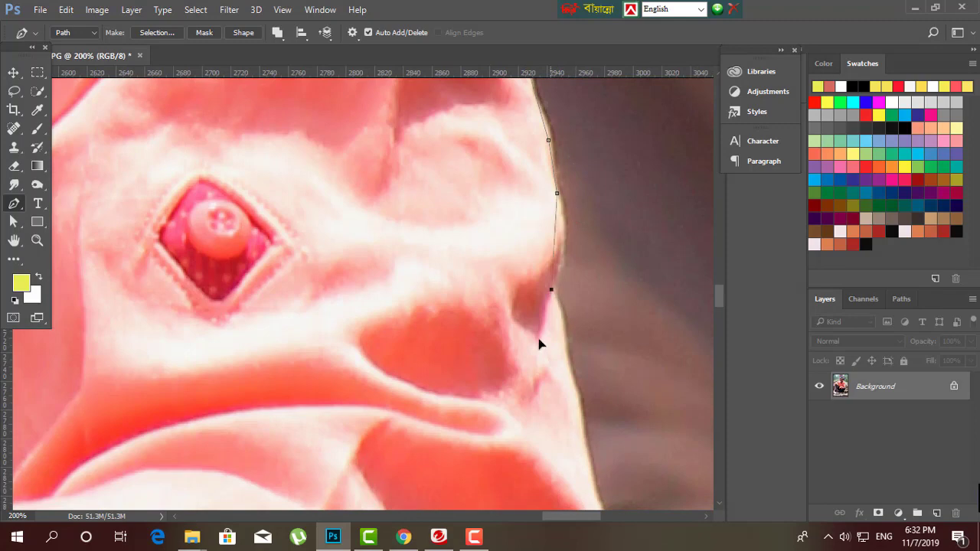
pyautogui.moveTo(552, 289); pyautogui.dragTo(538, 342)
pyautogui.keyDown('alt'); pyautogui.click(551, 289); pyautogui.keyUp('alt')
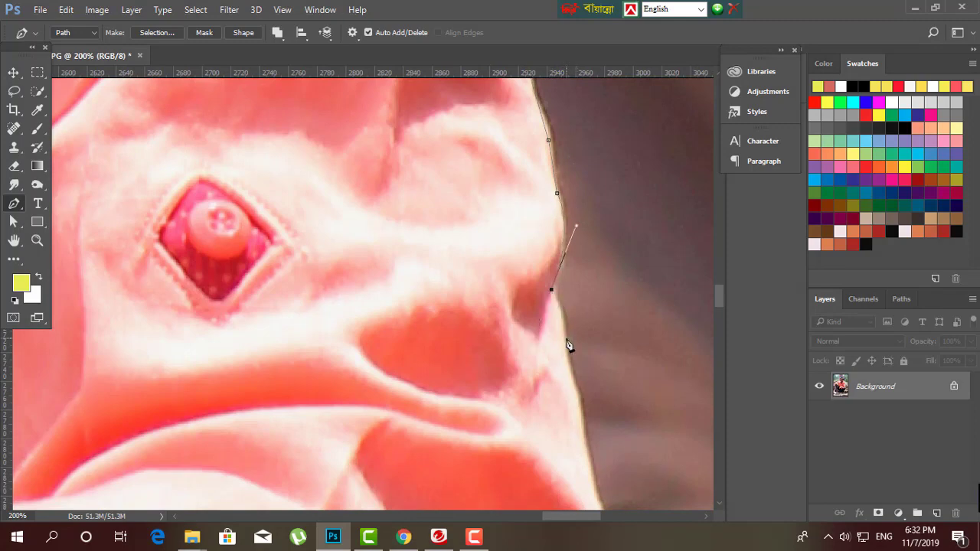
# Continue the path down the lower sleeve with straight segments, curving around the protruding elbow fold.
pyautogui.click(563, 336)
pyautogui.click(574, 390)
pyautogui.moveTo(574, 391); pyautogui.dragTo(471, 171)
pyautogui.click(487, 261)
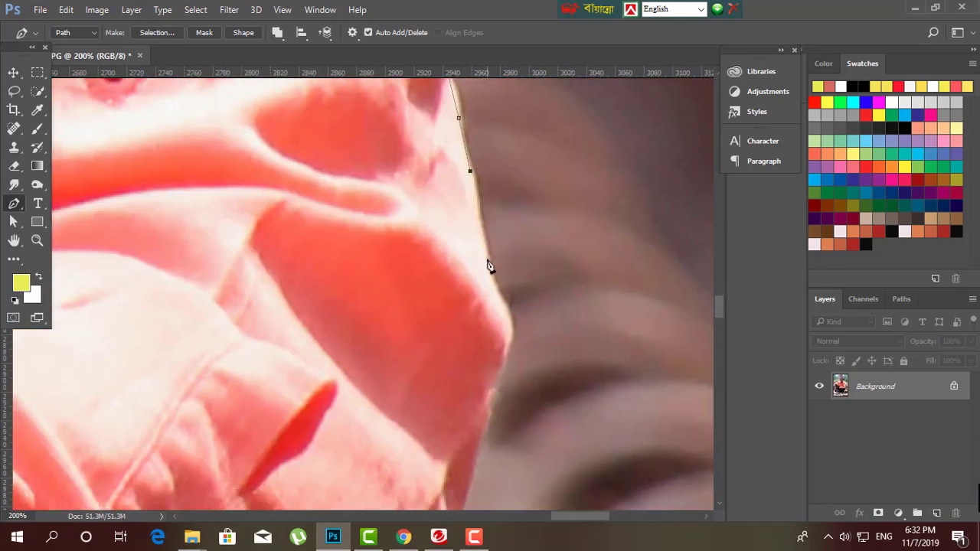
pyautogui.moveTo(488, 390); pyautogui.dragTo(452, 442)
pyautogui.keyDown('alt'); pyautogui.click(489, 391); pyautogui.keyUp('alt')
pyautogui.scroll(-5, 527, 405)
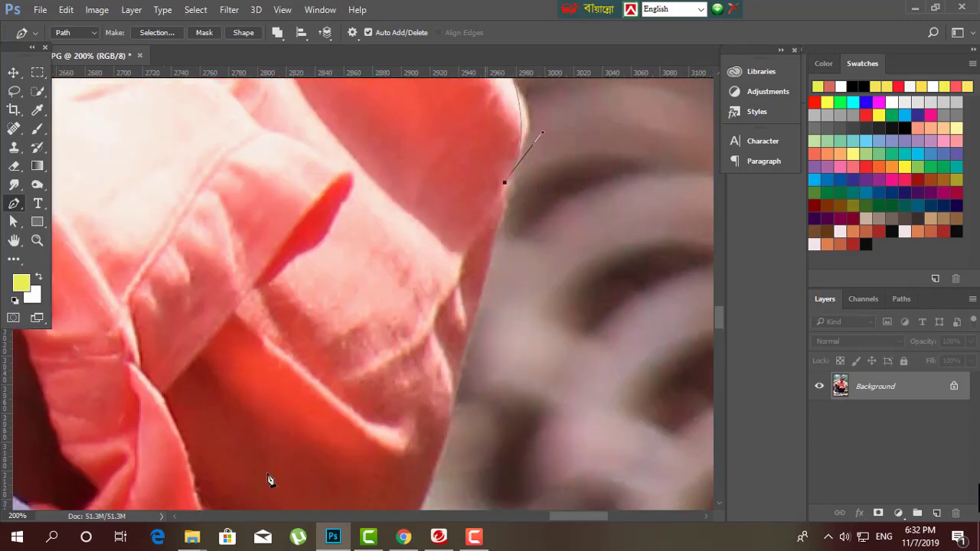
pyautogui.click(500, 211)
pyautogui.click(455, 376)
# Curve the path along the underside of the sleeve to the cuff, converting the anchors to corners.
pyautogui.moveTo(502, 386); pyautogui.dragTo(560, 179)
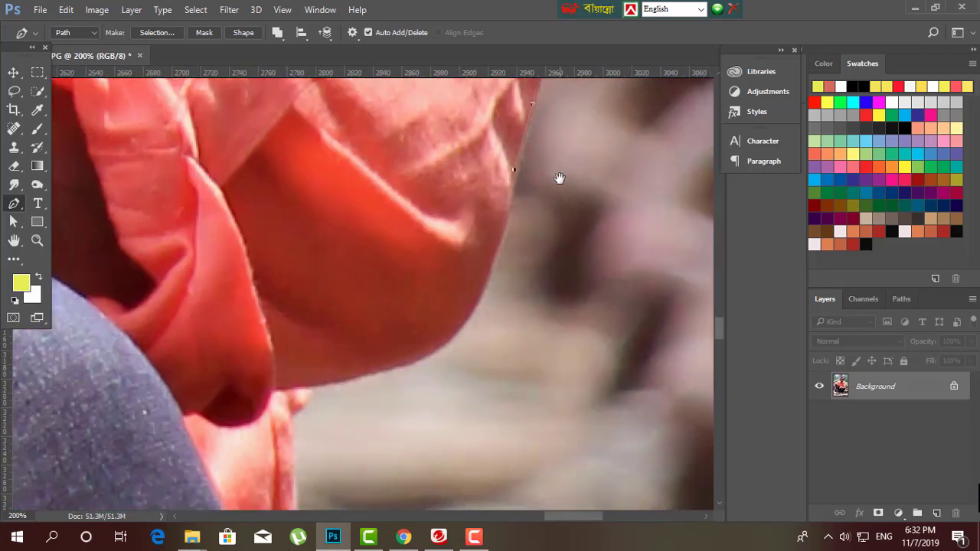
pyautogui.moveTo(417, 359); pyautogui.dragTo(333, 395)
pyautogui.keyDown('alt'); pyautogui.click(418, 359); pyautogui.keyUp('alt')
pyautogui.moveTo(272, 389); pyautogui.dragTo(238, 387)
pyautogui.keyDown('alt'); pyautogui.click(272, 389); pyautogui.keyUp('alt')
pyautogui.moveTo(197, 413); pyautogui.dragTo(135, 378)
pyautogui.keyDown('alt'); pyautogui.click(197, 412); pyautogui.keyUp('alt')
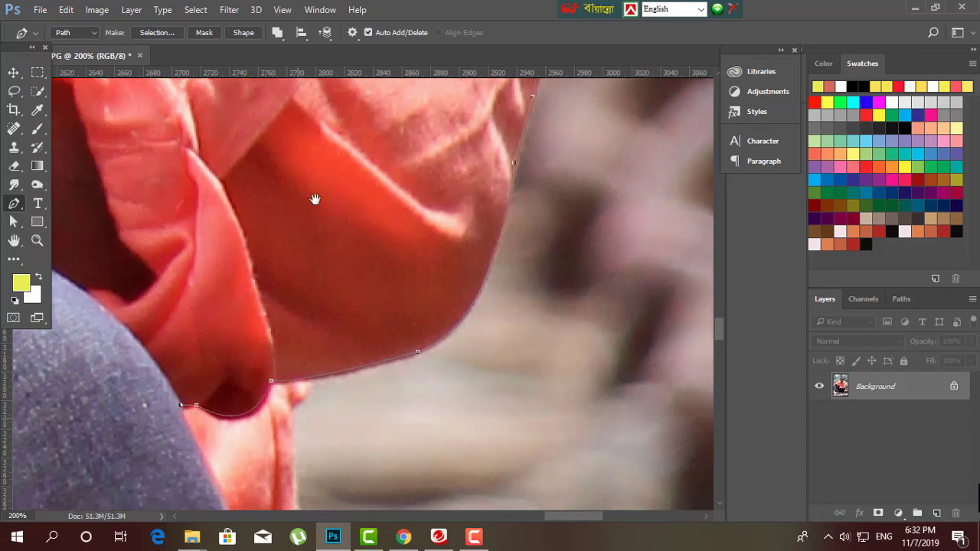
# Trace the strip of shirt beside the knee from below the cuff down to the trouser edge.
pyautogui.scroll(-4, 300, 267)
pyautogui.scroll(-3, 374, 291)
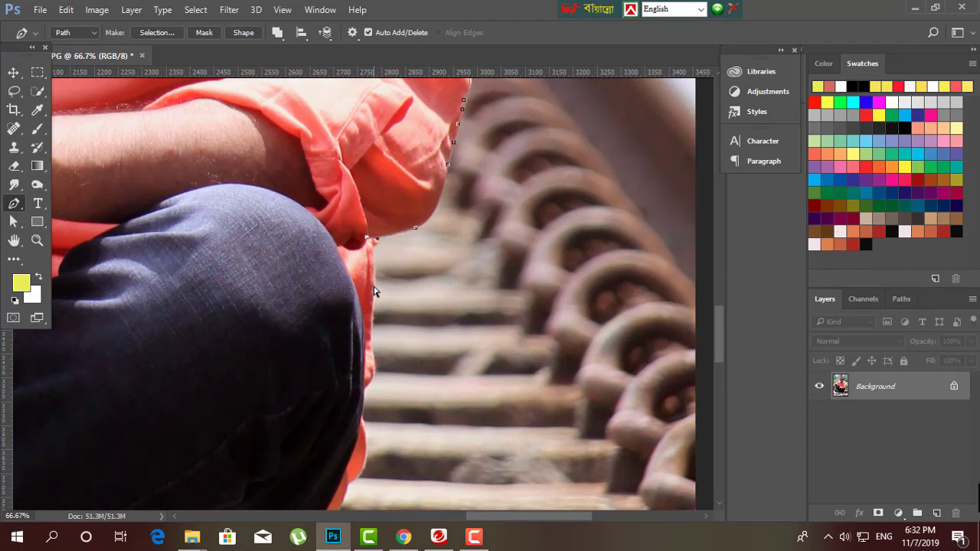
pyautogui.scroll(1, 374, 291)
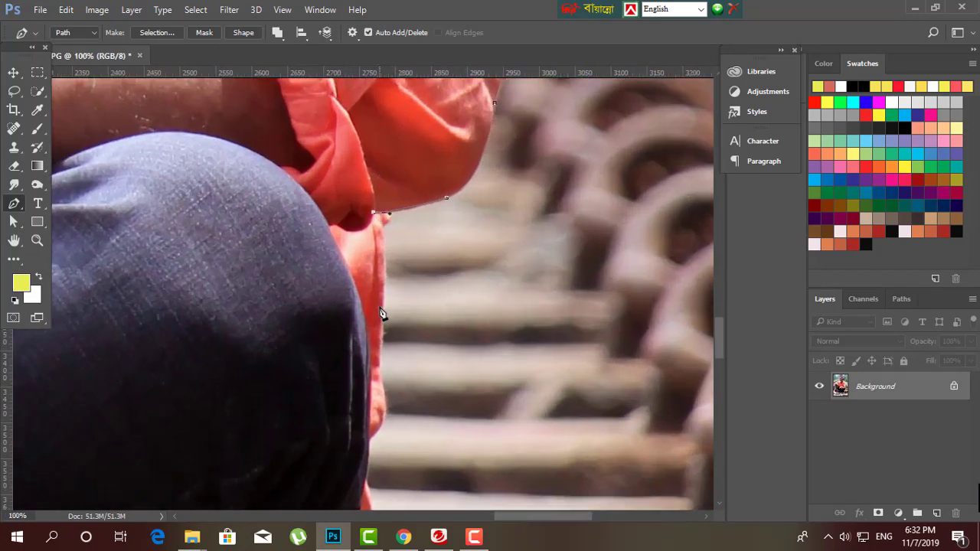
pyautogui.moveTo(380, 306); pyautogui.dragTo(368, 362)
pyautogui.click(379, 370)
pyautogui.scroll(-4, 449, 232)
pyautogui.moveTo(369, 270); pyautogui.dragTo(339, 285)
pyautogui.click(366, 318)
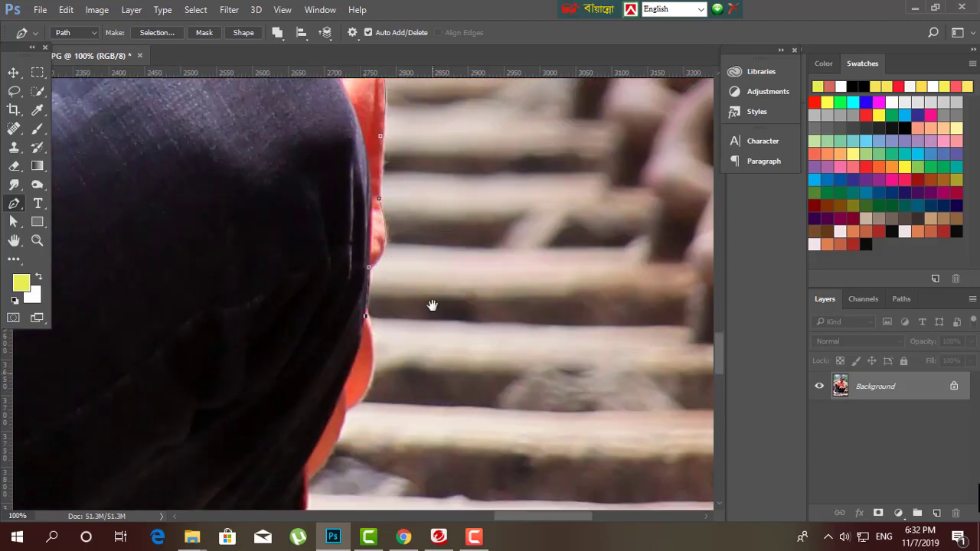
# Outline the lower shirt bulges behind the trousers with curved anchors converted to corners.
pyautogui.scroll(-3, 431, 304)
pyautogui.moveTo(353, 286); pyautogui.dragTo(318, 297)
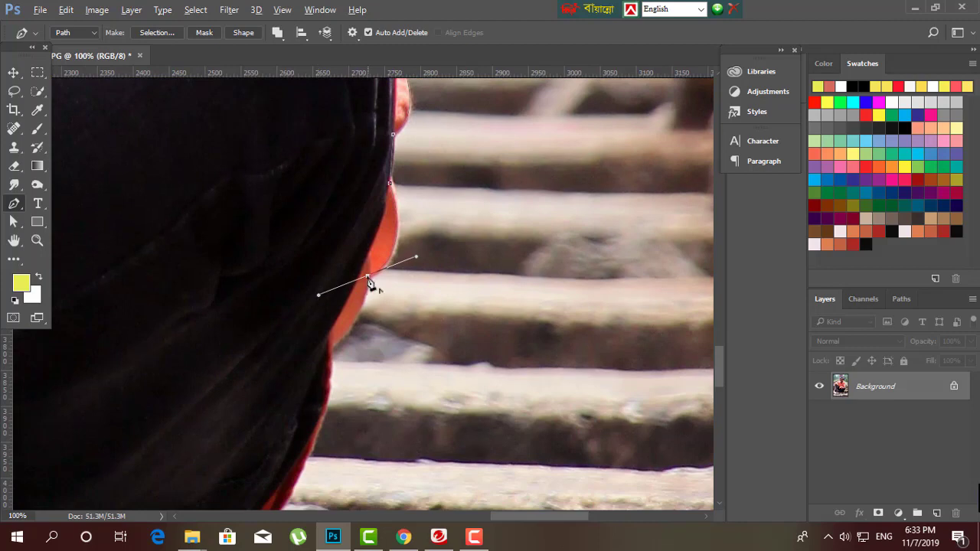
pyautogui.keyDown('alt'); pyautogui.click(368, 277); pyautogui.keyUp('alt')
pyautogui.moveTo(329, 350); pyautogui.dragTo(302, 350)
pyautogui.keyDown('alt'); pyautogui.click(328, 350); pyautogui.keyUp('alt')
# Curve the path along the red shirt edge and around the bottom of the hip to the railway sleeper.
pyautogui.scroll(-5, 337, 353)
pyautogui.hscroll(-3, 337, 352)
pyautogui.moveTo(368, 337); pyautogui.dragTo(425, 274)
pyautogui.keyDown('alt'); pyautogui.click(368, 337); pyautogui.keyUp('alt')
pyautogui.scroll(-4, 412, 358)
pyautogui.hscroll(-2, 411, 358)
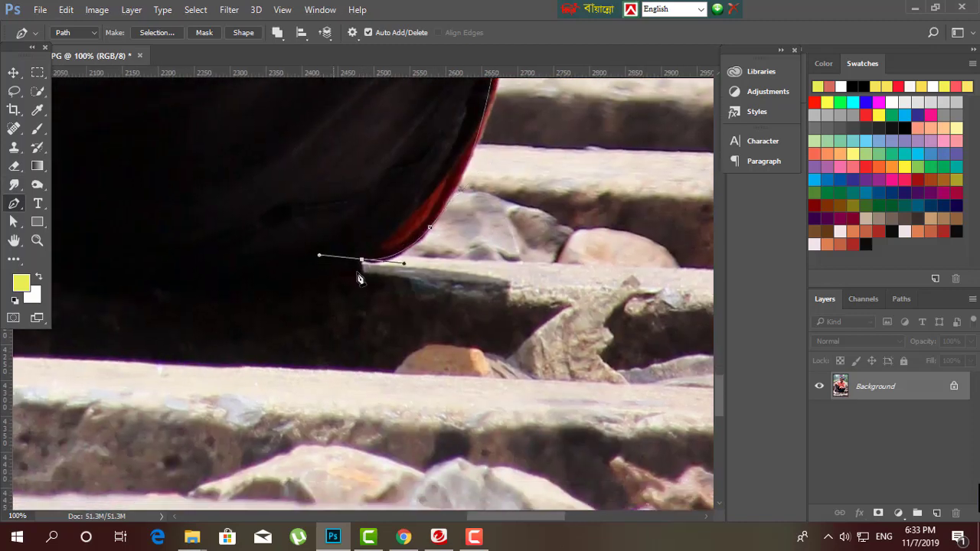
# Trace the dark underside of the trousers over the concrete block and down to the sleeper's edge near the shoe.
pyautogui.moveTo(376, 284); pyautogui.dragTo(483, 271)
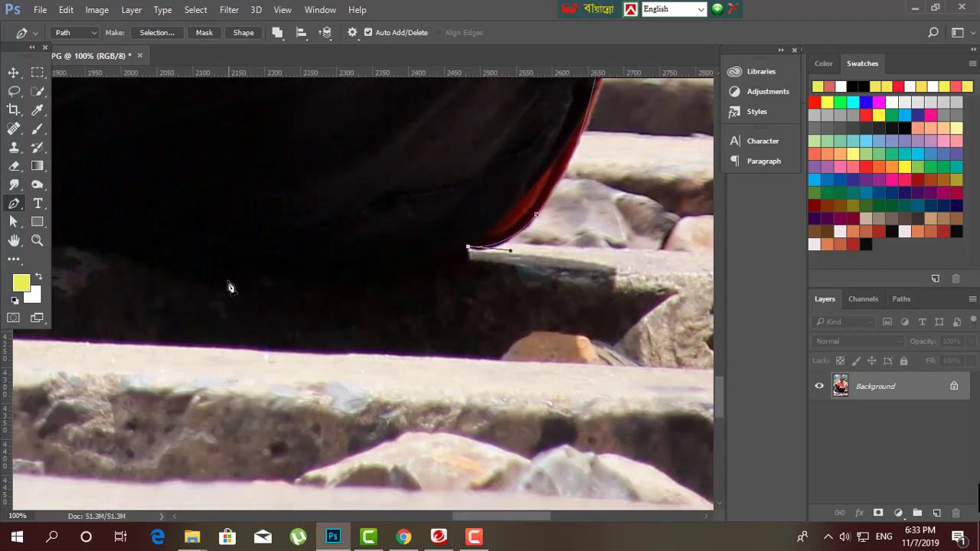
pyautogui.moveTo(228, 281); pyautogui.dragTo(153, 259)
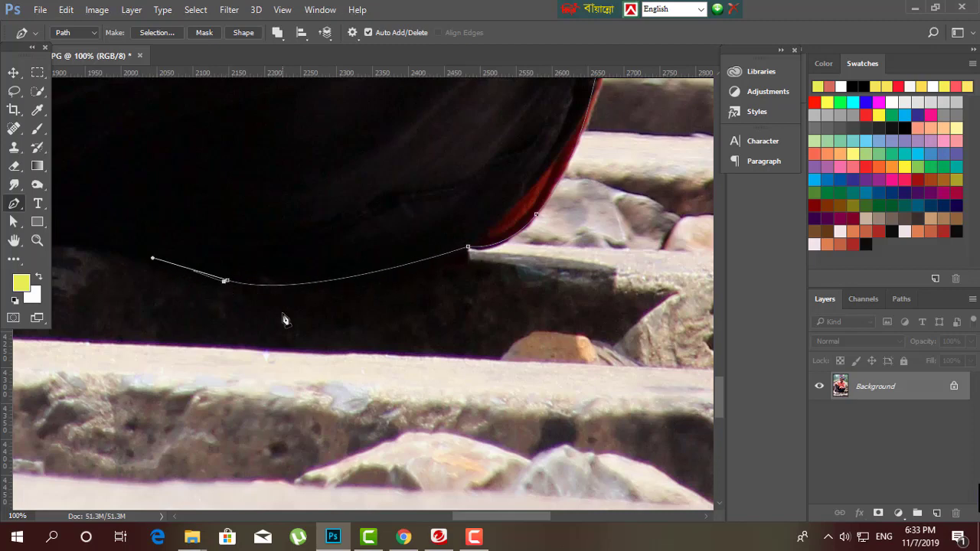
pyautogui.moveTo(230, 288); pyautogui.dragTo(599, 343)
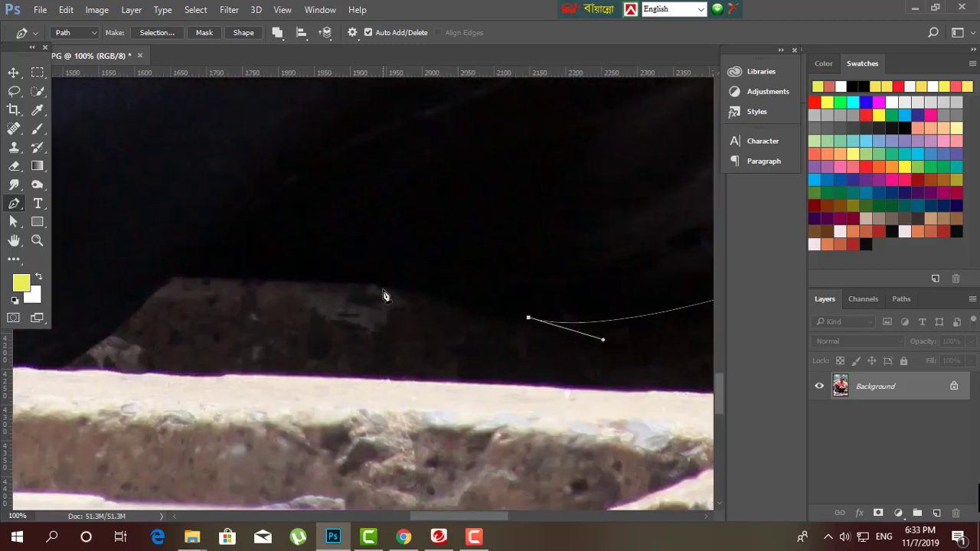
pyautogui.moveTo(228, 311); pyautogui.dragTo(512, 185)
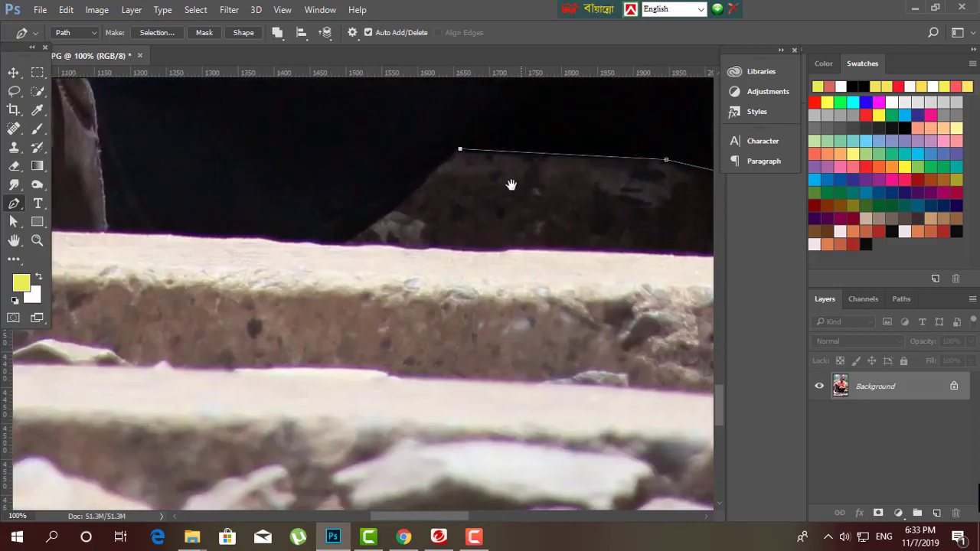
pyautogui.hotkey('ctrl', '-')
pyautogui.hotkey('ctrl', '-')
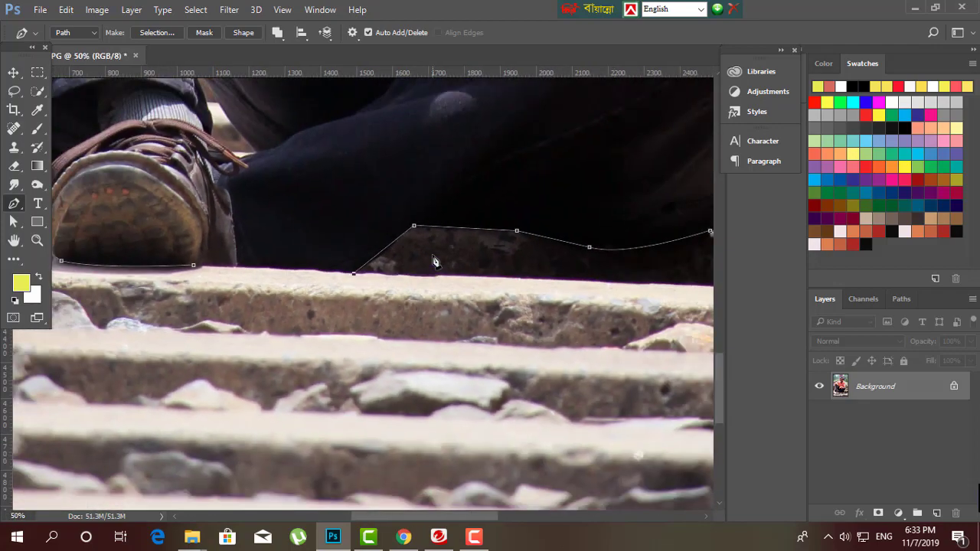
# Convert the path to a selection and copy the selected man to a new layer.
pyautogui.hotkey('ctrl', 'Return')
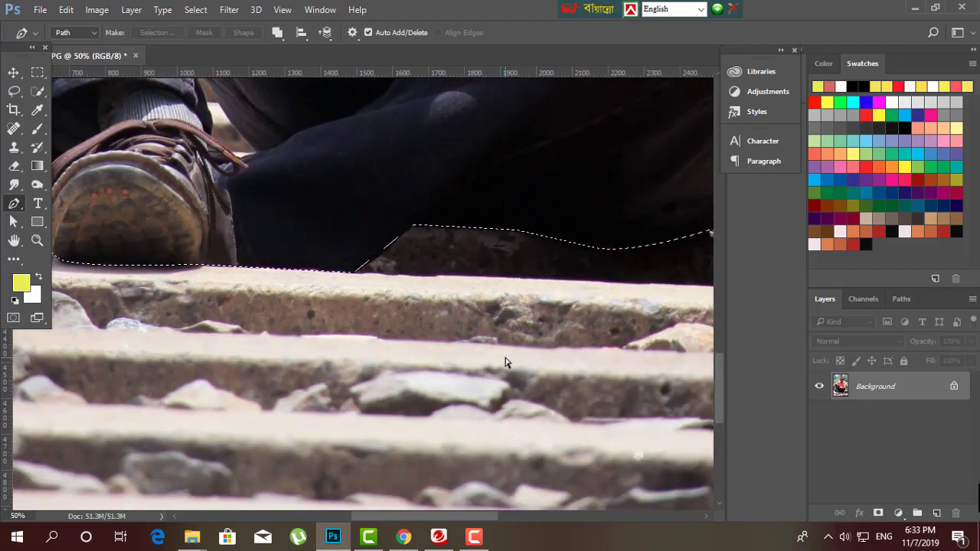
pyautogui.hotkey('ctrl', '-')
pyautogui.hotkey('ctrl', '-')
pyautogui.hotkey('ctrl', '-')
pyautogui.hotkey('ctrl', '-')
pyautogui.hotkey('ctrl', '-')
pyautogui.hotkey('ctrl', 'j')
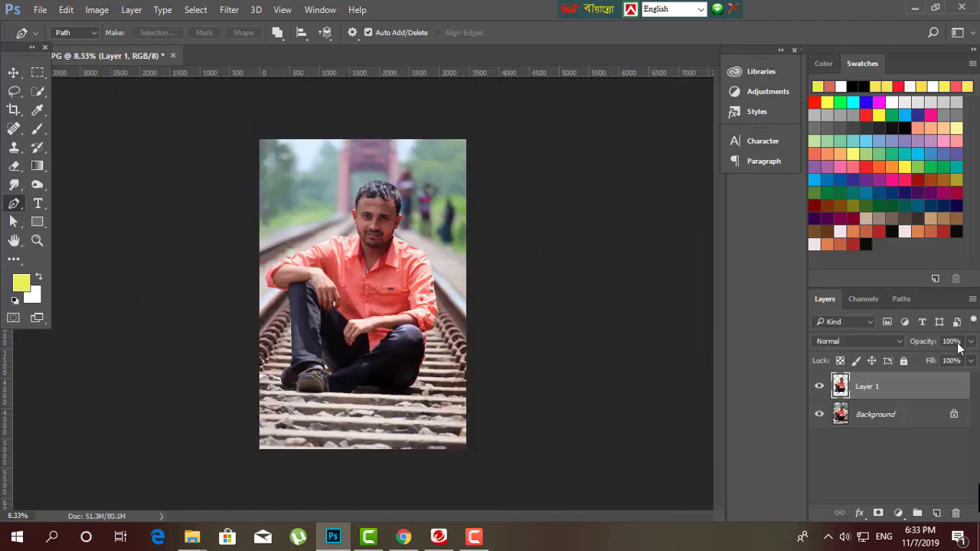
# Delete the Background layer so only the cut-out man's layer is kept.
pyautogui.click(873, 423)
pyautogui.press('Delete')
# Trace the pale background gap between the fingers of the hand resting on the knee with the Pen tool, select it and delete it.
pyautogui.hotkey('ctrl', '+')
pyautogui.hotkey('ctrl', '+')
pyautogui.hotkey('ctrl', '+')
pyautogui.hotkey('ctrl', '+')
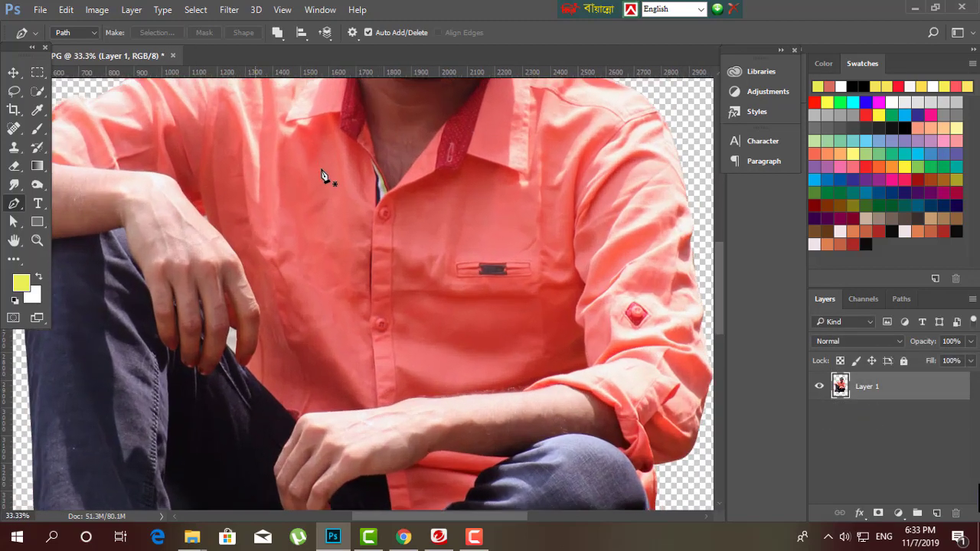
pyautogui.hotkey('ctrl', '+')
pyautogui.hotkey('ctrl', '+')
pyautogui.moveTo(254, 376); pyautogui.dragTo(427, 334)
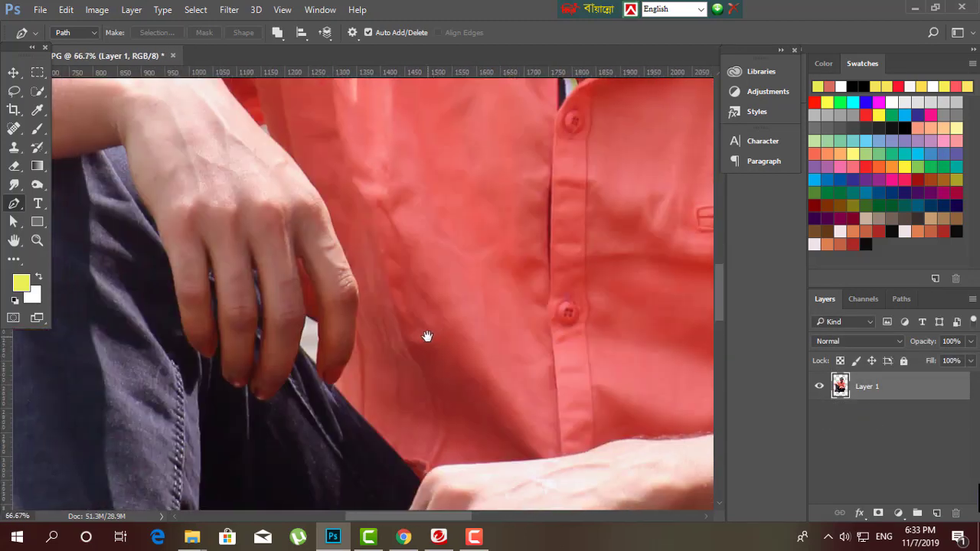
pyautogui.hotkey('ctrl', '+')
pyautogui.hotkey('ctrl', '+')
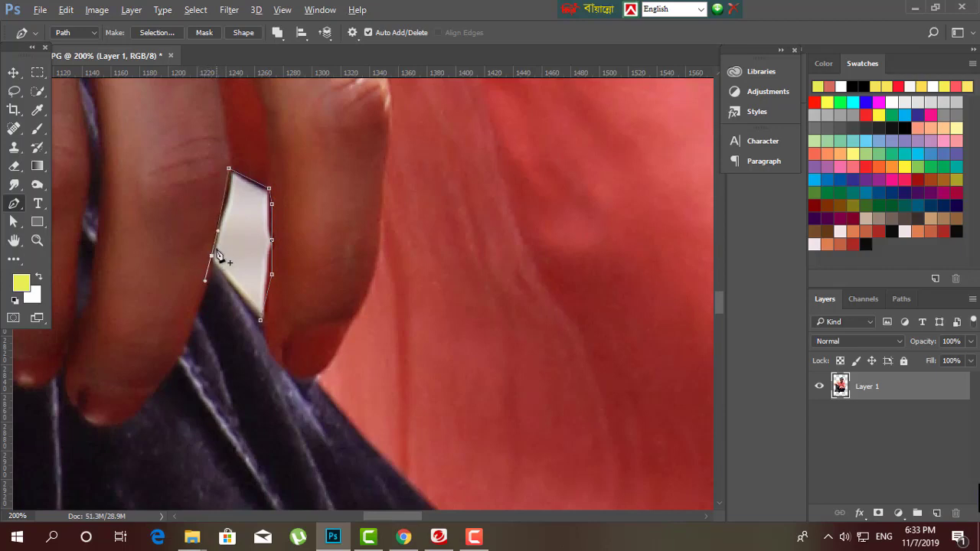
pyautogui.hotkey('ctrl', 'Return')
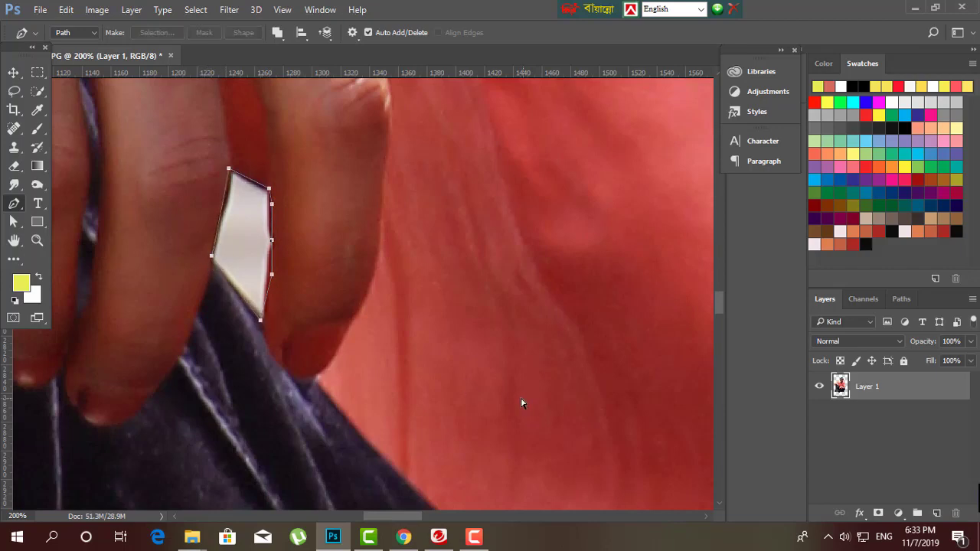
pyautogui.press('Delete')
pyautogui.hotkey('ctrl', '-')
pyautogui.hotkey('ctrl', '-')
pyautogui.press('d')
pyautogui.hotkey('ctrl', '-')
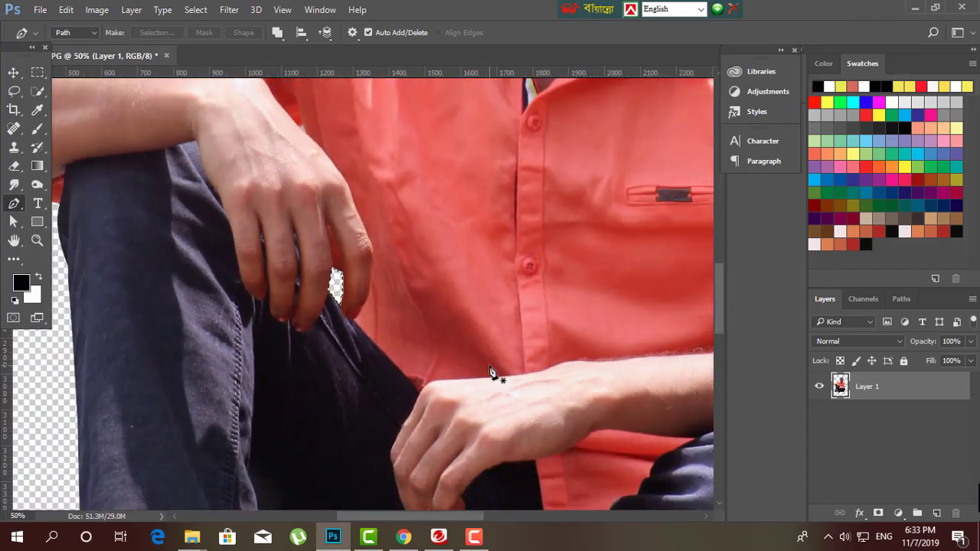
# Select the background gap between the shoe's laces and the crossed trouser leg and delete it.
pyautogui.scroll(-10, 449, 230)
pyautogui.hotkey('ctrl', '+')
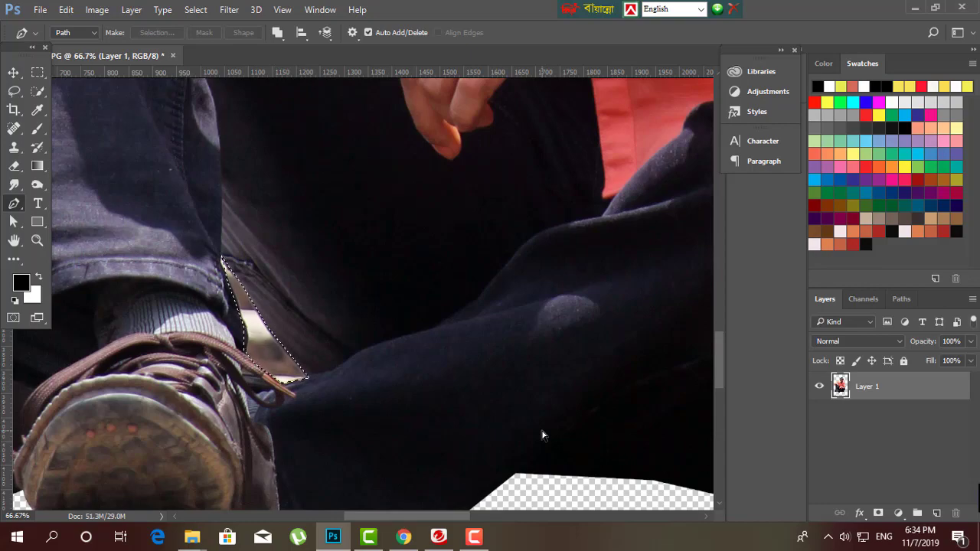
pyautogui.press('Delete')
pyautogui.scroll(-2, 542, 433)
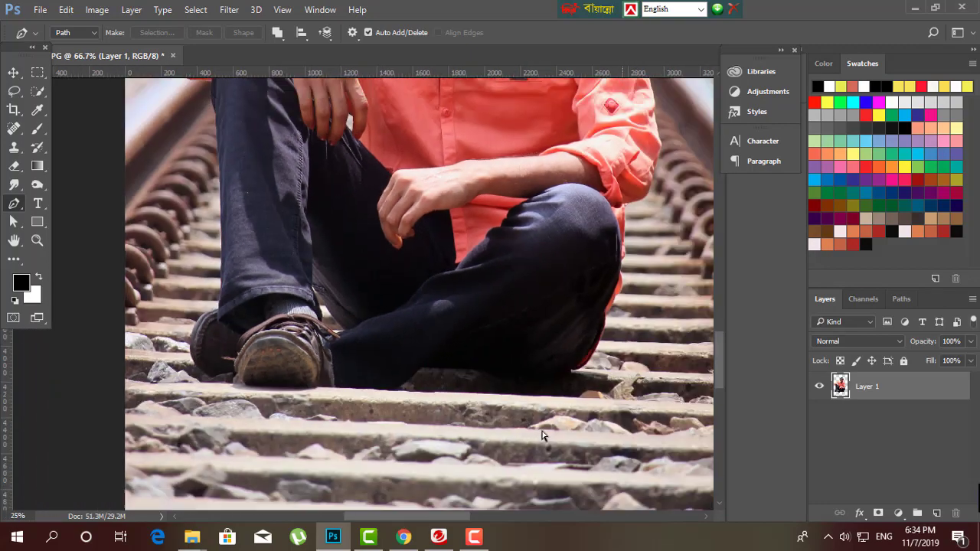
pyautogui.scroll(5, 442, 353)
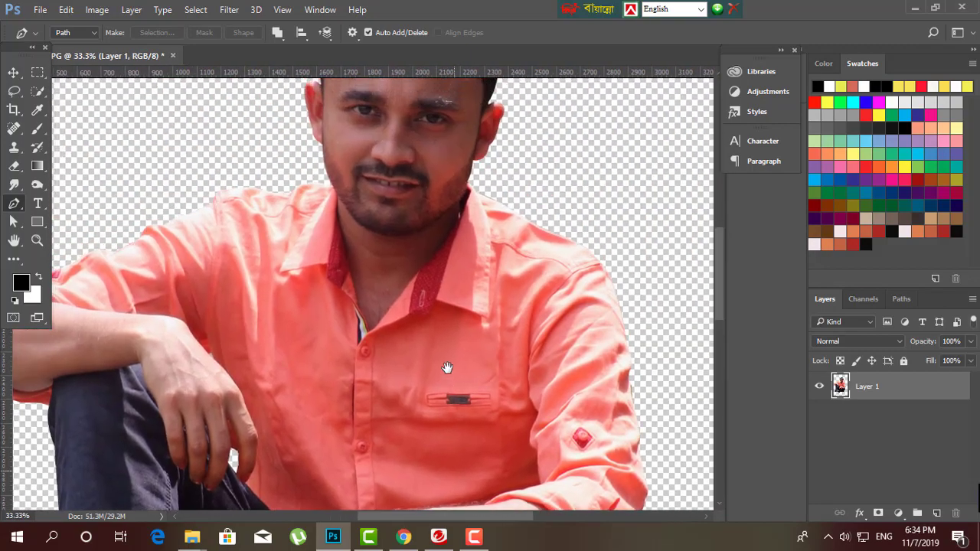
pyautogui.scroll(-1, 448, 375)
pyautogui.scroll(-1, 450, 373)
pyautogui.scroll(1, 451, 366)
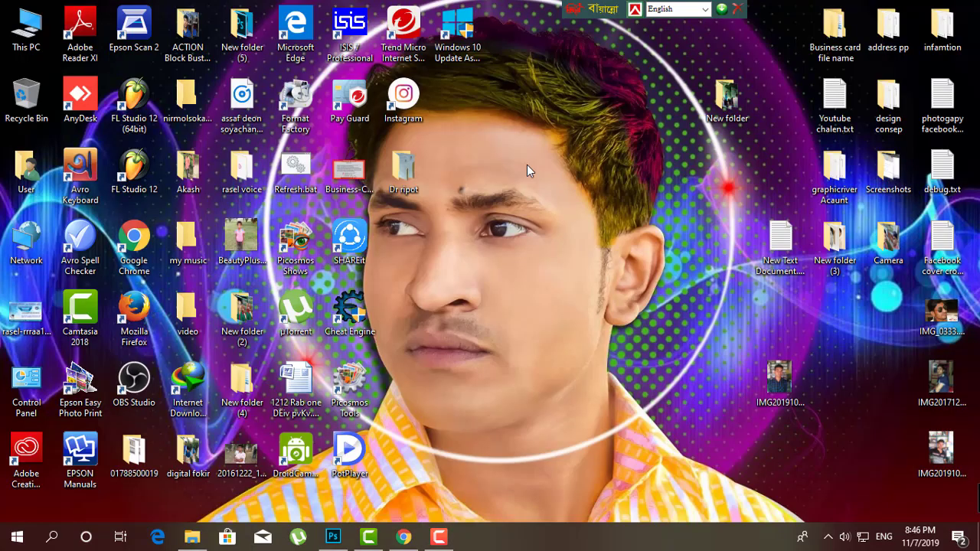
pyautogui.rightClick(527, 164)
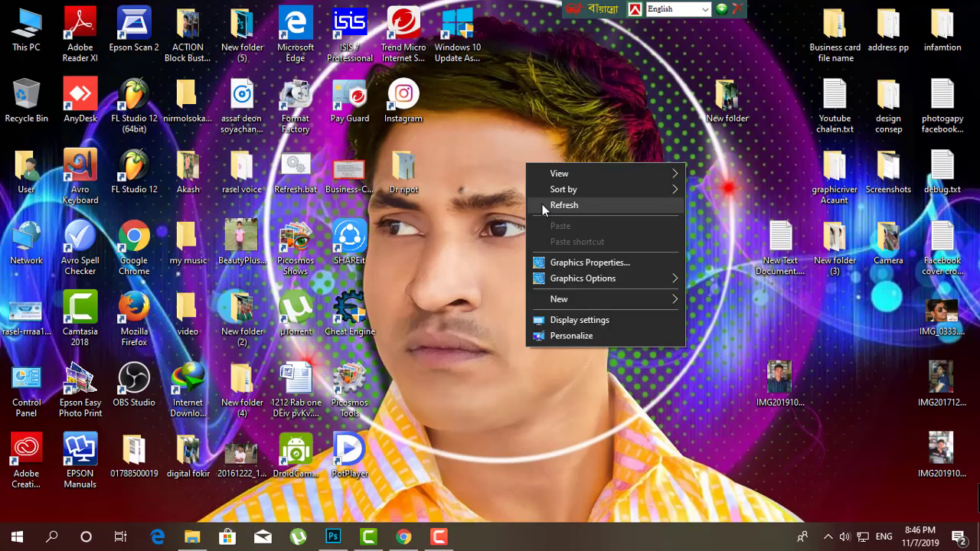
pyautogui.click(542, 205)
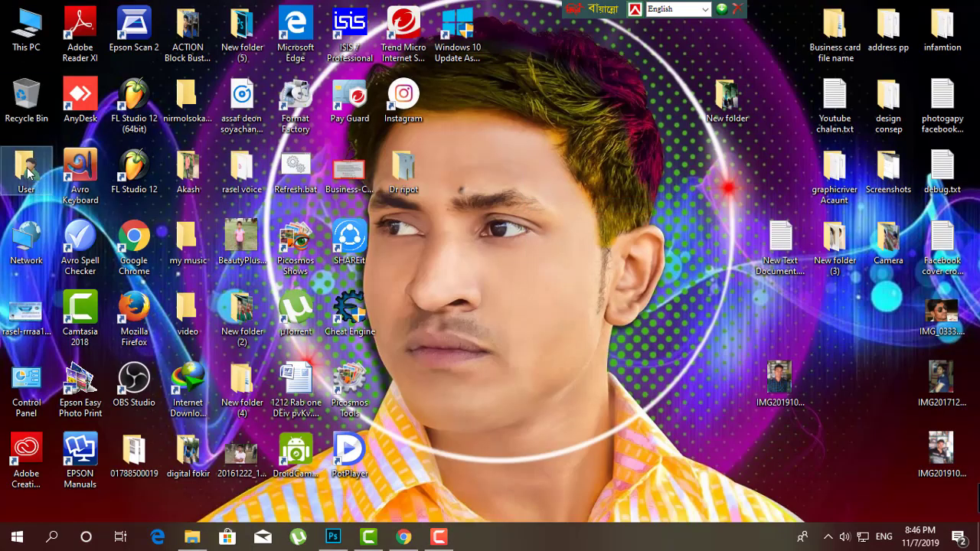
# Open the FASHION LLP folder inside the photo folder in Downloads and maximize its window.
pyautogui.doubleClick(28, 168)
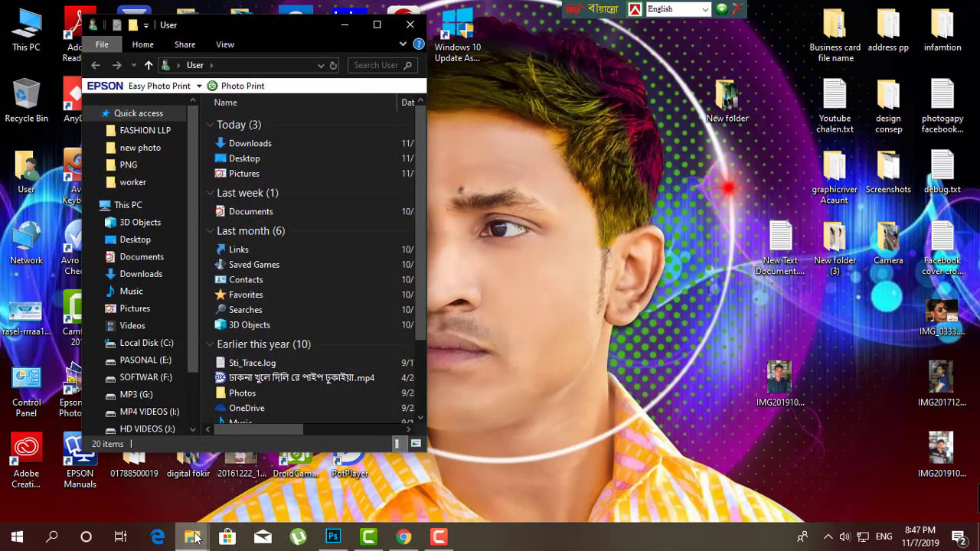
pyautogui.moveTo(196, 538)
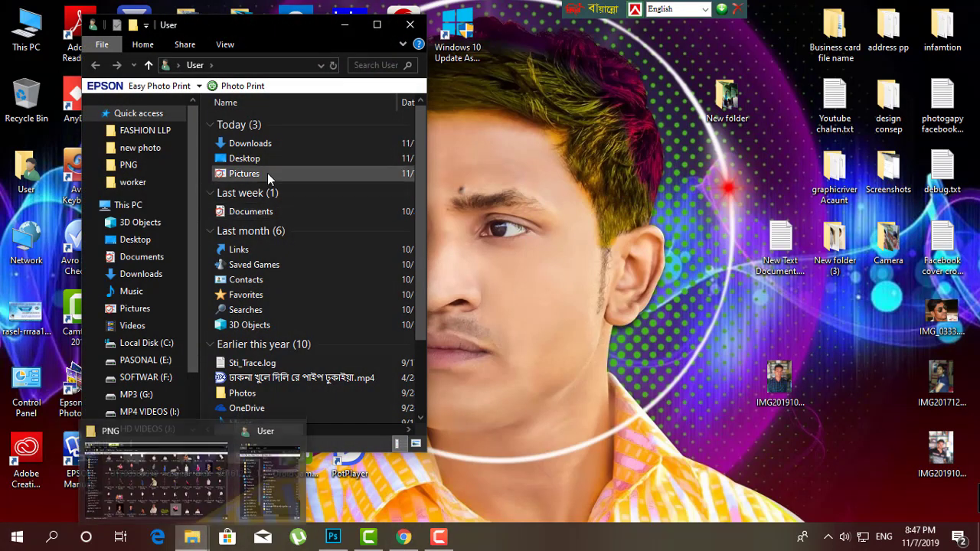
pyautogui.doubleClick(249, 144)
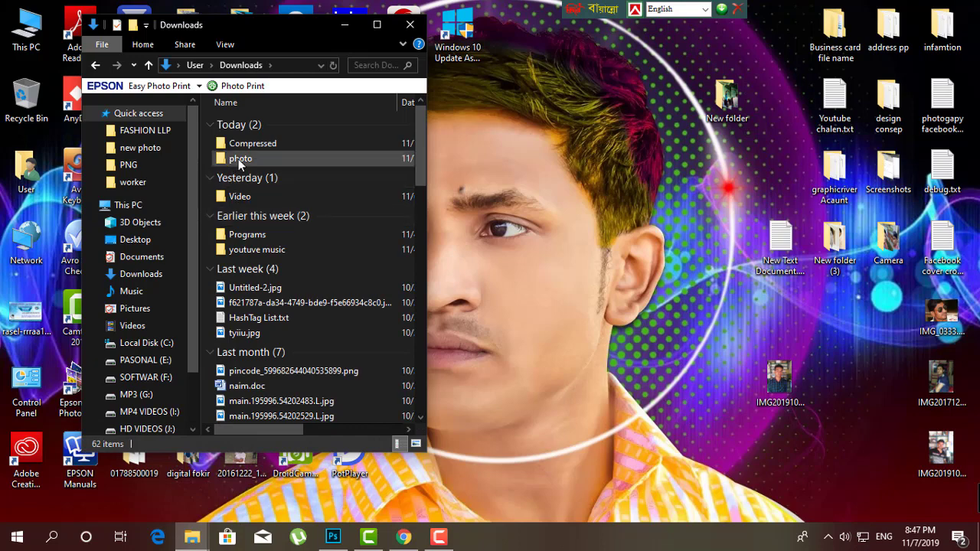
pyautogui.doubleClick(279, 159)
pyautogui.doubleClick(351, 142)
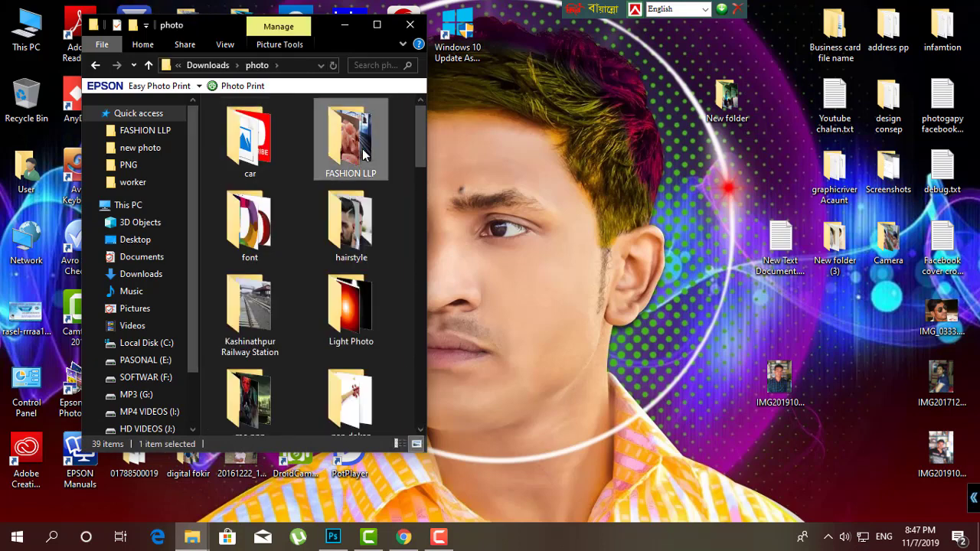
pyautogui.click(376, 24)
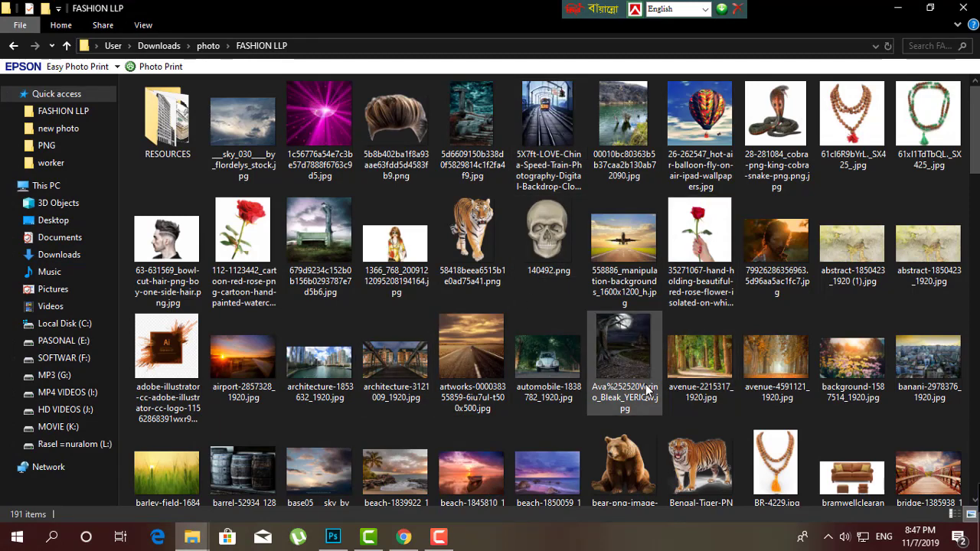
# Find railway-line-3121544_1920.jpg in the folder and open it in Photoshop.
pyautogui.scroll(-2, 632, 364)
pyautogui.scroll(-6, 646, 384)
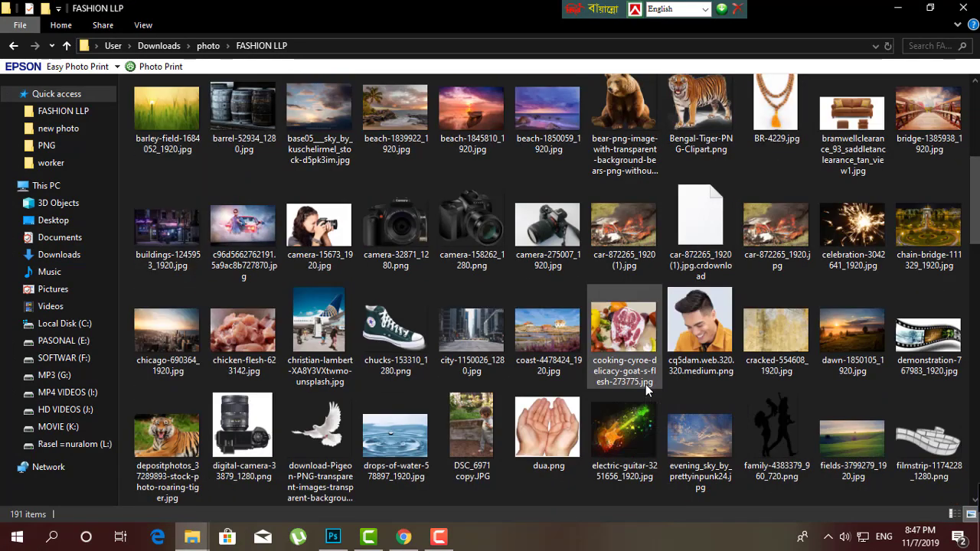
pyautogui.scroll(-3, 646, 374)
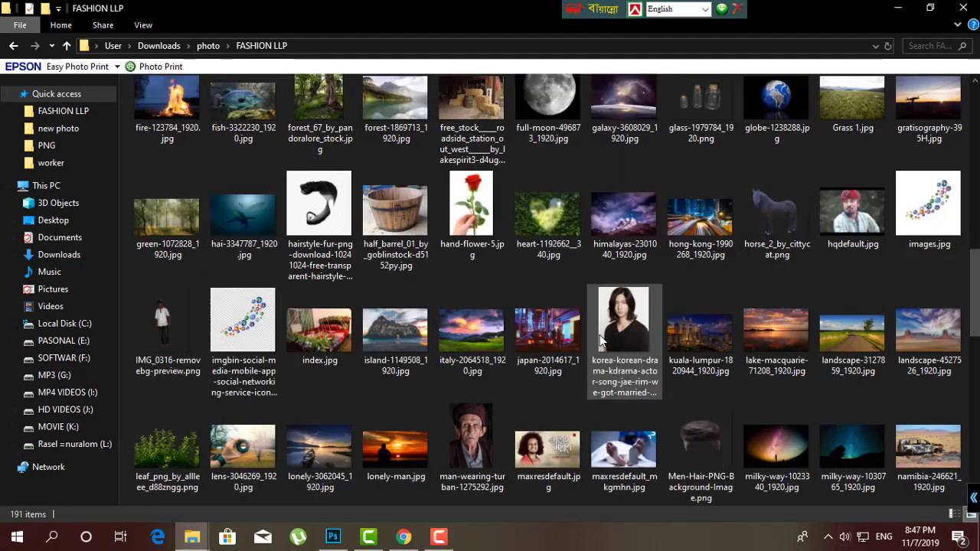
pyautogui.scroll(-3, 687, 350)
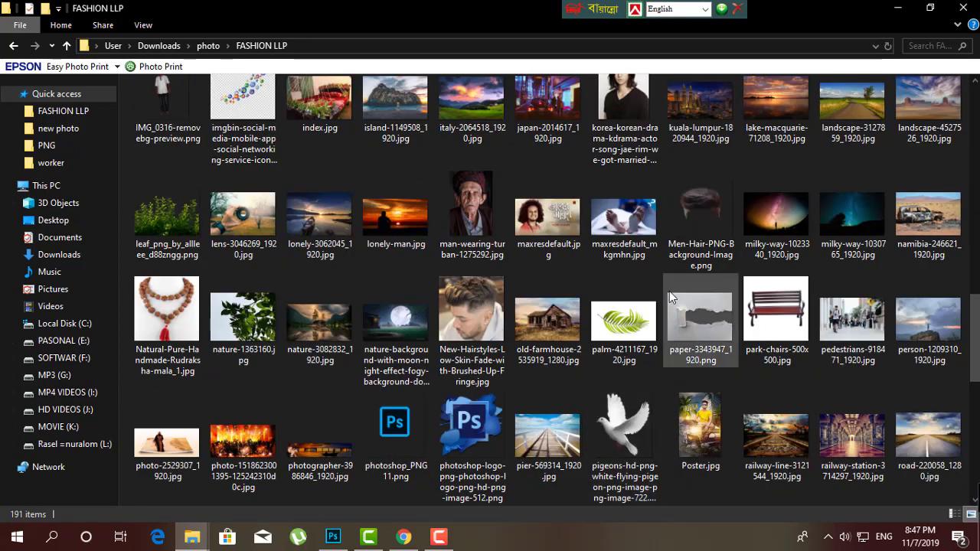
pyautogui.moveTo(773, 444); pyautogui.dragTo(143, 201)
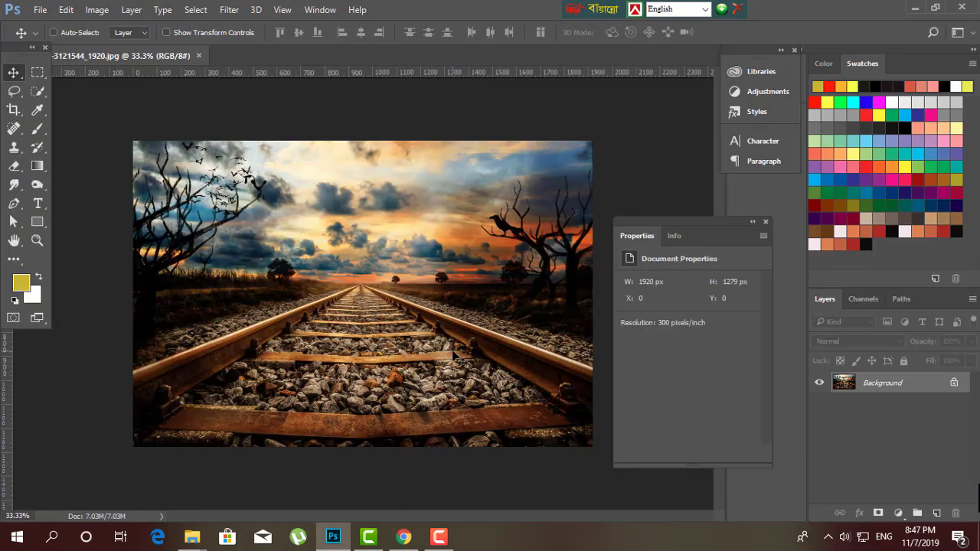
# Resize the railway image to 10 inches wide by 8 inches high.
pyautogui.hotkey('ctrl', 'alt', 'i')
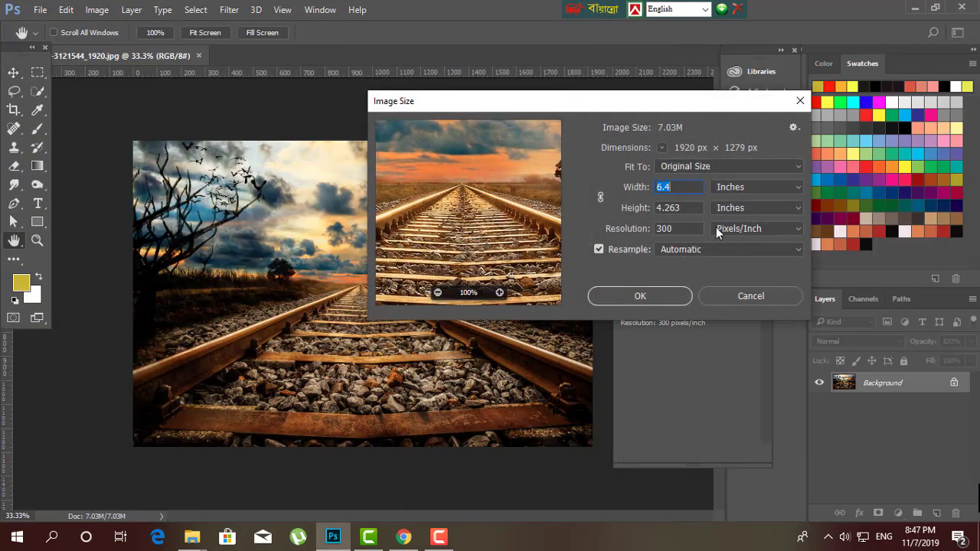
pyautogui.write('10')
pyautogui.press('Tab')
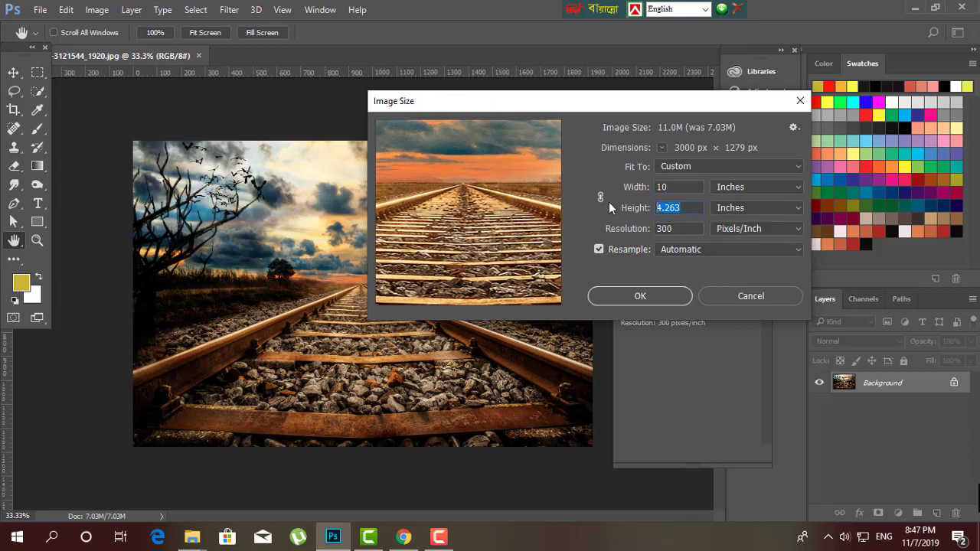
pyautogui.write('8')
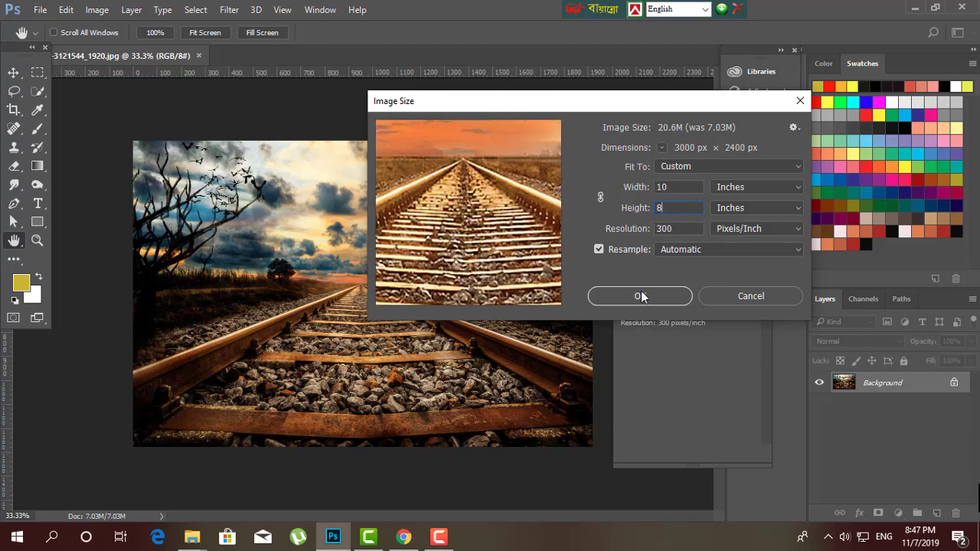
pyautogui.click(641, 294)
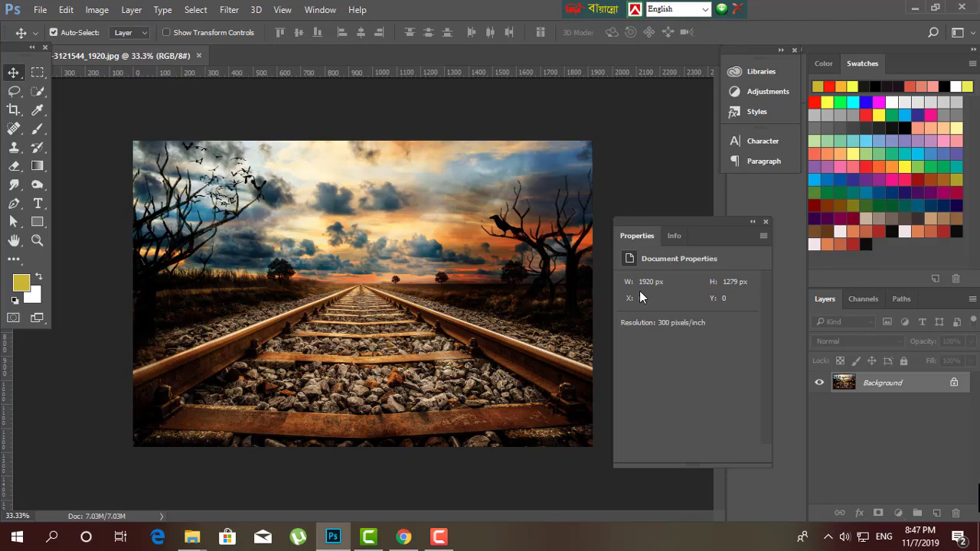
pyautogui.hotkey('ctrl', '-')
pyautogui.hotkey('ctrl', '+')
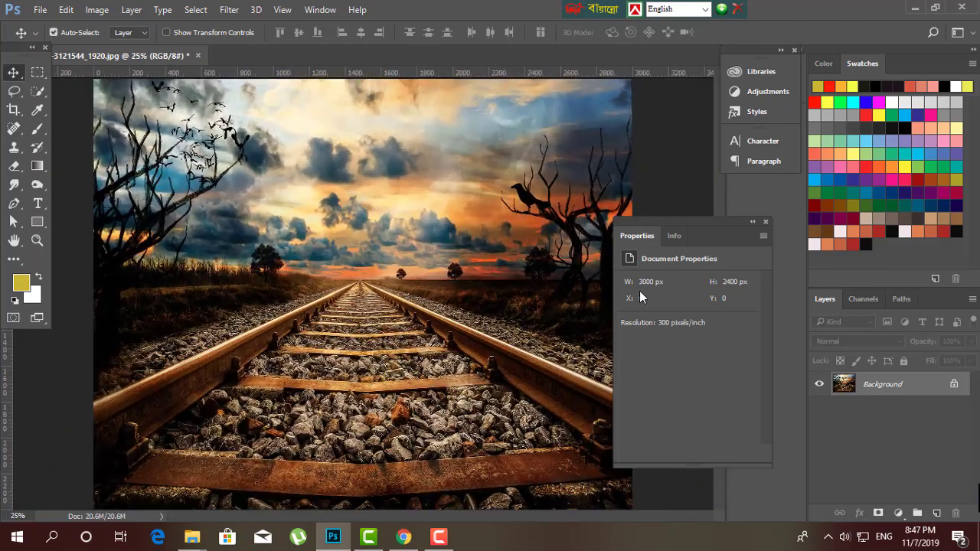
pyautogui.hotkey('ctrl', '-')
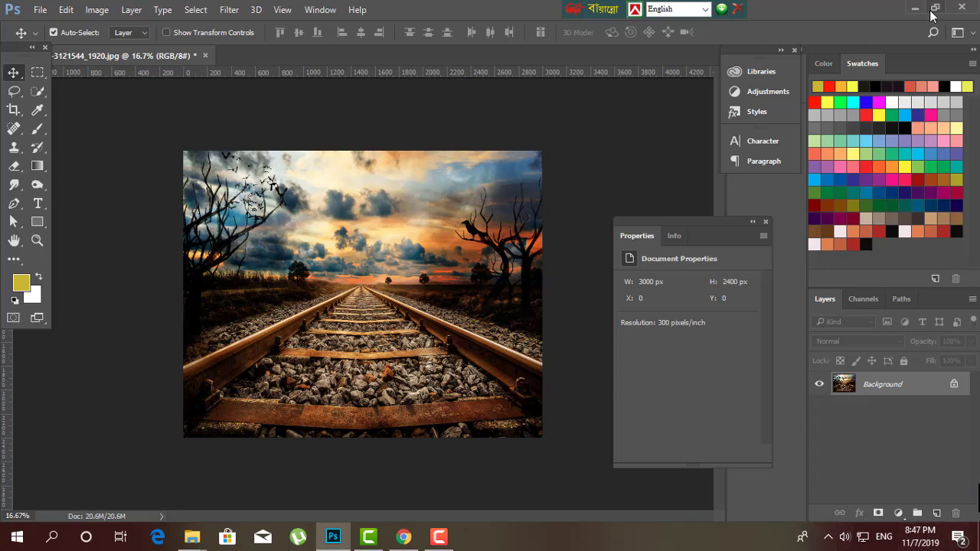
# Switch to the PNG folder in File Explorer.
pyautogui.moveTo(192, 542)
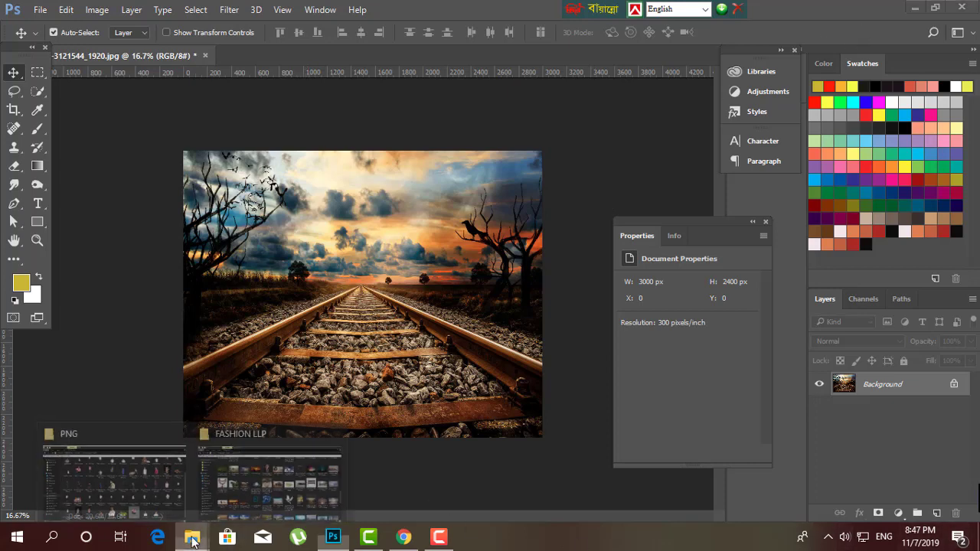
pyautogui.click(72, 430)
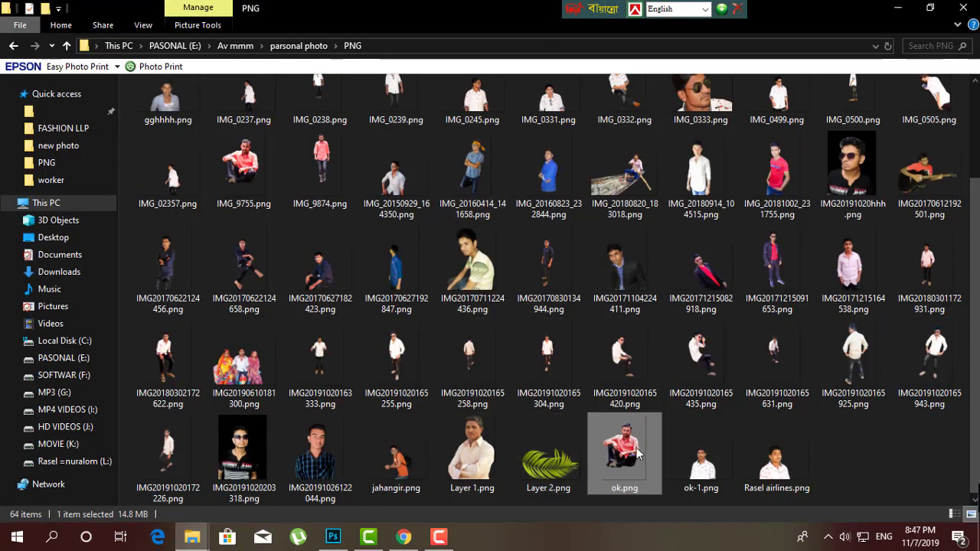
pyautogui.moveTo(637, 452); pyautogui.dragTo(481, 366)
pyautogui.moveTo(299, 468); pyautogui.dragTo(336, 542)
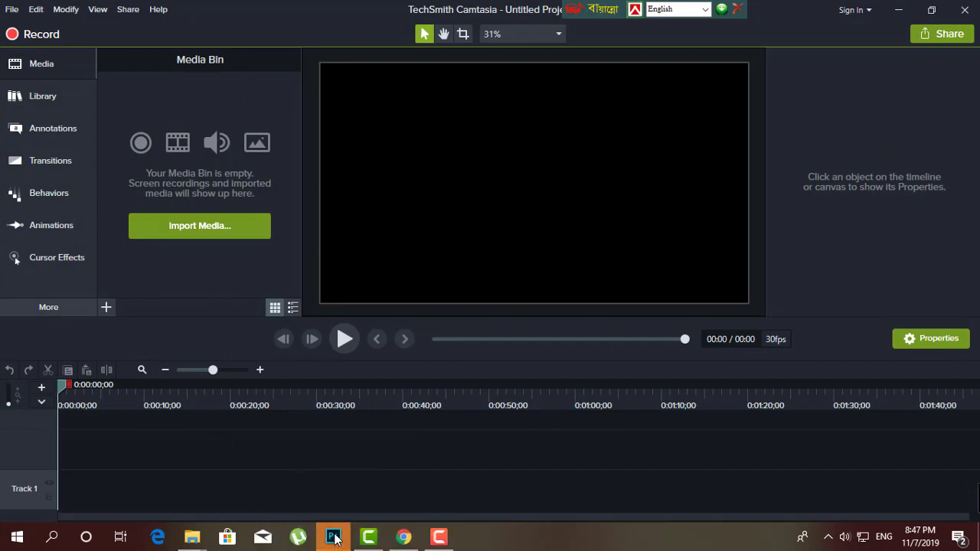
pyautogui.click(335, 539)
pyautogui.rightClick(339, 539)
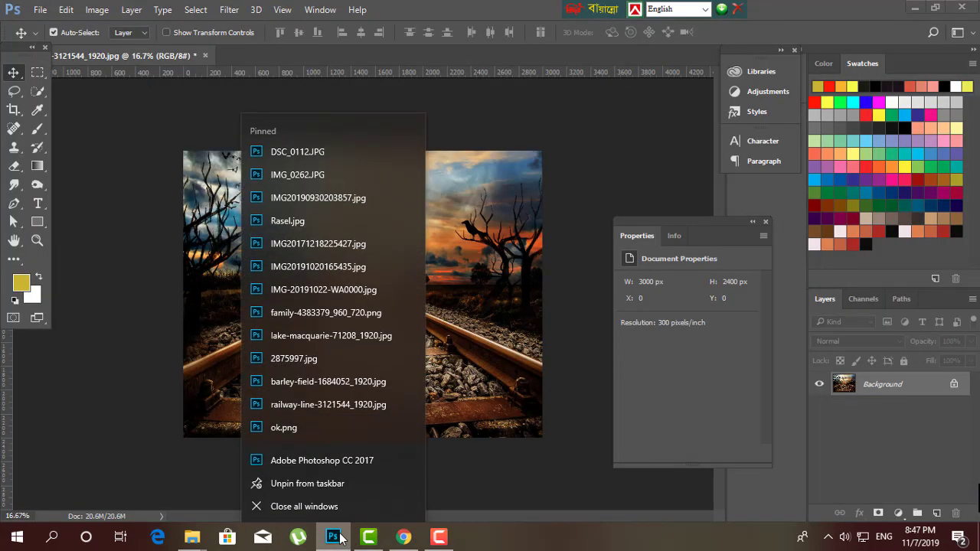
pyautogui.click(485, 476)
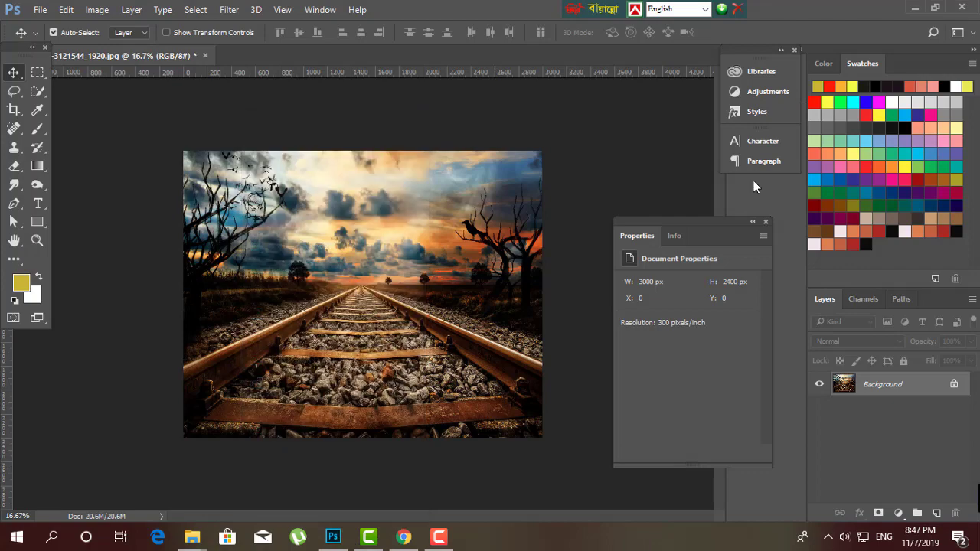
pyautogui.click(919, 8)
pyautogui.click(901, 13)
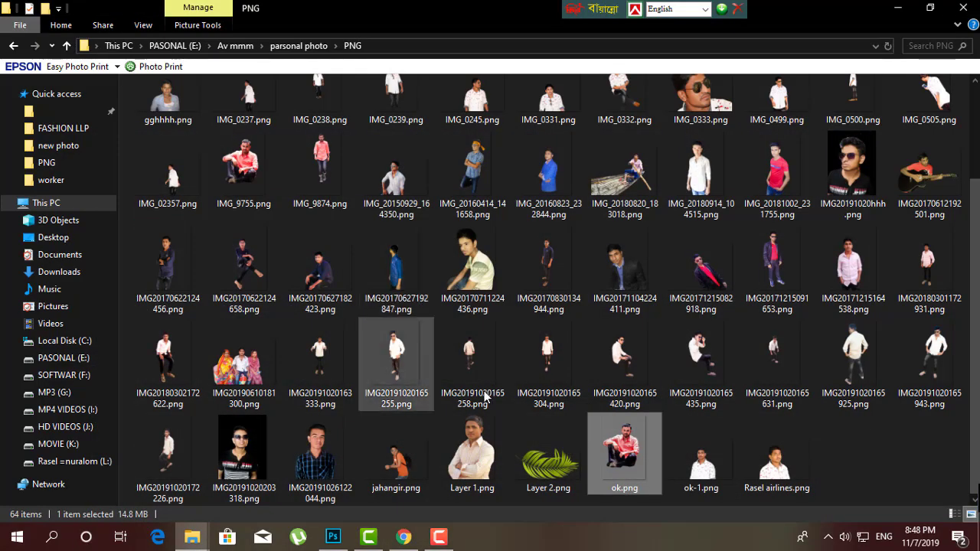
pyautogui.click(438, 539)
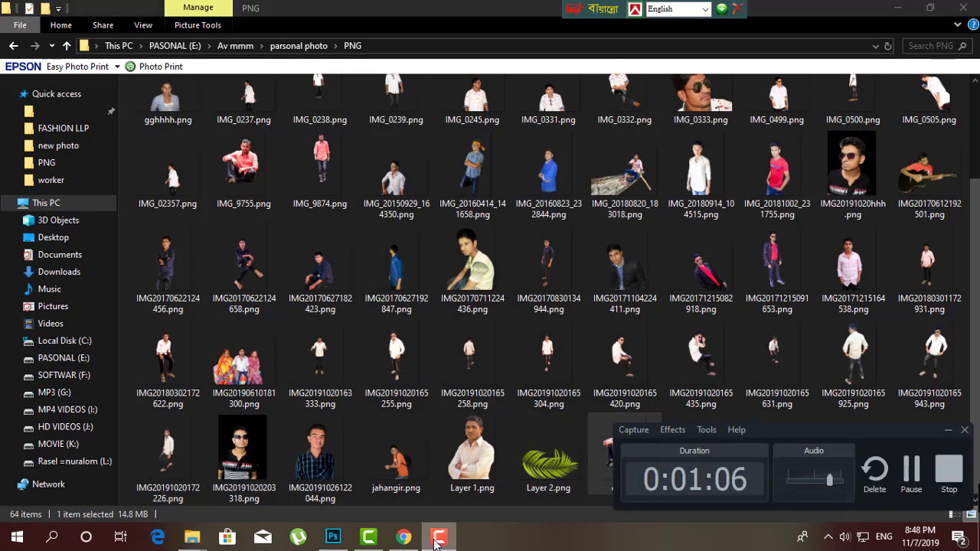
pyautogui.click(438, 539)
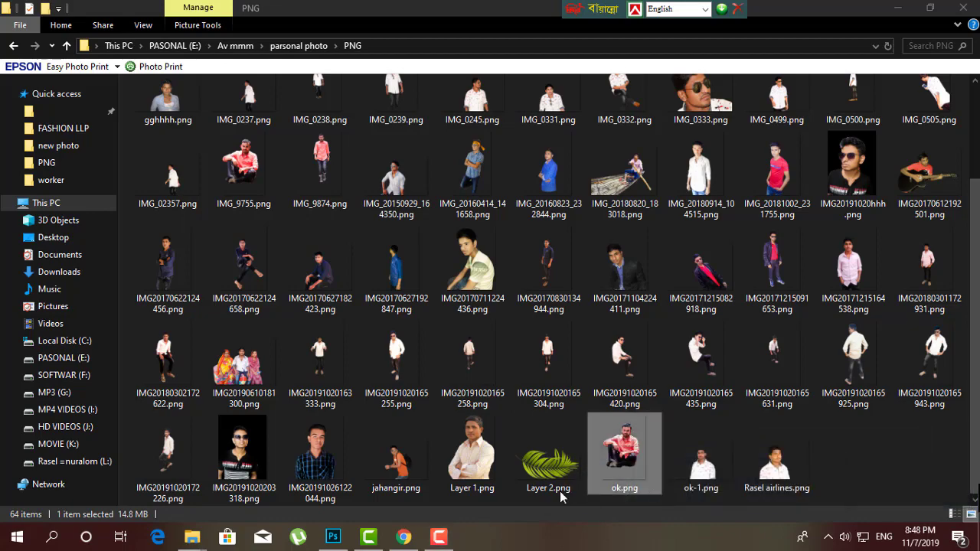
# Place ok.png from the PNG folder onto the railway image, scaled to 9.80% over the right side of the tracks.
pyautogui.moveTo(562, 496); pyautogui.dragTo(422, 382)
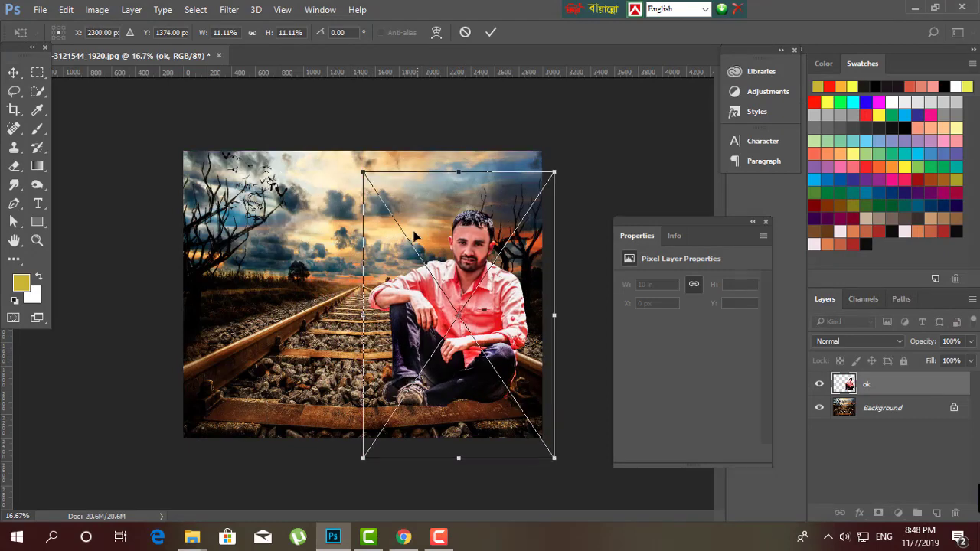
pyautogui.moveTo(362, 170); pyautogui.dragTo(386, 206)
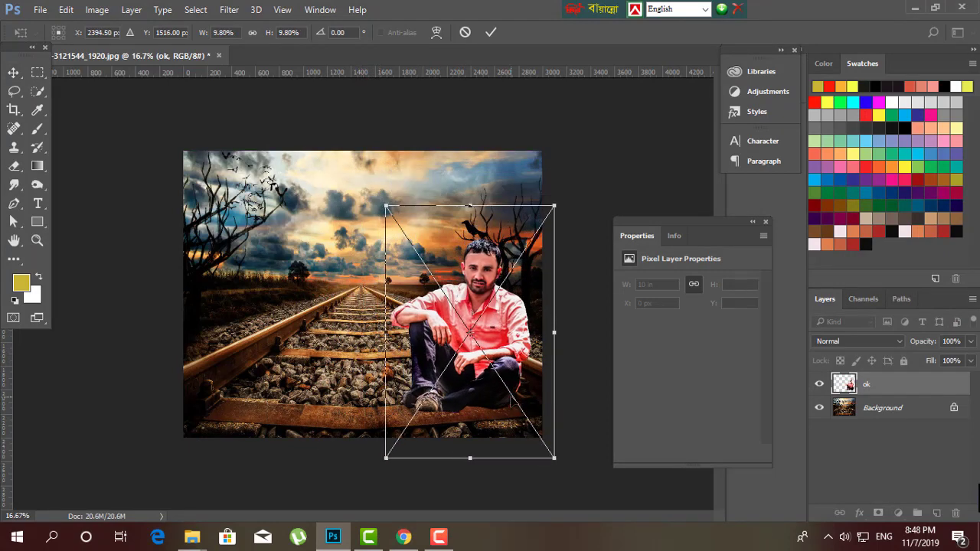
pyautogui.moveTo(525, 365); pyautogui.dragTo(523, 355)
# Rotate the placed man to -6.83 degrees and commit the placement.
pyautogui.hotkey('ctrl', '+')
pyautogui.hotkey('ctrl', '+')
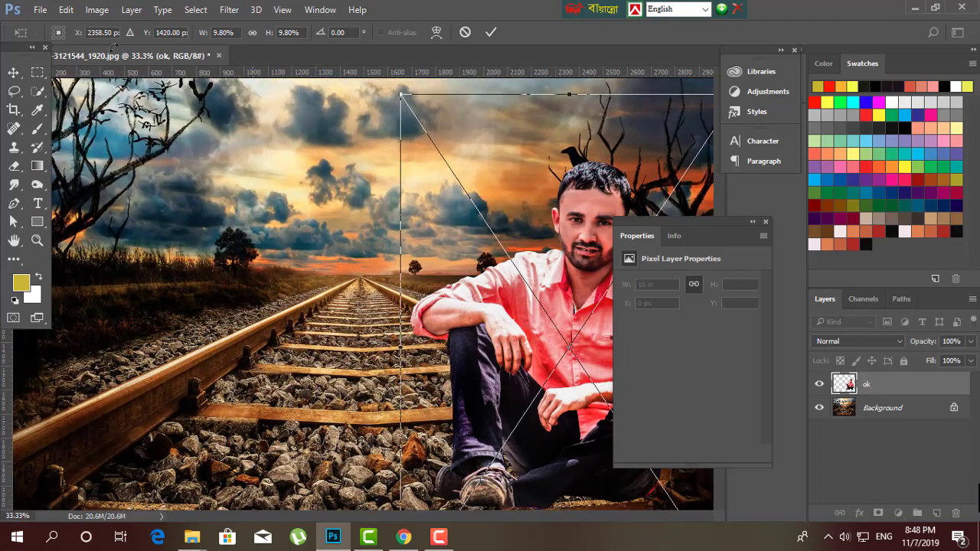
pyautogui.moveTo(302, 264); pyautogui.dragTo(57, 238)
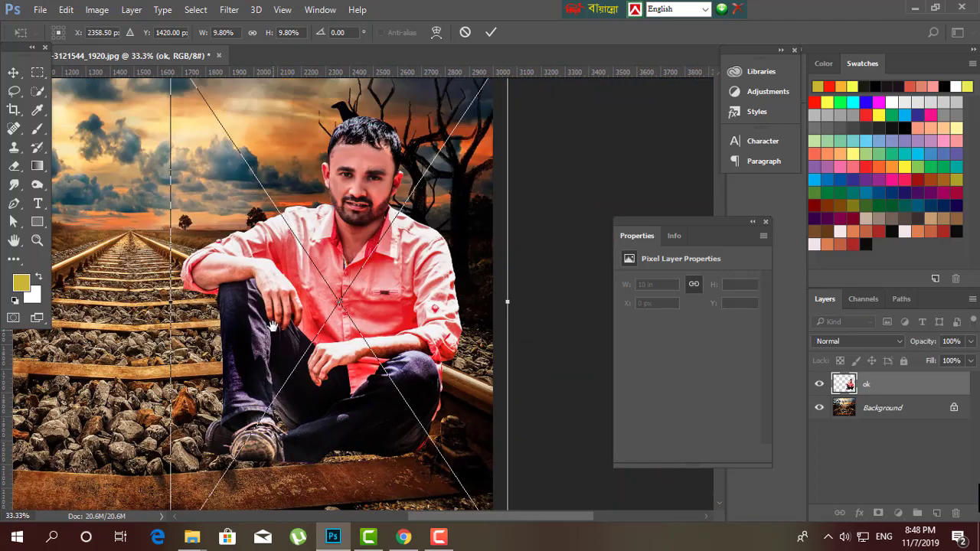
pyautogui.moveTo(316, 292); pyautogui.dragTo(272, 327)
pyautogui.hotkey('ctrl', '-')
pyautogui.moveTo(454, 125); pyautogui.dragTo(419, 125)
pyautogui.hotkey('ctrl', '-')
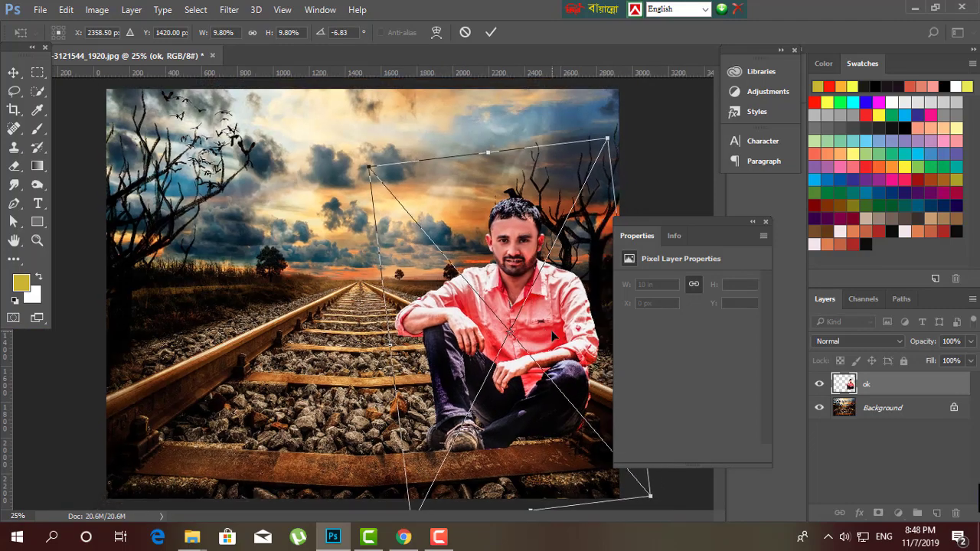
pyautogui.hotkey('ctrl', '+')
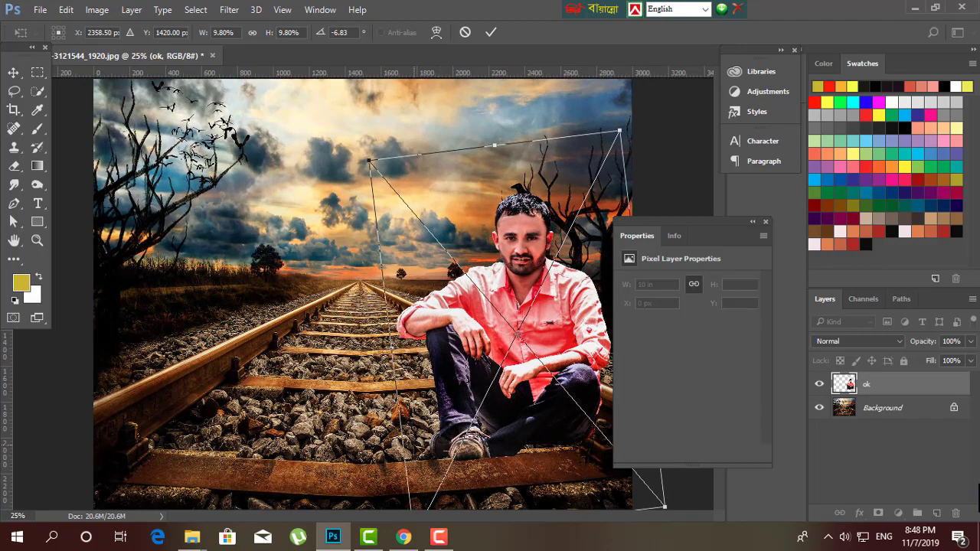
pyautogui.hotkey('ctrl', '+')
pyautogui.click(13, 72)
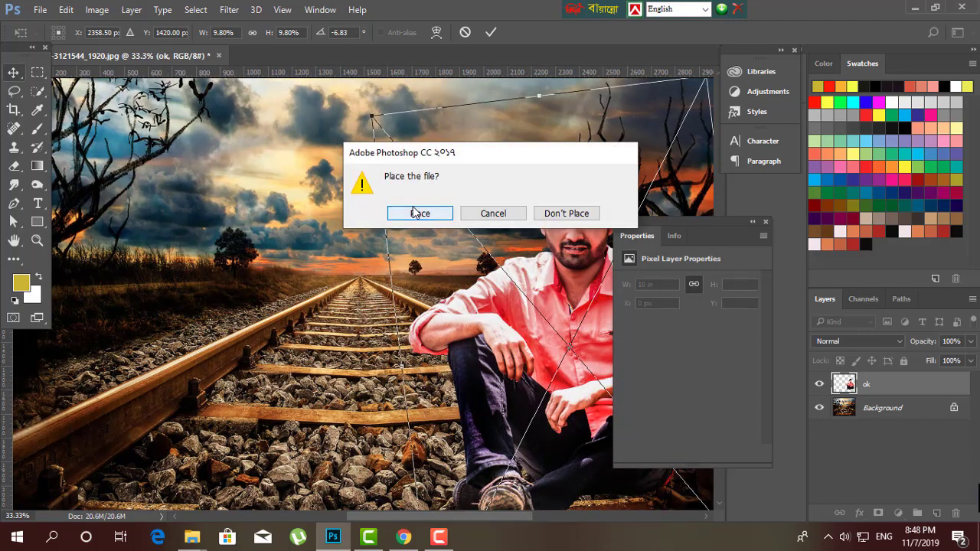
pyautogui.click(414, 212)
# Move the man slightly right and up, to about X 1726 px and Y 623 px.
pyautogui.hotkey('ctrl', '-')
pyautogui.hotkey('ctrl', '-')
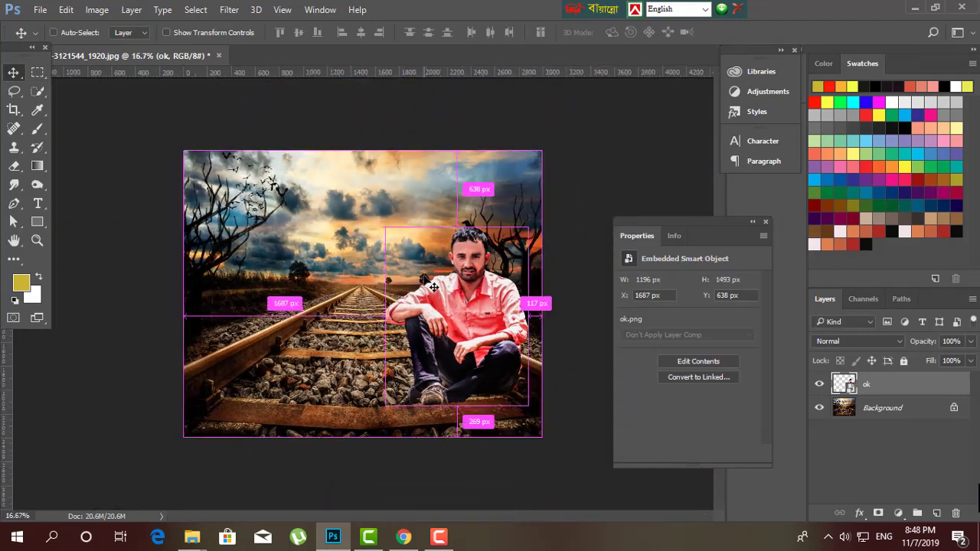
pyautogui.hotkey('ctrl', '+')
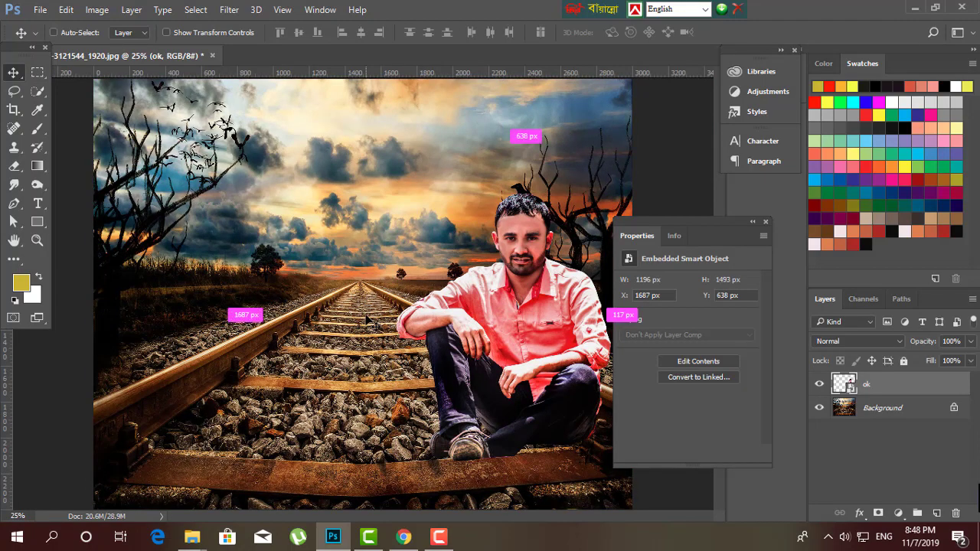
pyautogui.hotkey('ctrl', '+')
pyautogui.moveTo(412, 320); pyautogui.dragTo(195, 220)
pyautogui.moveTo(433, 271); pyautogui.dragTo(443, 268)
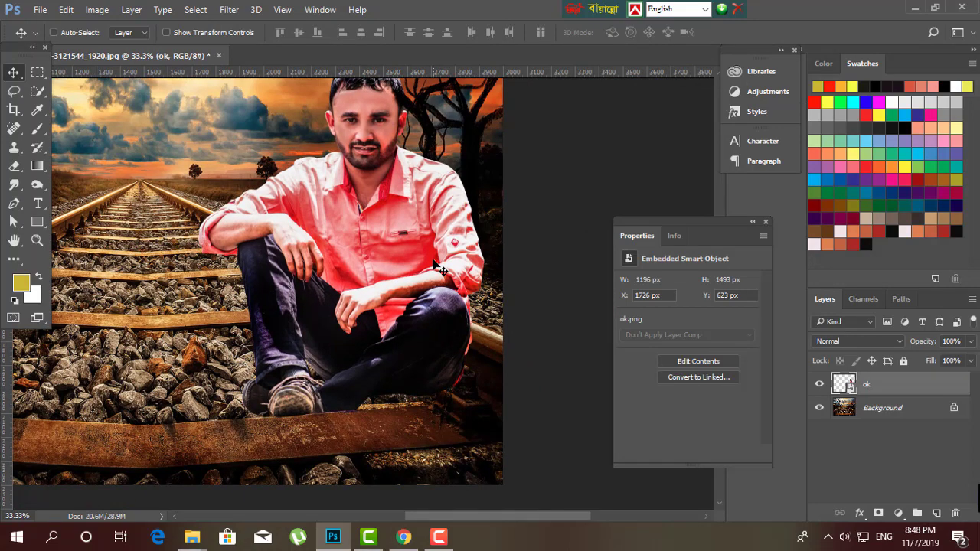
# Enlarge the man to 10.24%, shift him slightly down and commit the transform.
pyautogui.hotkey('ctrl', '-')
pyautogui.hotkey('ctrl', '-')
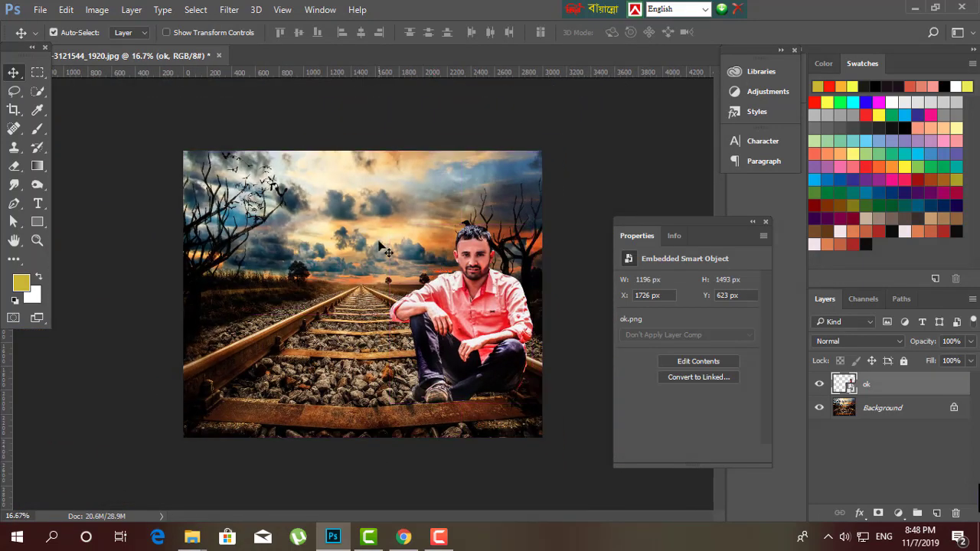
pyautogui.hotkey('ctrl', 't')
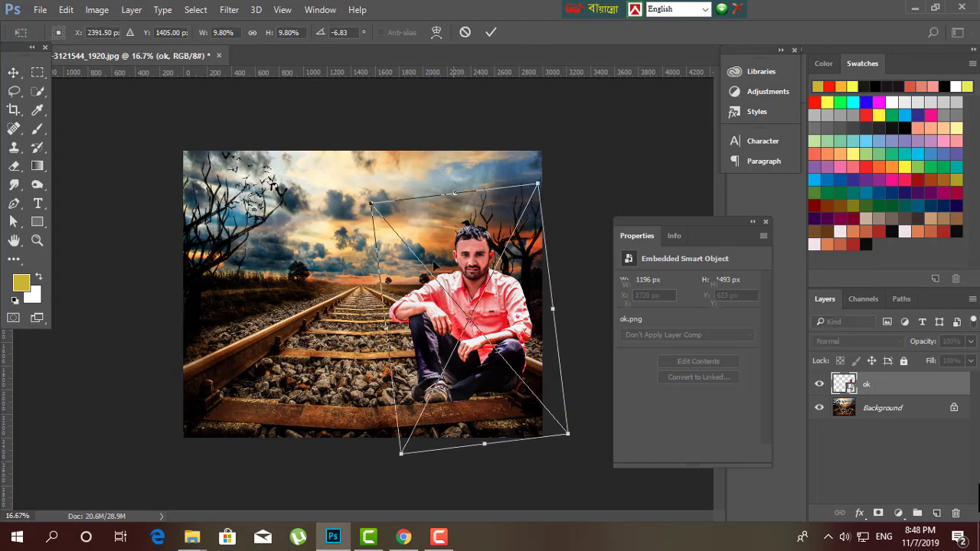
pyautogui.moveTo(370, 203); pyautogui.dragTo(362, 193)
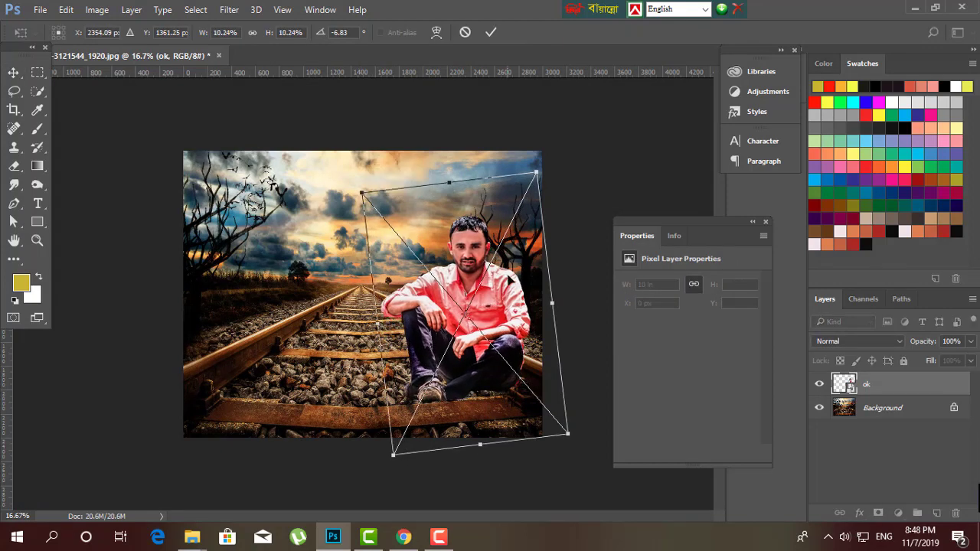
pyautogui.moveTo(504, 274); pyautogui.dragTo(507, 276)
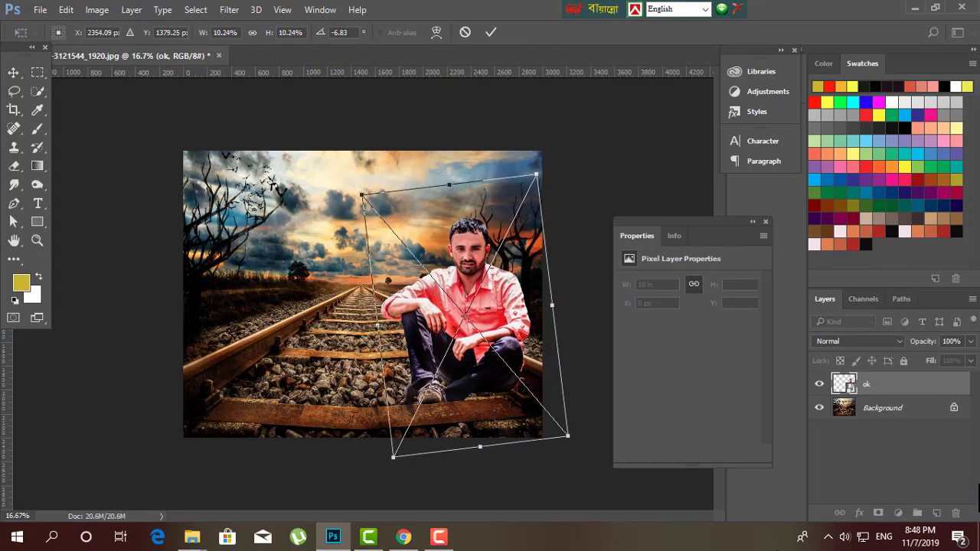
pyautogui.click(12, 90)
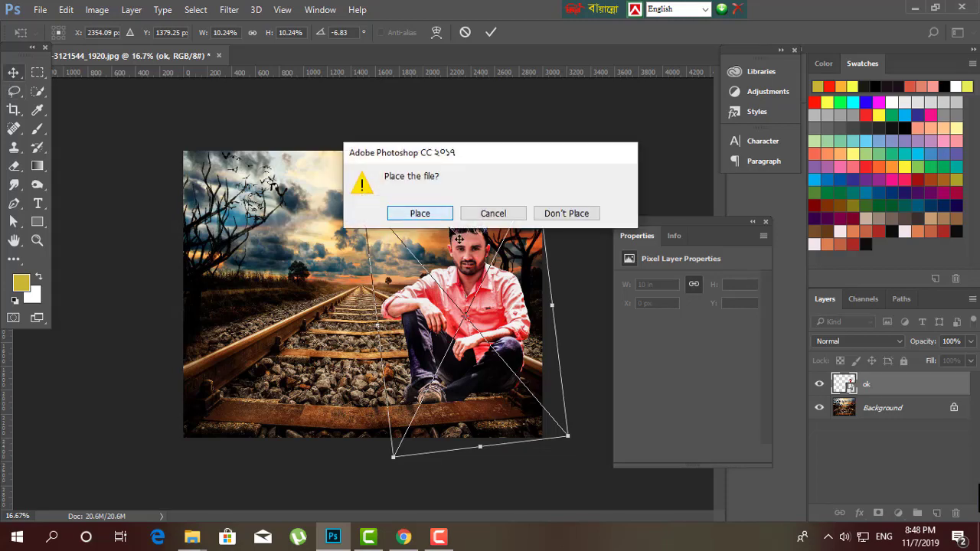
pyautogui.press('Return')
# Nudge the man to X 1646 px and Y 564 px so he sits on the front sleeper, and deselect his layer.
pyautogui.hotkey('ctrl', '+')
pyautogui.hotkey('ctrl', '+')
pyautogui.scroll(-2, 514, 330)
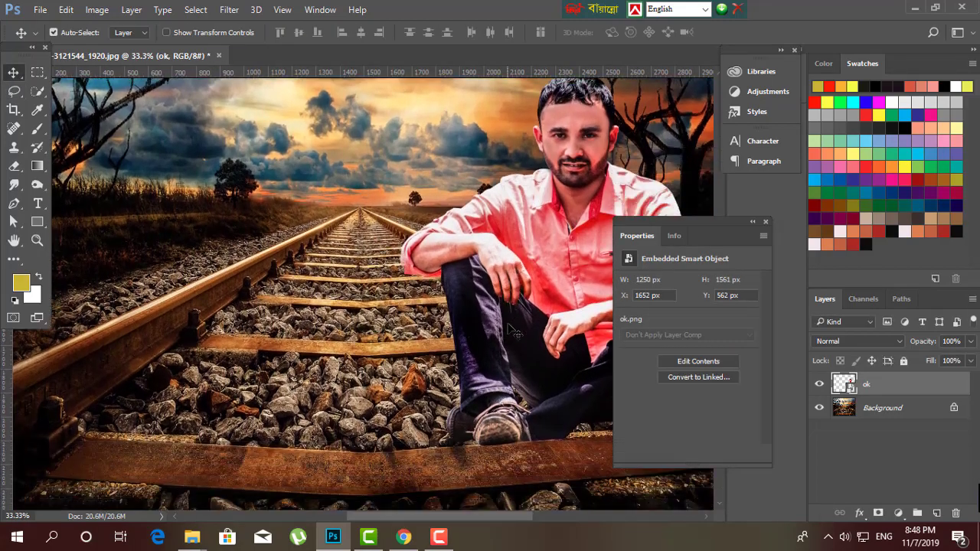
pyautogui.scroll(-2, 513, 328)
pyautogui.press('Left')
pyautogui.press('Left')
pyautogui.press('Left')
pyautogui.press('Left')
pyautogui.press('Left')
pyautogui.press('Left')
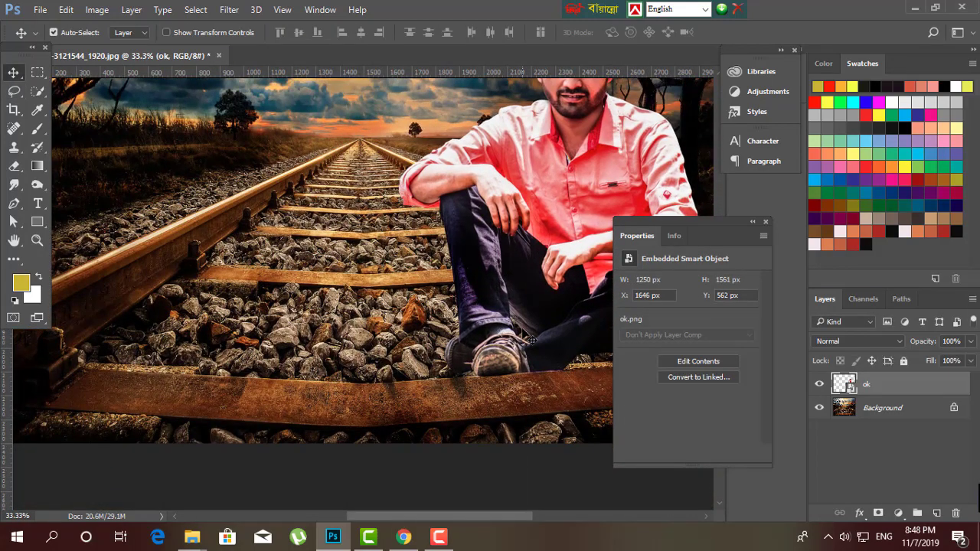
pyautogui.press('Down')
pyautogui.press('Down')
pyautogui.press('Down')
pyautogui.scroll(2, 531, 337)
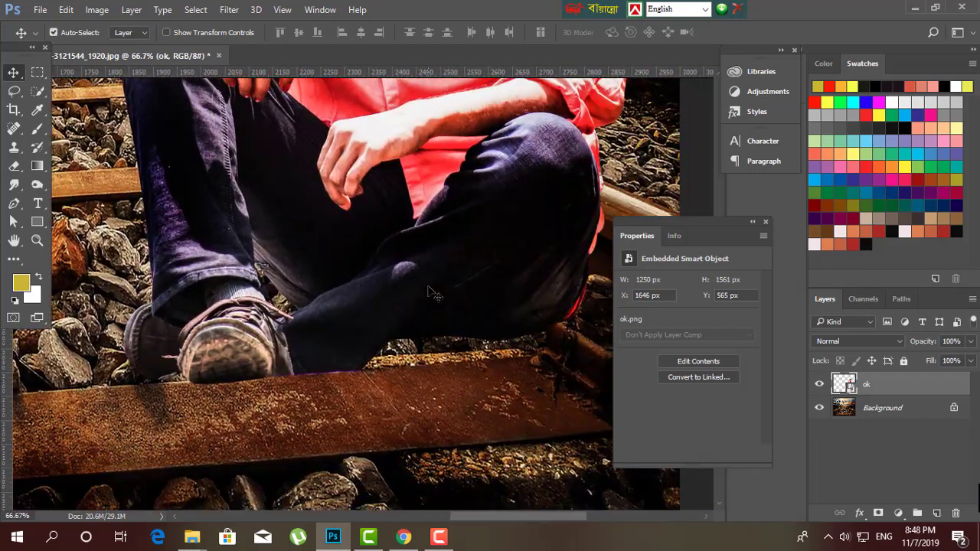
pyautogui.press('Up')
pyautogui.hotkey('ctrl', '-')
pyautogui.hotkey('ctrl', '-')
pyautogui.hotkey('ctrl', '-')
pyautogui.hotkey('ctrl', '-')
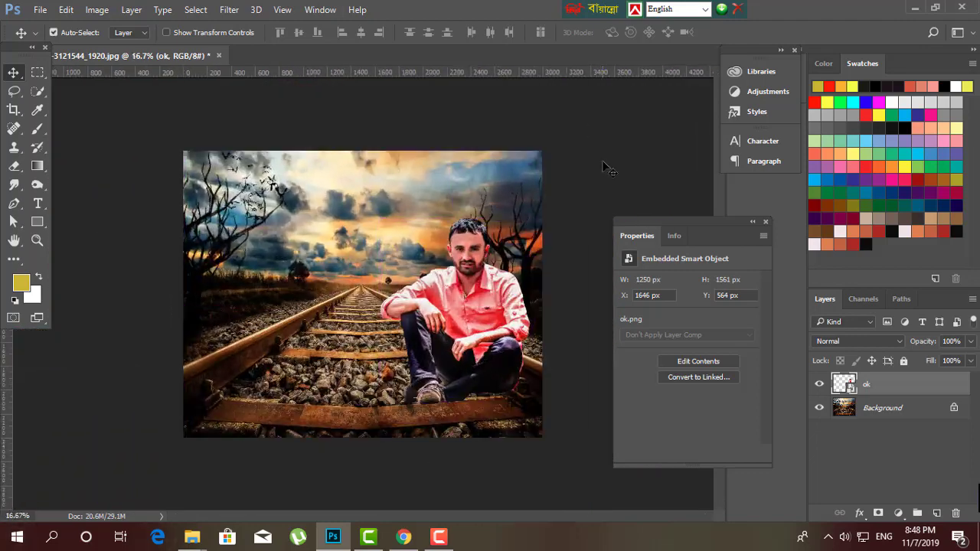
pyautogui.click(605, 162)
pyautogui.hotkey('ctrl', '+')
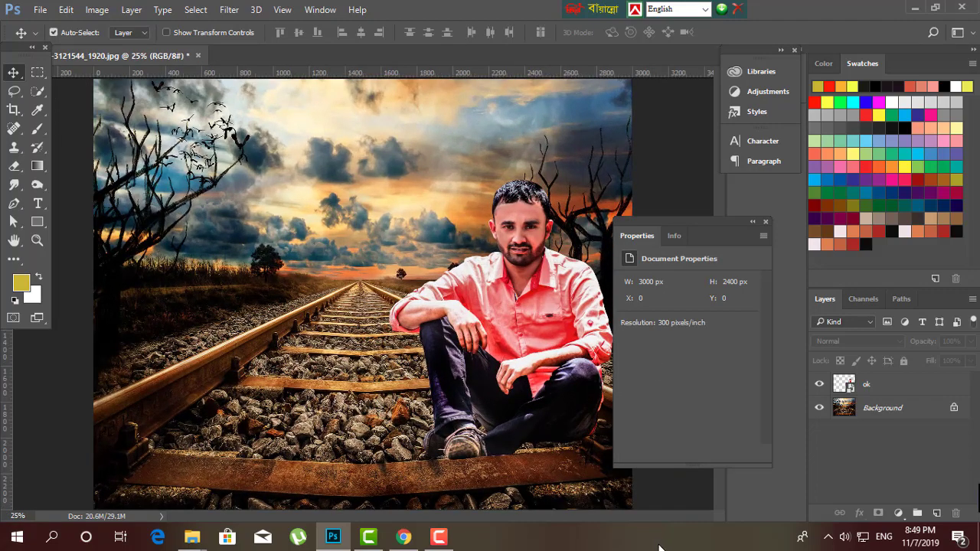
# Place the 5X7ft-LOVE-China-Speed-Train image from the FASHION LLP folder at 100% on the railway image and rasterize its layer.
pyautogui.click(911, 9)
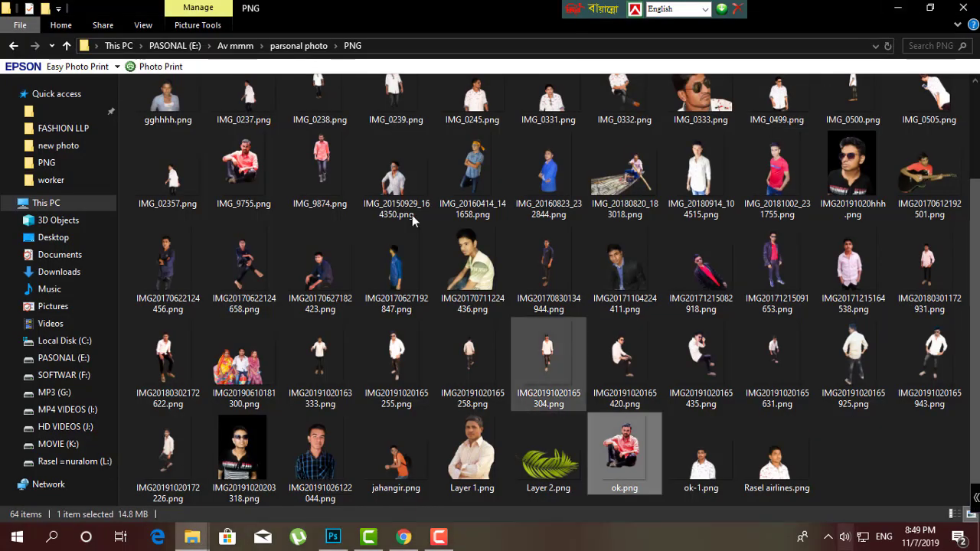
pyautogui.click(898, 7)
pyautogui.scroll(10, 490, 306)
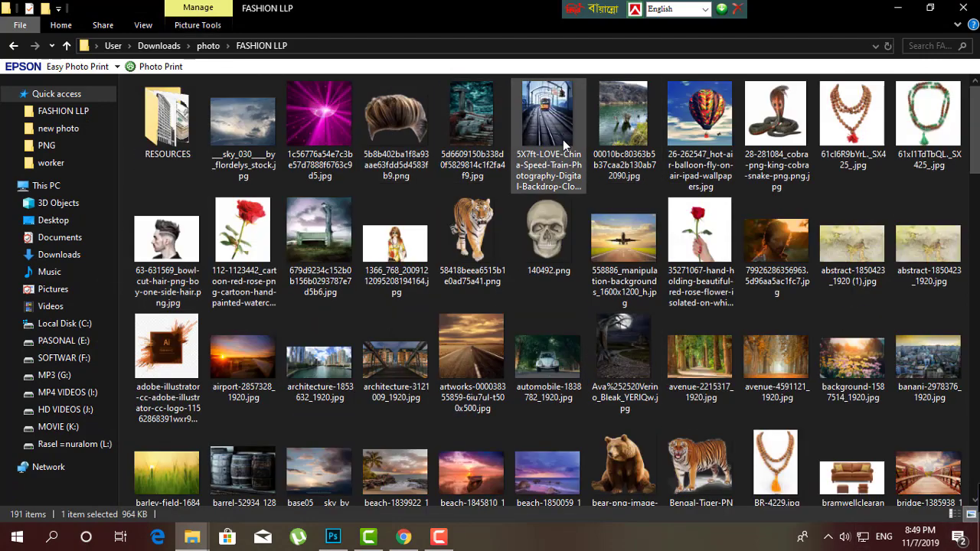
pyautogui.moveTo(549, 144); pyautogui.dragTo(371, 334)
pyautogui.hotkey('ctrl', '+')
pyautogui.hotkey('ctrl', '+')
pyautogui.hotkey('ctrl', '+')
pyautogui.hotkey('ctrl', '+')
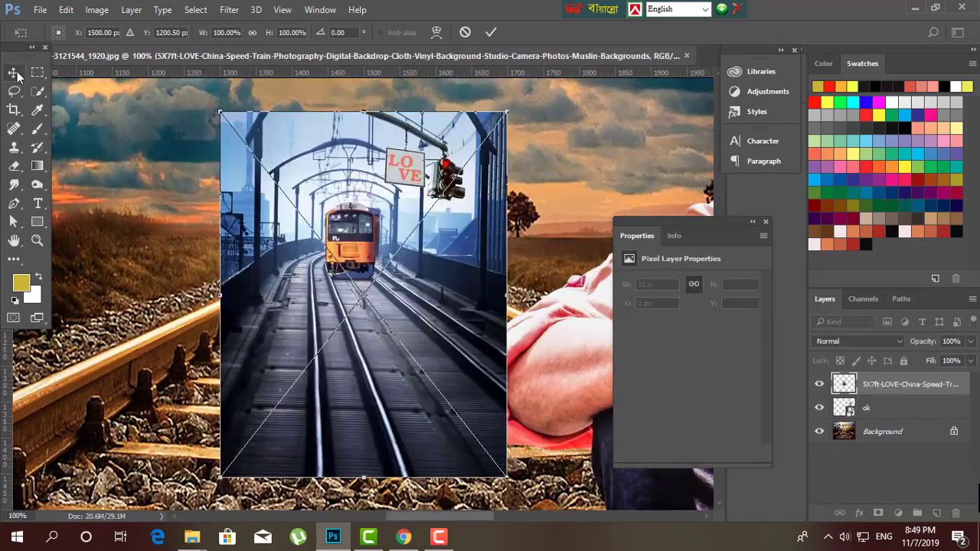
pyautogui.click(17, 73)
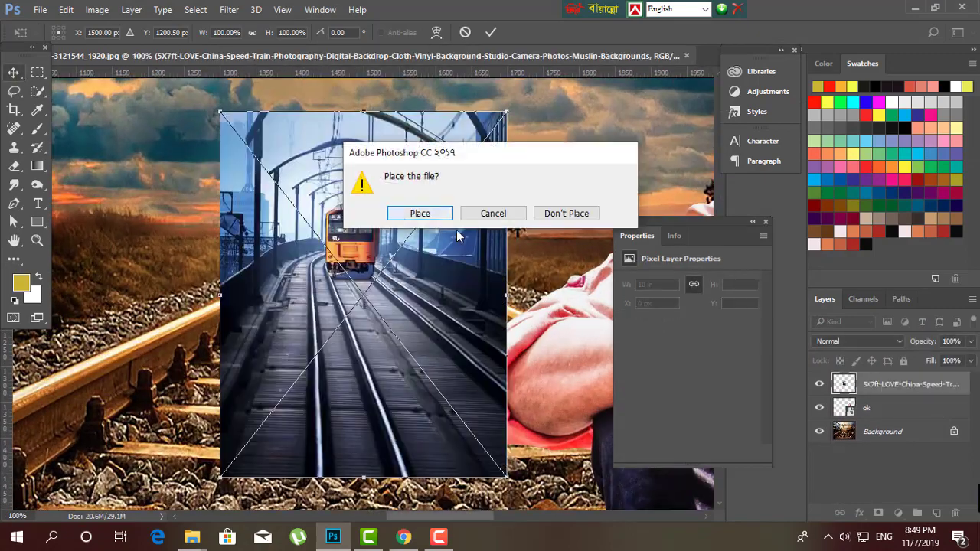
pyautogui.click(419, 214)
pyautogui.rightClick(883, 382)
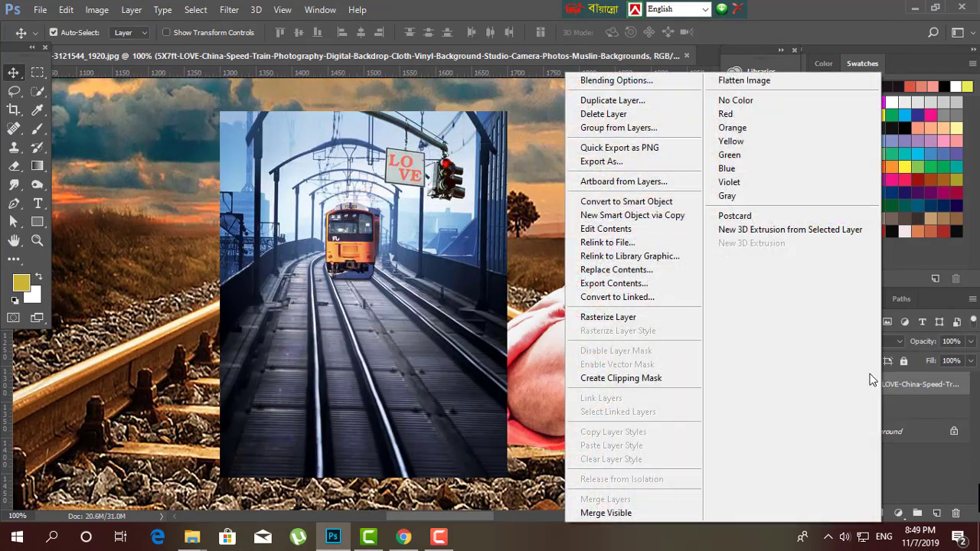
pyautogui.click(611, 316)
# Select the orange train with the Quick Selection tool, refining the roof and lower edges with a size 9 brush.
pyautogui.hotkey('ctrl', '-')
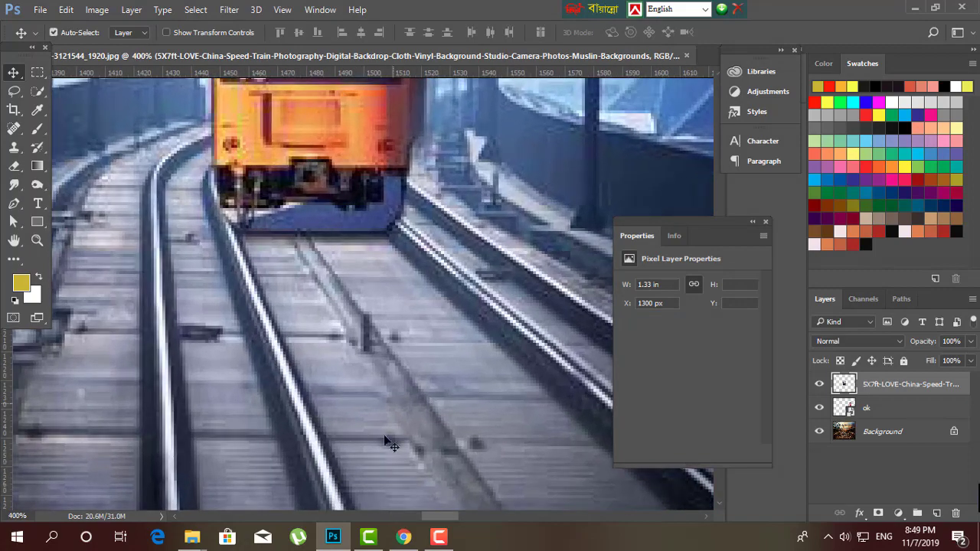
pyautogui.hotkey('ctrl', '+')
pyautogui.hotkey('ctrl', '-')
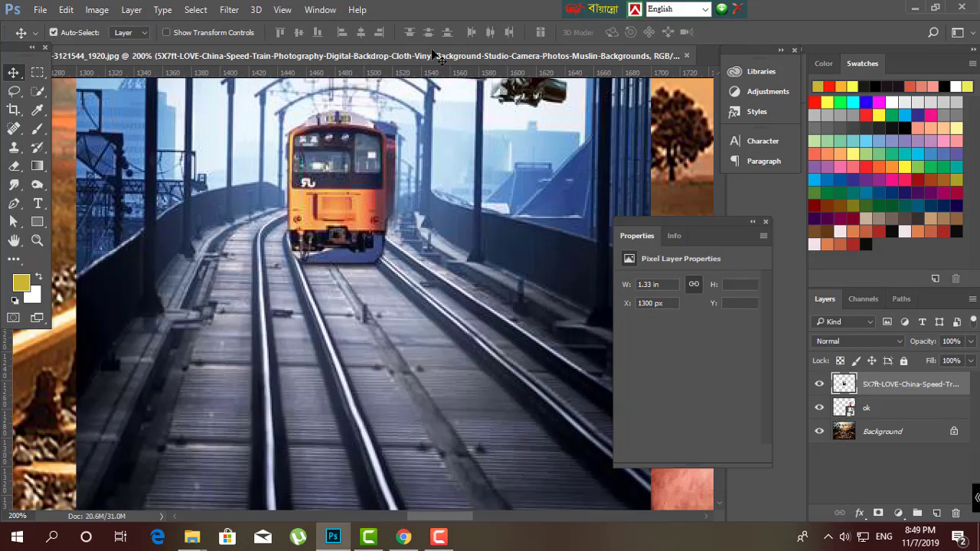
pyautogui.click(37, 90)
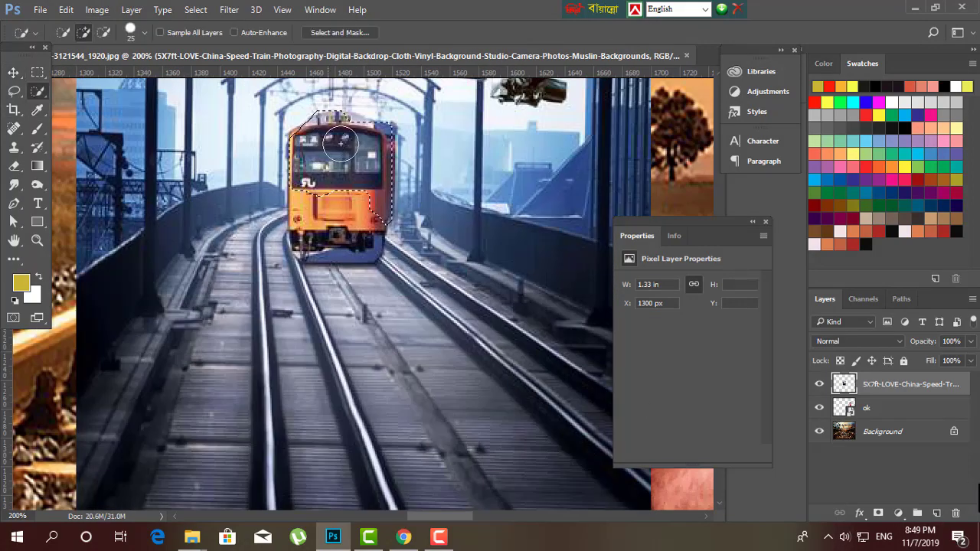
pyautogui.click(303, 246)
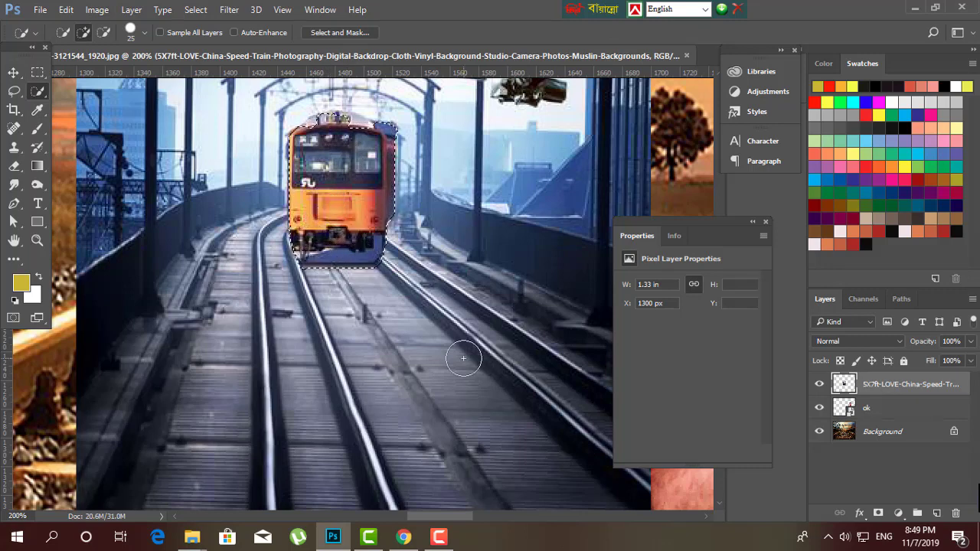
pyautogui.press('[')
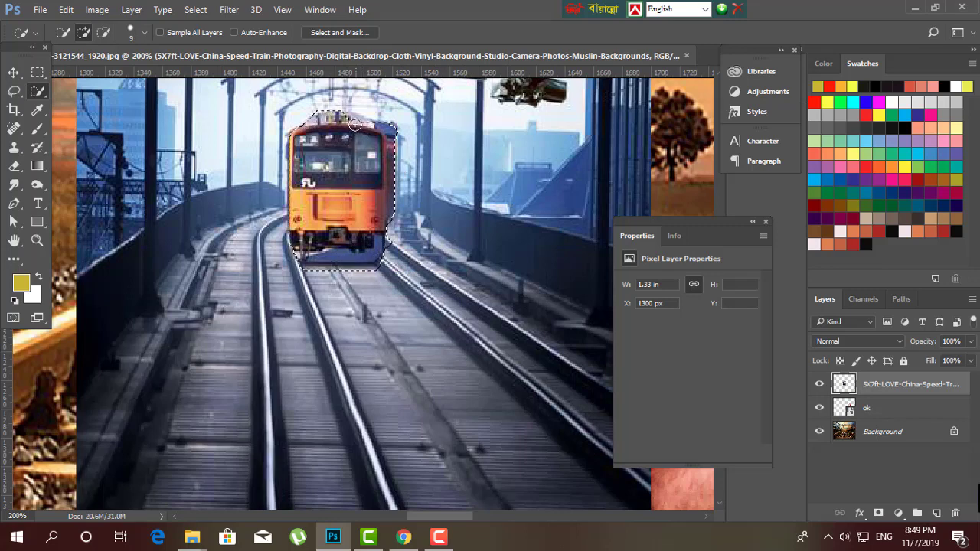
pyautogui.click(354, 124)
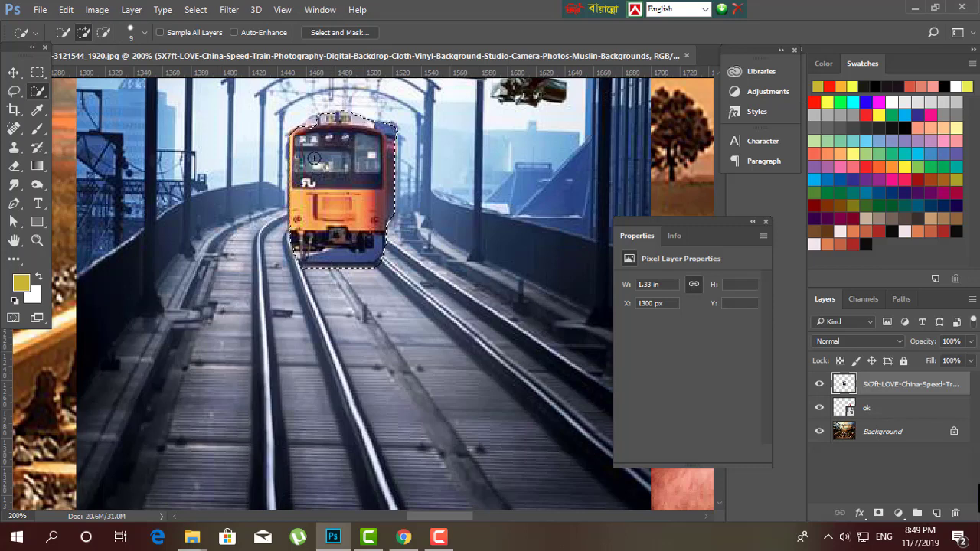
pyautogui.moveTo(309, 133); pyautogui.dragTo(391, 192)
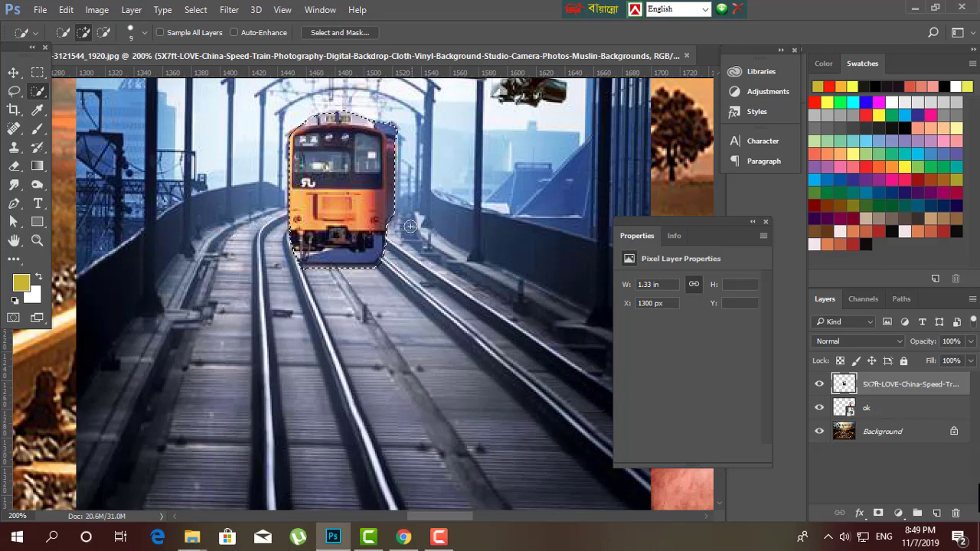
pyautogui.press('alt')
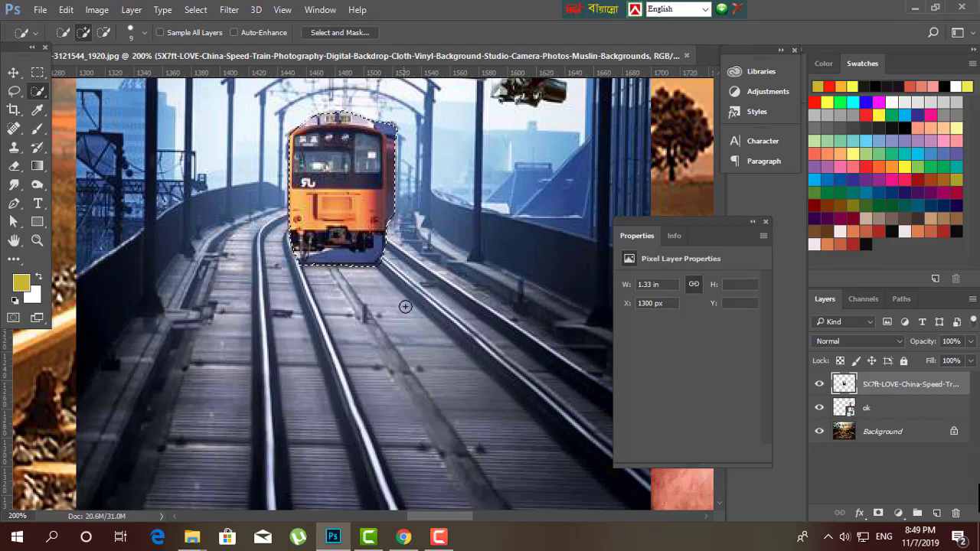
# Copy the selected train to a new layer and delete the original train photo layer.
pyautogui.hotkey('ctrl', 'j')
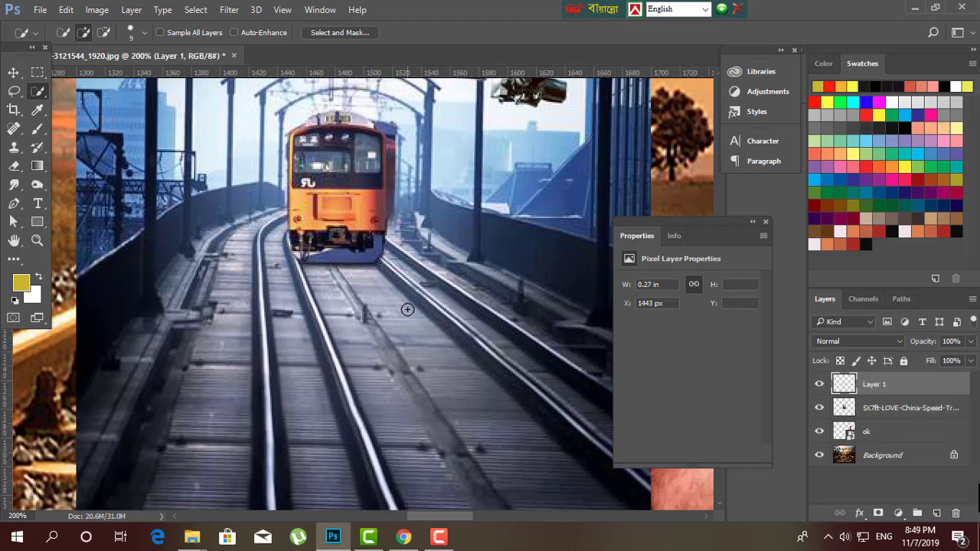
pyautogui.click(911, 408)
pyautogui.press('Delete')
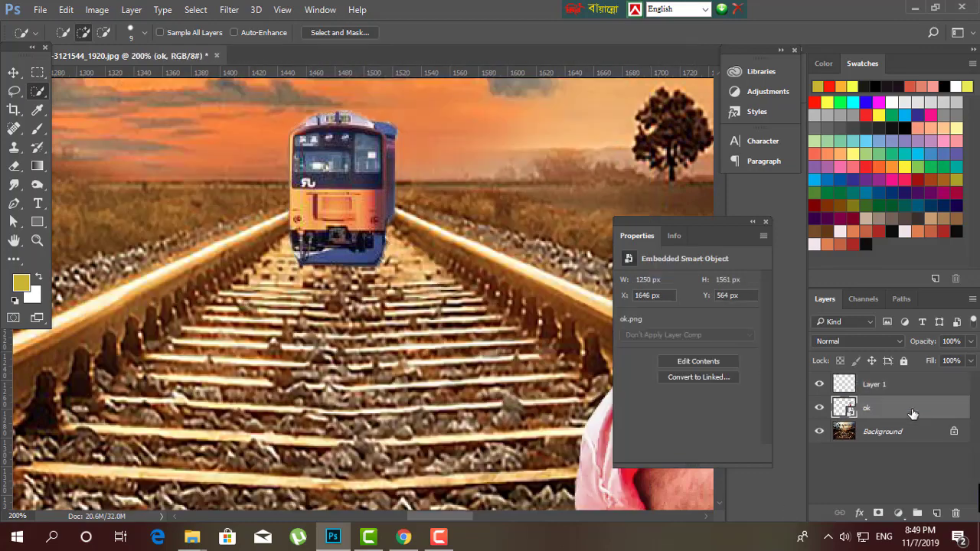
# Move the train onto the far end of the tracks, scale it to about 130%, and centre it at X 1495.50 px, Y 1087.00 px.
pyautogui.click(13, 72)
pyautogui.hotkey('ctrl', '-')
pyautogui.hotkey('ctrl', '-')
pyautogui.hotkey('ctrl', '-')
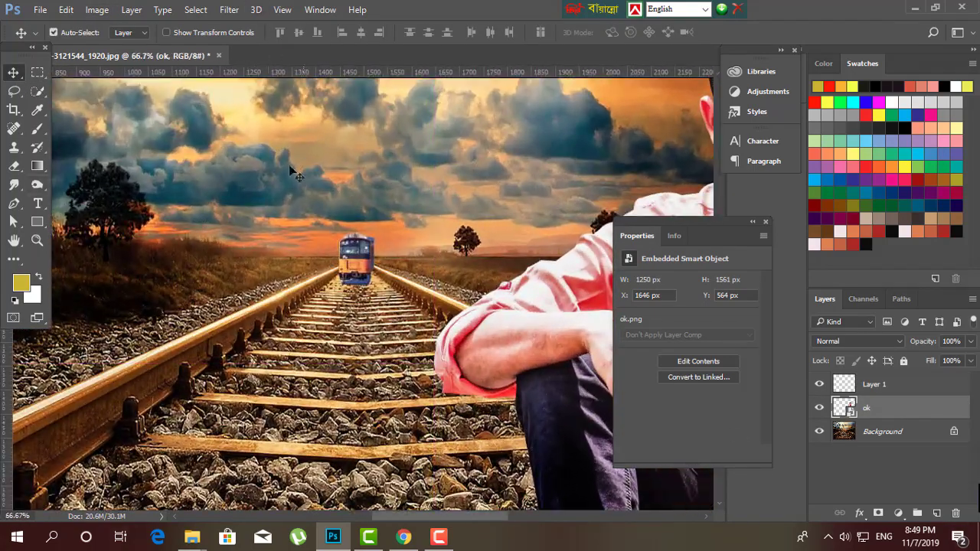
pyautogui.moveTo(369, 280); pyautogui.dragTo(389, 274)
pyautogui.hotkey('ctrl', 't')
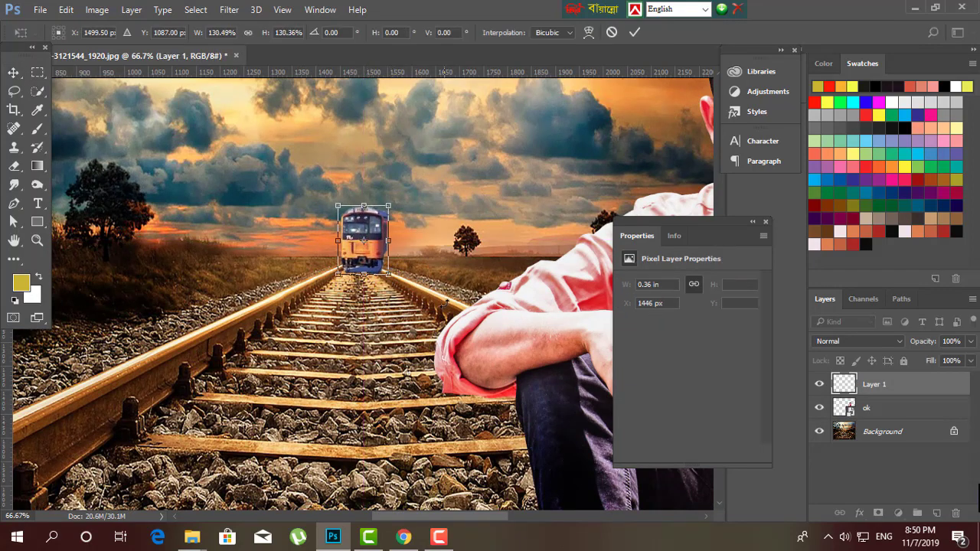
pyautogui.moveTo(364, 243); pyautogui.dragTo(363, 243)
pyautogui.click(14, 72)
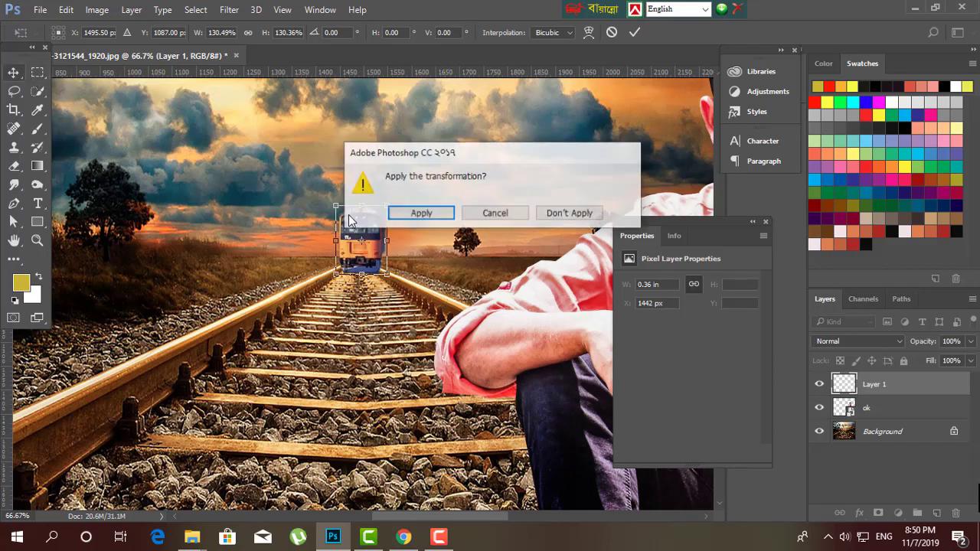
pyautogui.click(420, 218)
# Enlarge the train by about 135% and raise it so its centre sits at X 1495.50 px, Y 1066.50 px.
pyautogui.hotkey('ctrl', '-')
pyautogui.hotkey('ctrl', '-')
pyautogui.hotkey('ctrl', '-')
pyautogui.hotkey('ctrl', '-')
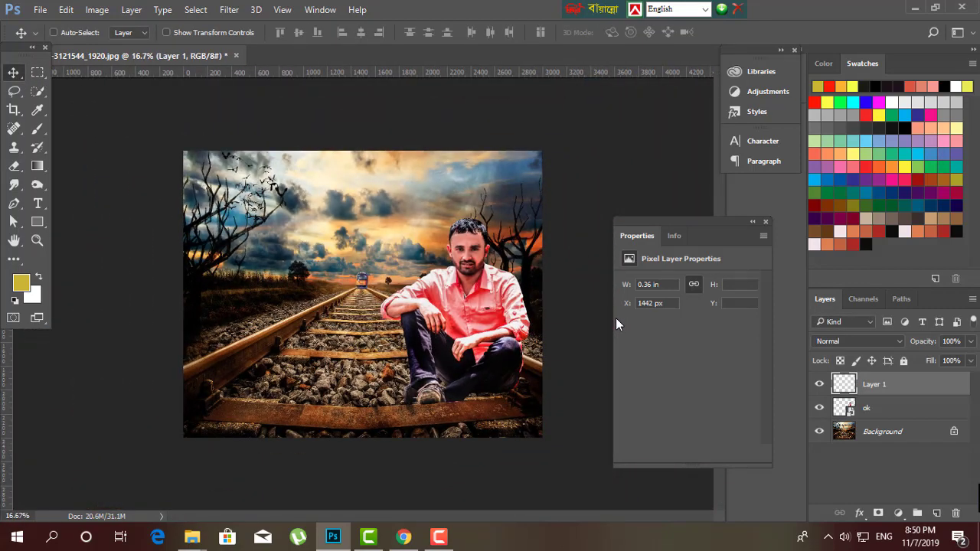
pyautogui.hotkey('ctrl', '+')
pyautogui.hotkey('ctrl', '+')
pyautogui.hotkey('ctrl', '+')
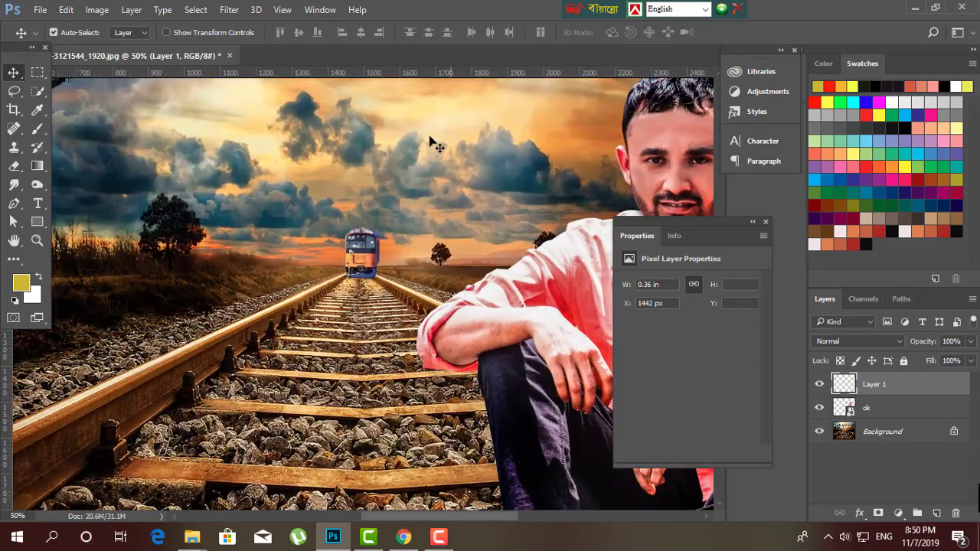
pyautogui.hotkey('ctrl', 't')
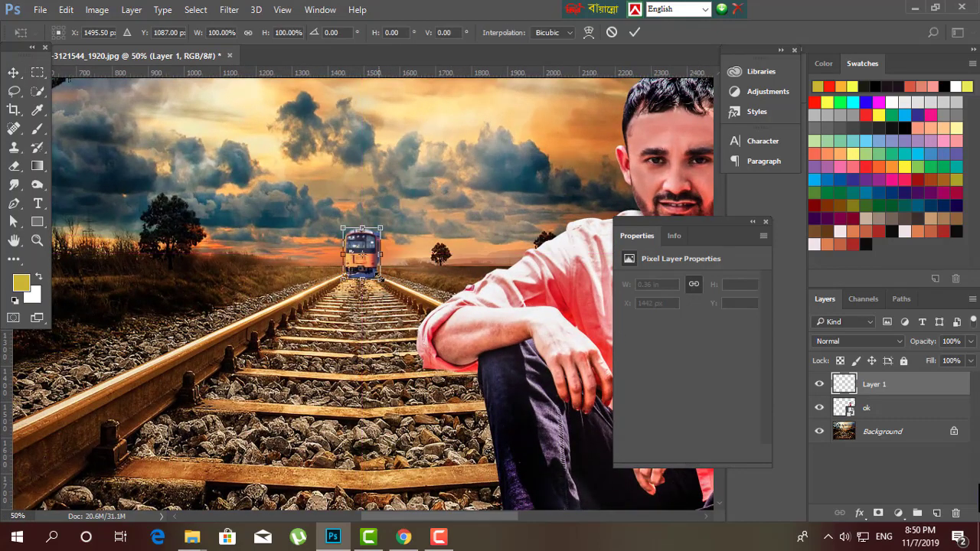
pyautogui.moveTo(381, 277); pyautogui.dragTo(388, 288)
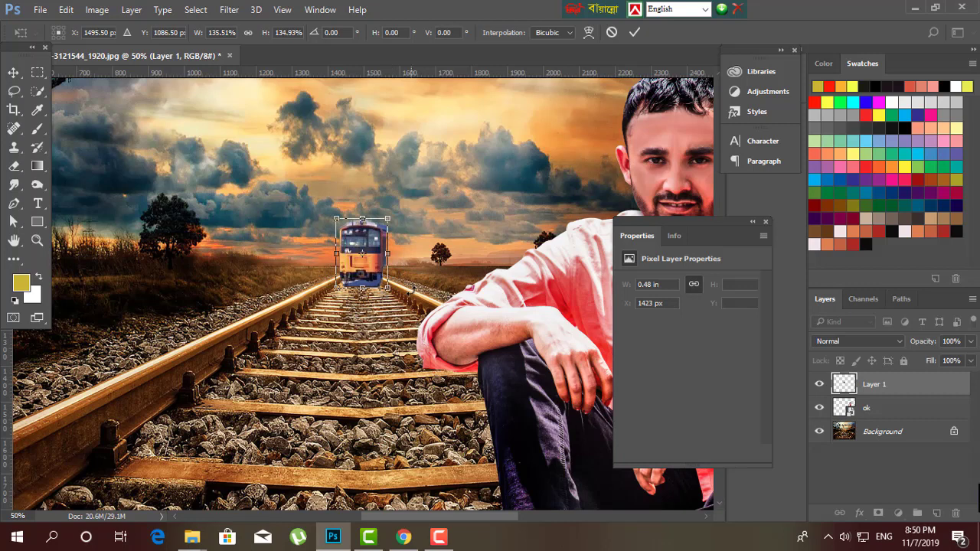
pyautogui.moveTo(363, 252); pyautogui.dragTo(363, 243)
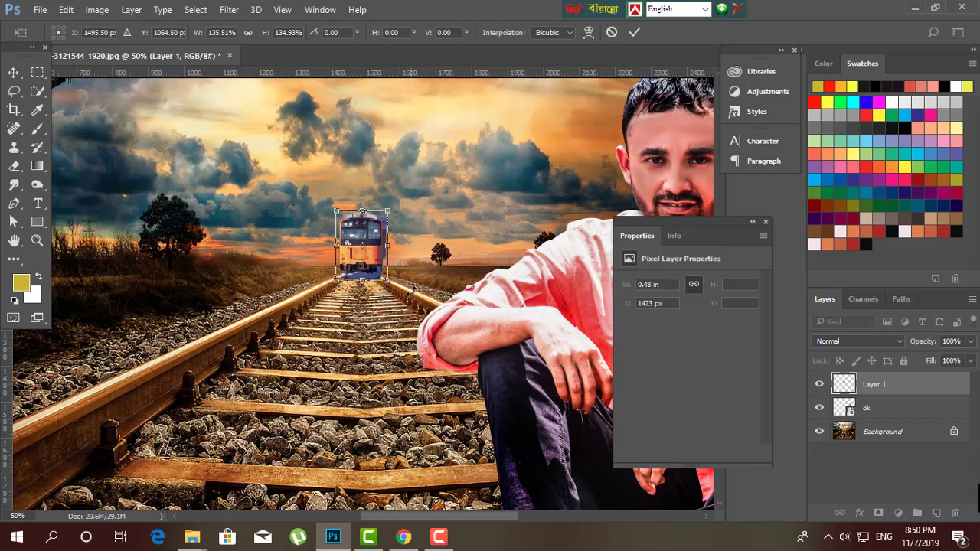
pyautogui.press('Down')
pyautogui.click(13, 72)
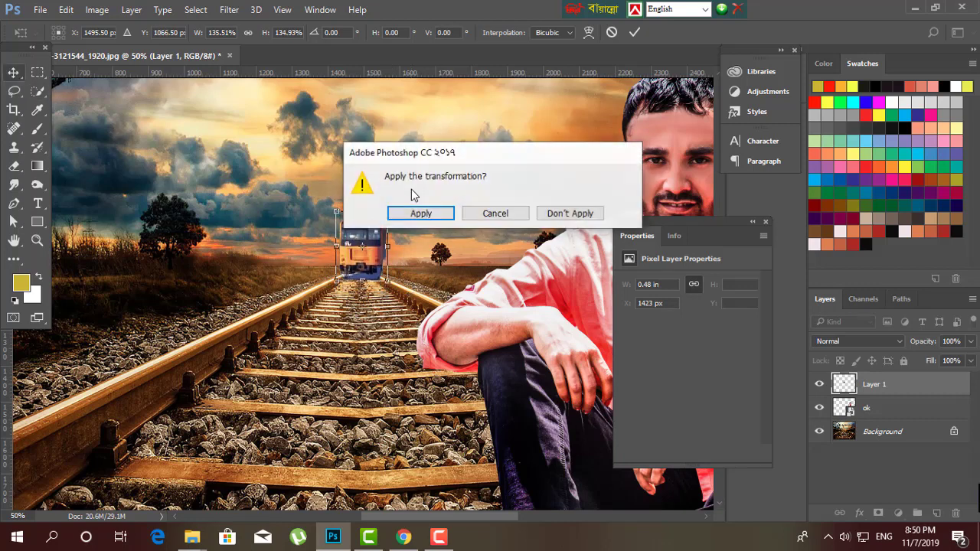
pyautogui.click(419, 213)
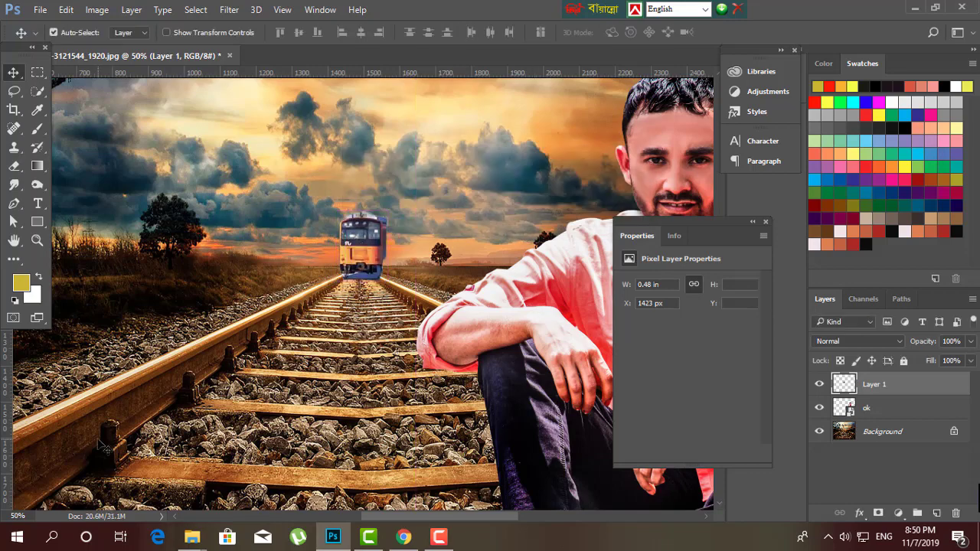
# Apply the Camera Raw Filter to the train with Temperature +24, Clarity +26 and slightly increased Contrast.
pyautogui.hotkey('ctrl', '-')
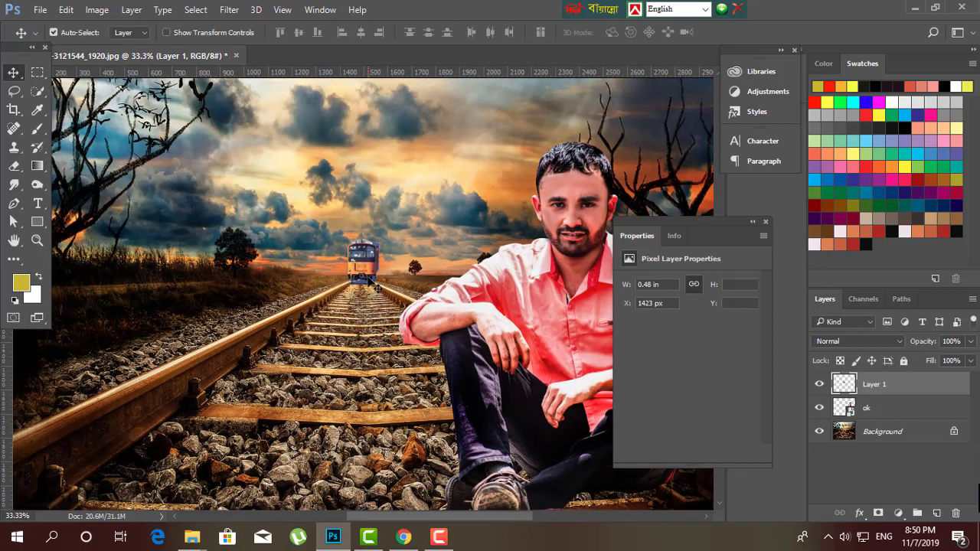
pyautogui.hotkey('ctrl', '-')
pyautogui.hotkey('ctrl', '-')
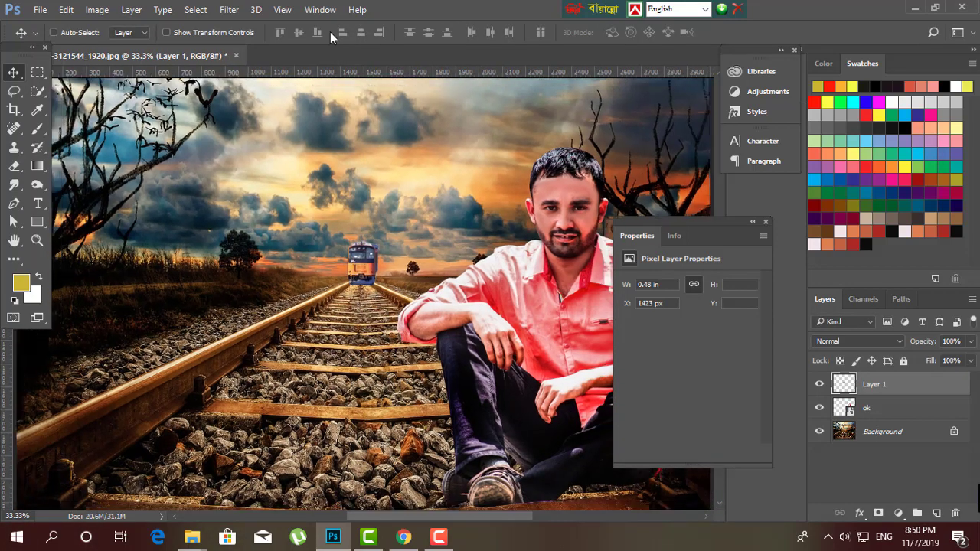
pyautogui.hotkey('ctrl', '+')
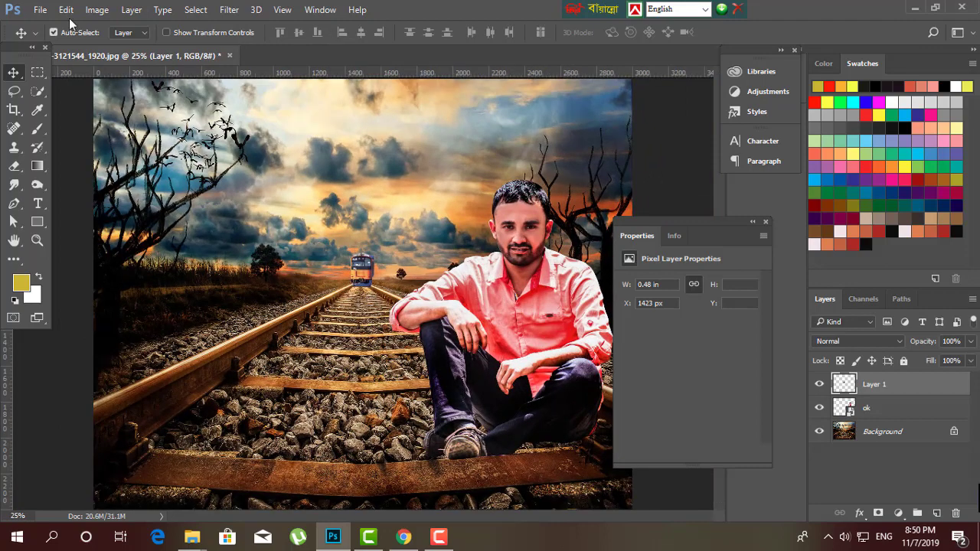
pyautogui.click(232, 10)
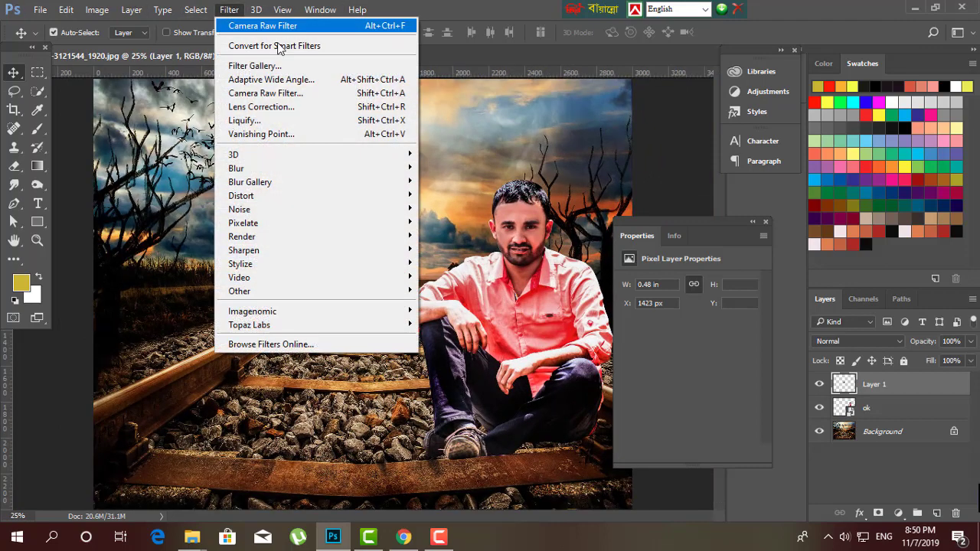
pyautogui.click(281, 92)
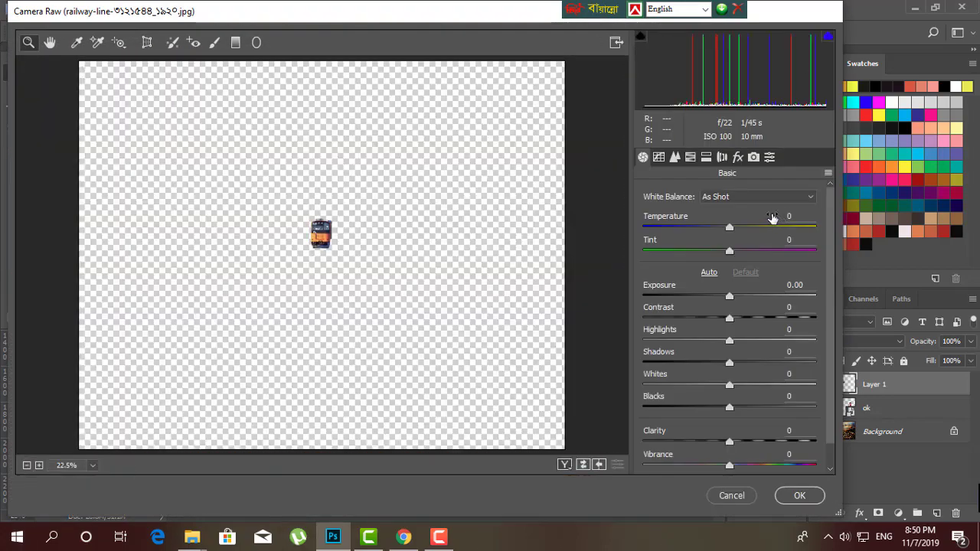
pyautogui.moveTo(731, 234); pyautogui.dragTo(751, 228)
pyautogui.moveTo(729, 441); pyautogui.dragTo(752, 441)
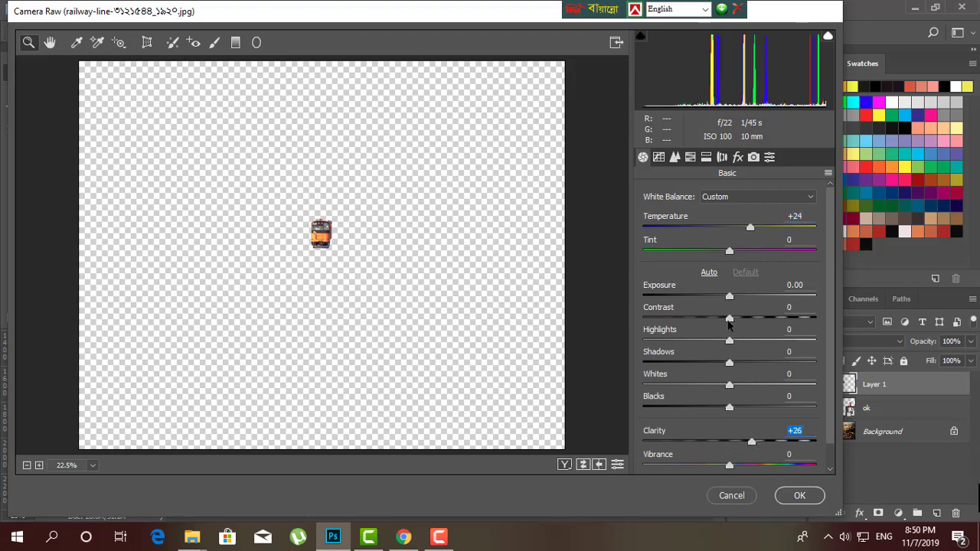
pyautogui.moveTo(729, 323); pyautogui.dragTo(740, 319)
pyautogui.click(798, 495)
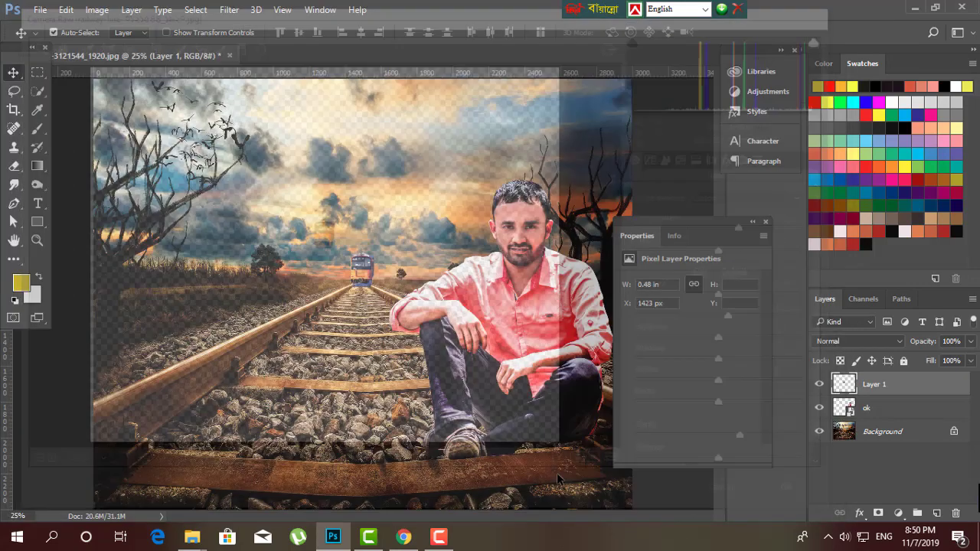
# Deselect the train layer and place the orange glow 93a4fc8f9bda39a133f819e6e5186ff9.jpg from the Light Photo folder at 56.25% on the railway image.
pyautogui.hotkey('ctrl', '-')
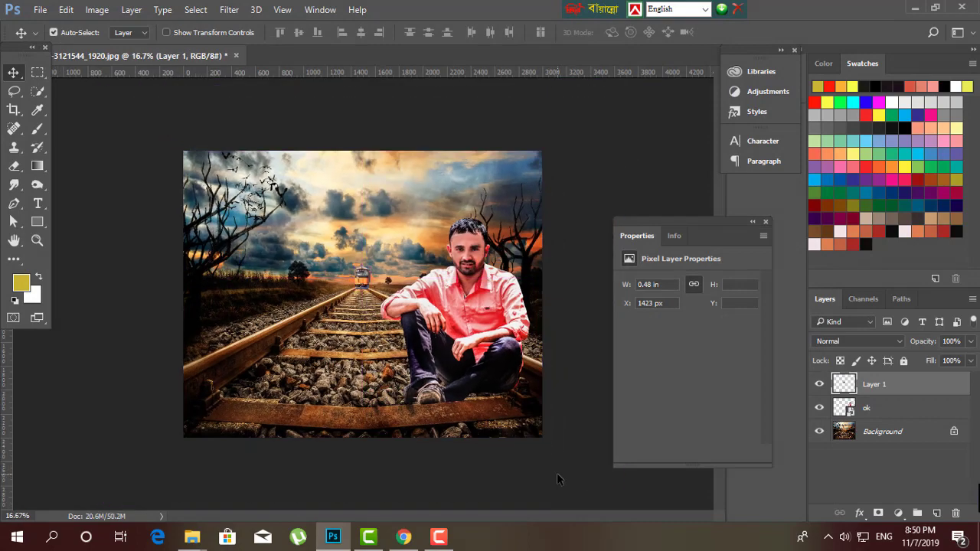
pyautogui.hotkey('ctrl', '+')
pyautogui.hotkey('ctrl', '-')
pyautogui.hotkey('ctrl', '+')
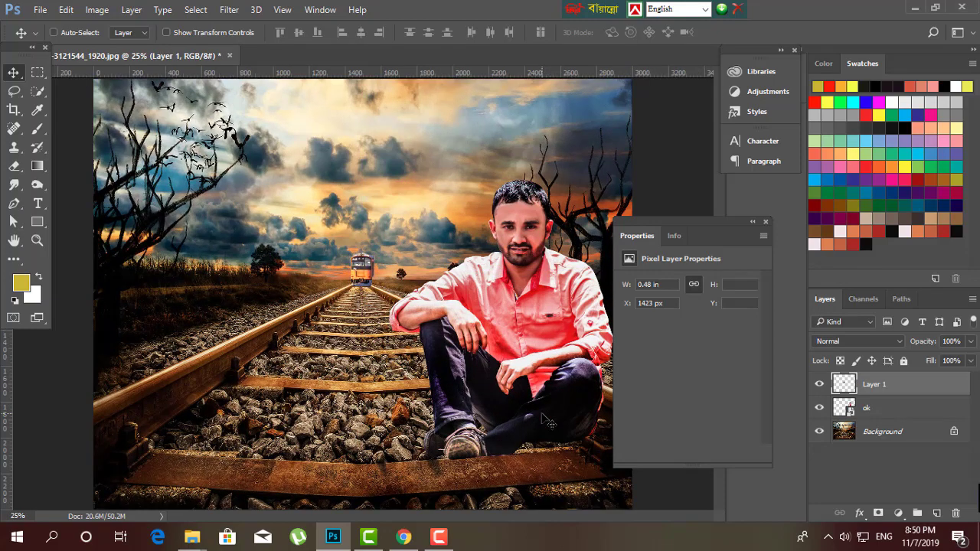
pyautogui.hotkey('ctrl', '-')
pyautogui.click(616, 147)
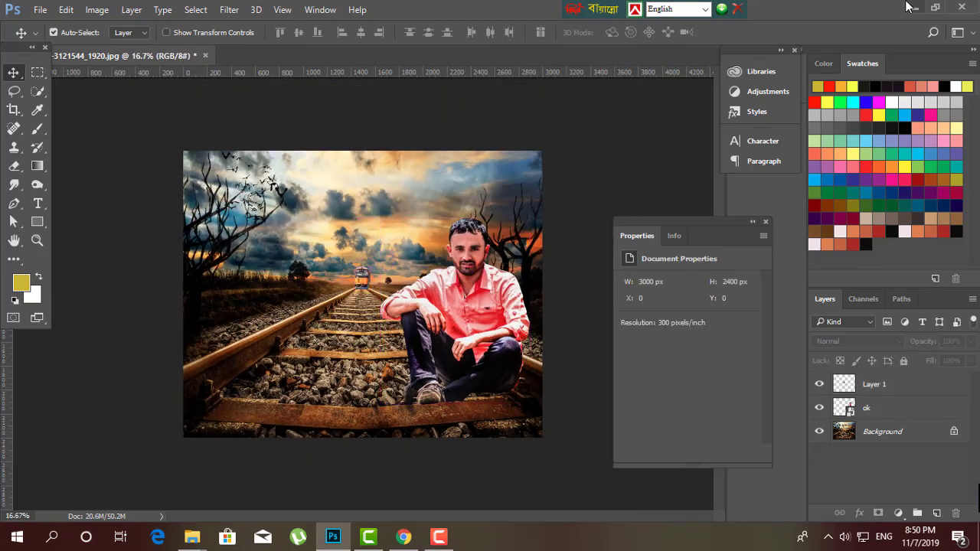
pyautogui.click(913, 9)
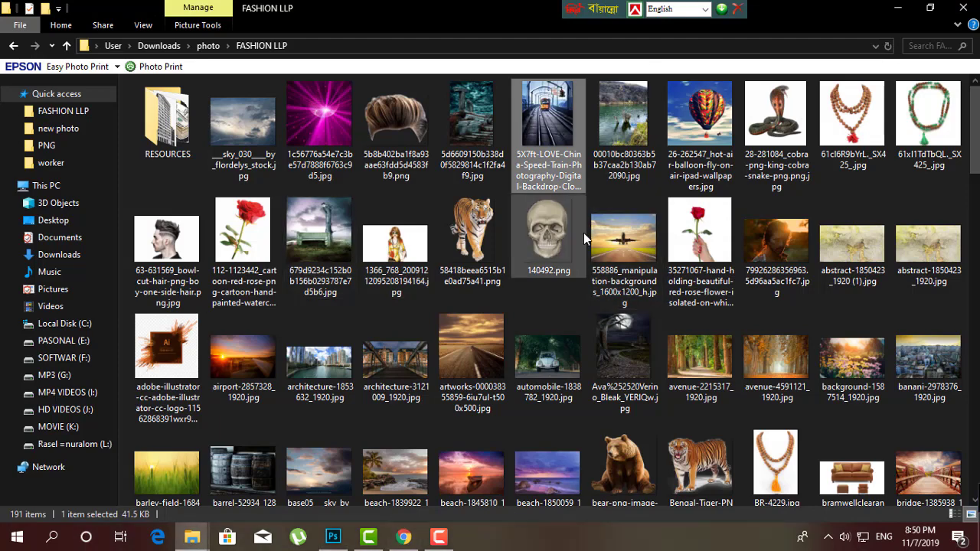
pyautogui.click(13, 45)
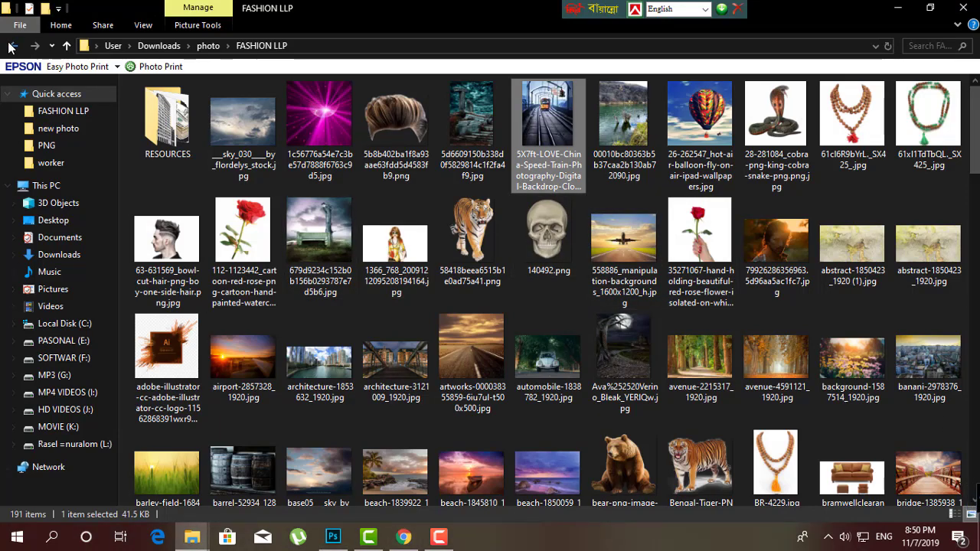
pyautogui.doubleClick(548, 121)
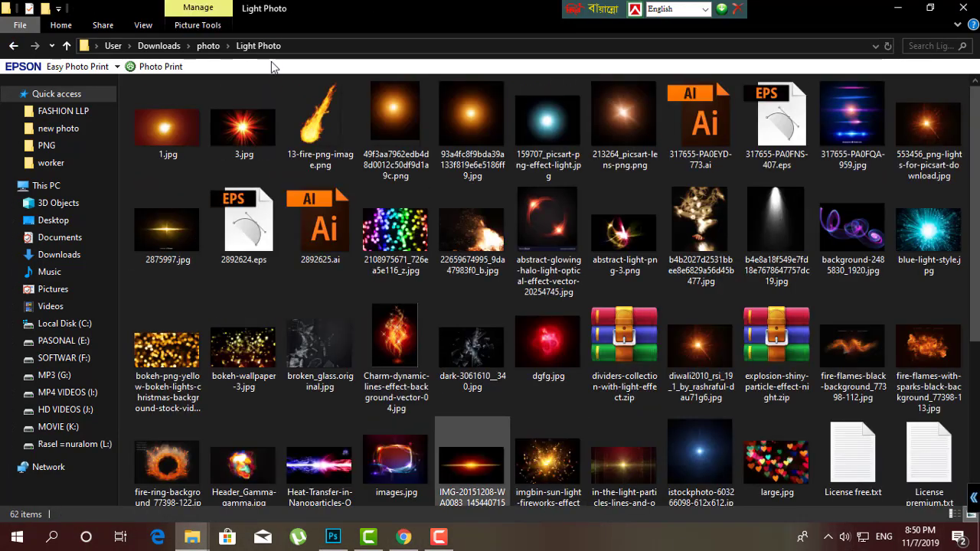
pyautogui.moveTo(473, 107); pyautogui.dragTo(376, 277)
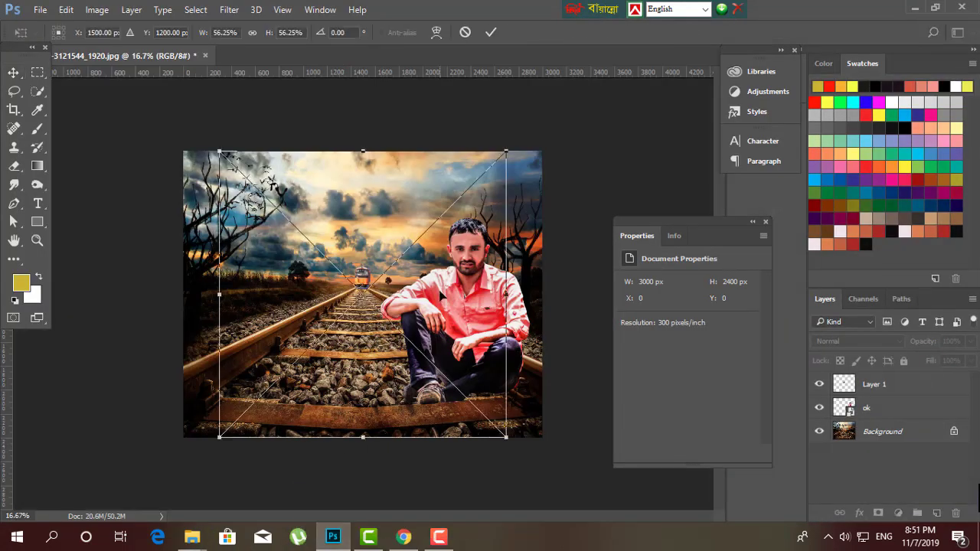
pyautogui.click(13, 73)
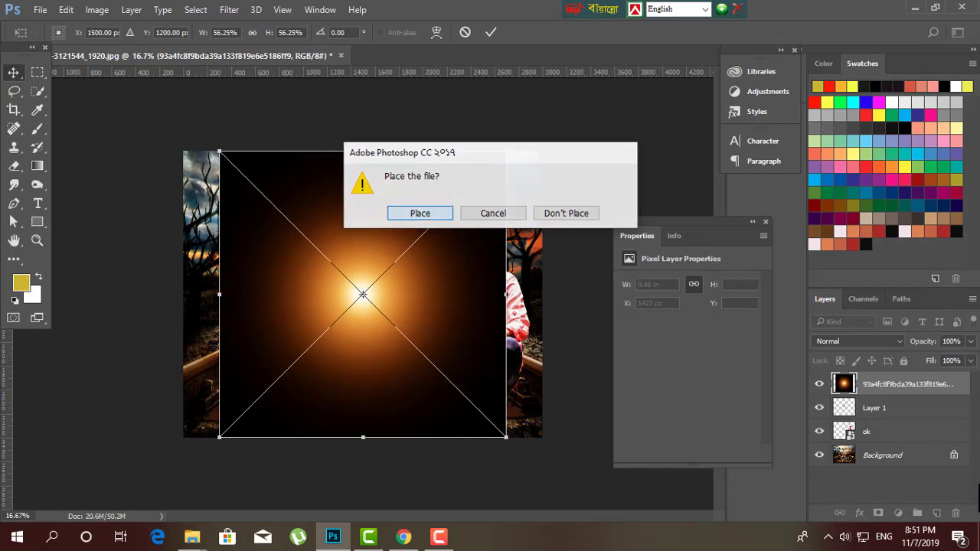
pyautogui.click(421, 214)
# Set the glow layer's blend mode to Screen, comparing it with the neighbouring Lighten mode.
pyautogui.click(869, 342)
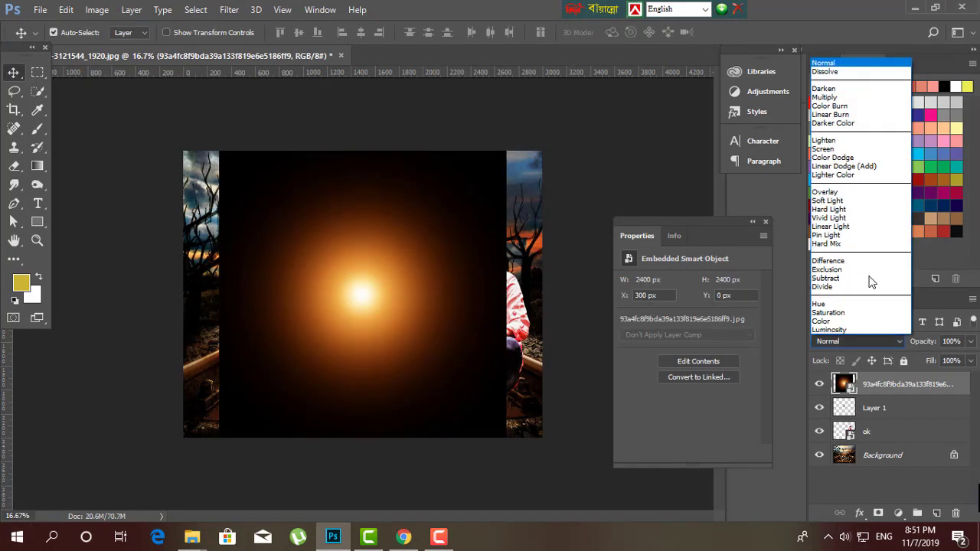
pyautogui.click(833, 144)
pyautogui.press('Down')
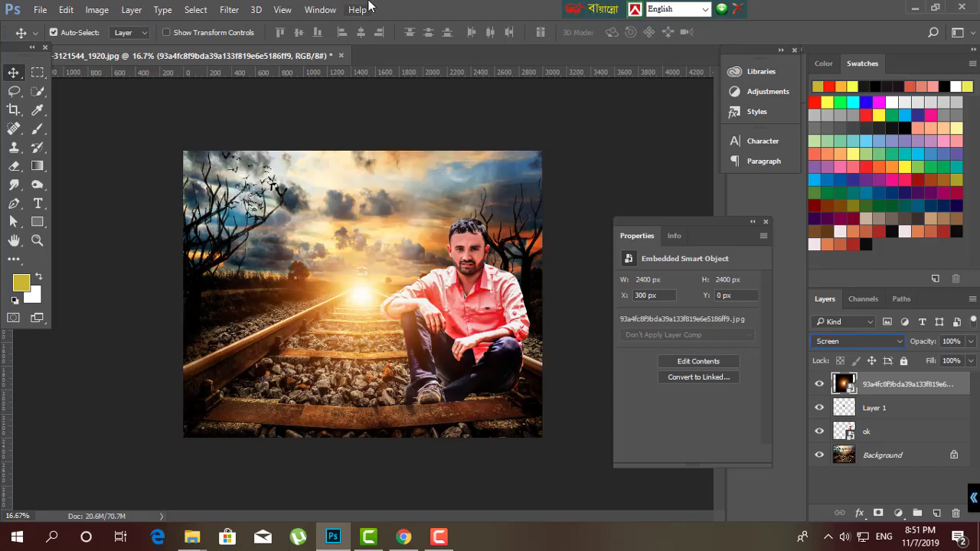
pyautogui.press('Up')
pyautogui.press('Down')
# Move the glow into the sky beside the man's head, at X 744 px and Y -636 px.
pyautogui.moveTo(372, 281); pyautogui.dragTo(428, 199)
pyautogui.scroll(2, 467, 216)
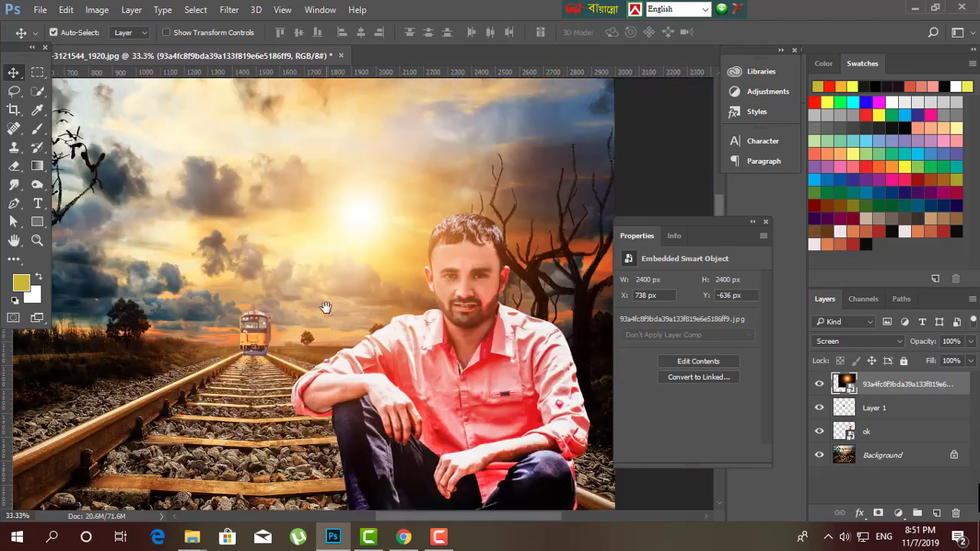
pyautogui.moveTo(326, 308); pyautogui.dragTo(265, 333)
pyautogui.moveTo(323, 247)
pyautogui.mouseDown()
pyautogui.moveTo(338, 243)
pyautogui.moveTo(323, 247)
pyautogui.mouseUp()
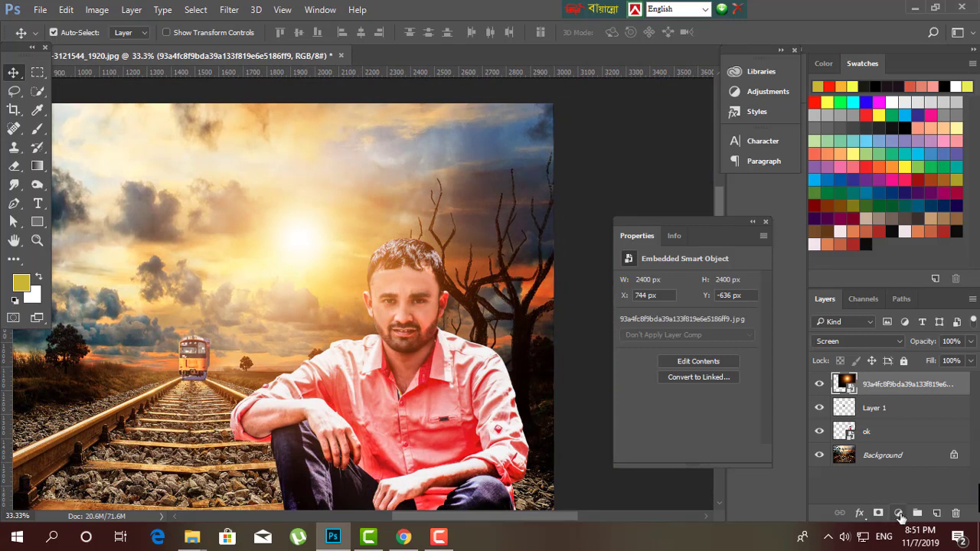
# Add a Hue/Saturation adjustment clipped to the glow layer with Hue -6 and Saturation +61, and deselect the layer.
pyautogui.click(899, 513)
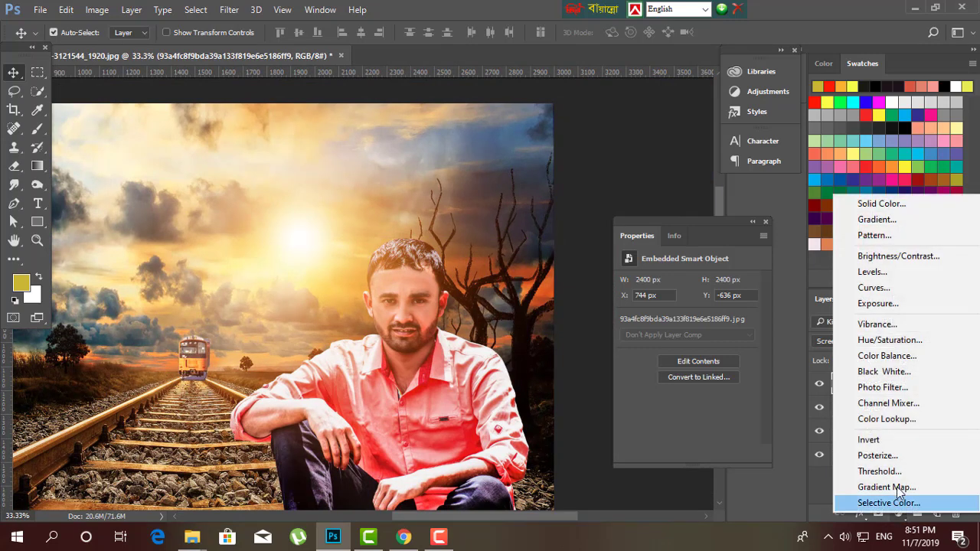
pyautogui.click(894, 341)
pyautogui.click(662, 455)
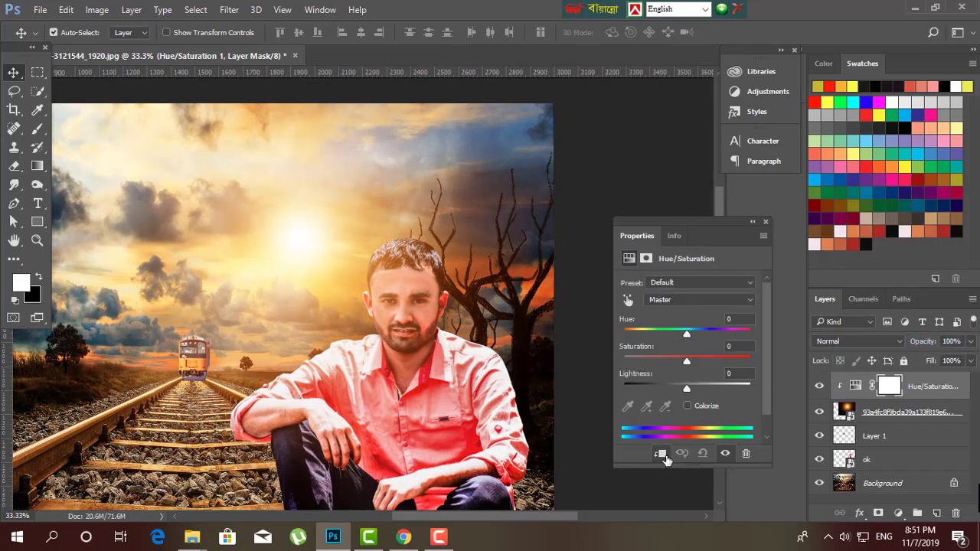
pyautogui.moveTo(685, 337); pyautogui.dragTo(718, 363)
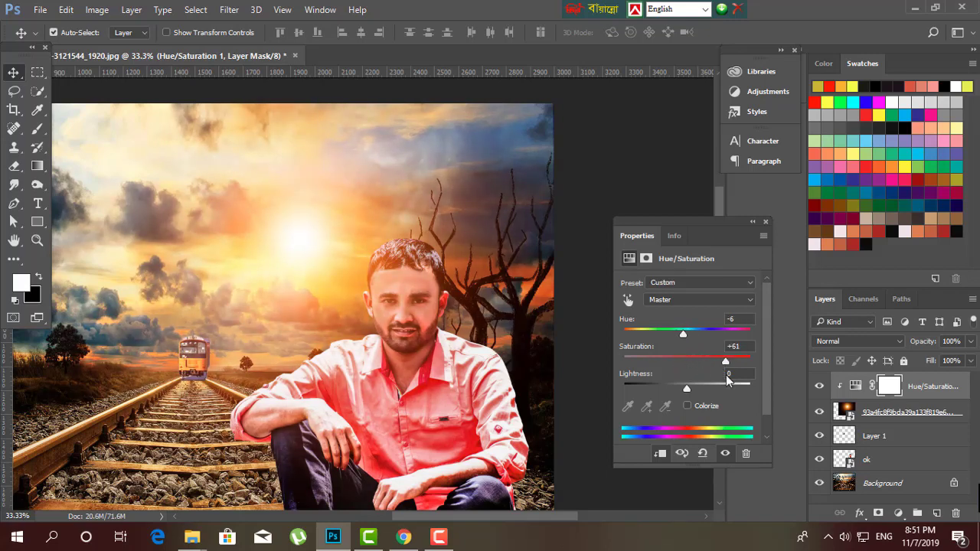
pyautogui.click(625, 186)
# Lower the glow in the sky to Y -548 px, keeping X at 744 px.
pyautogui.hotkey('ctrl', '-')
pyautogui.hotkey('ctrl', '-')
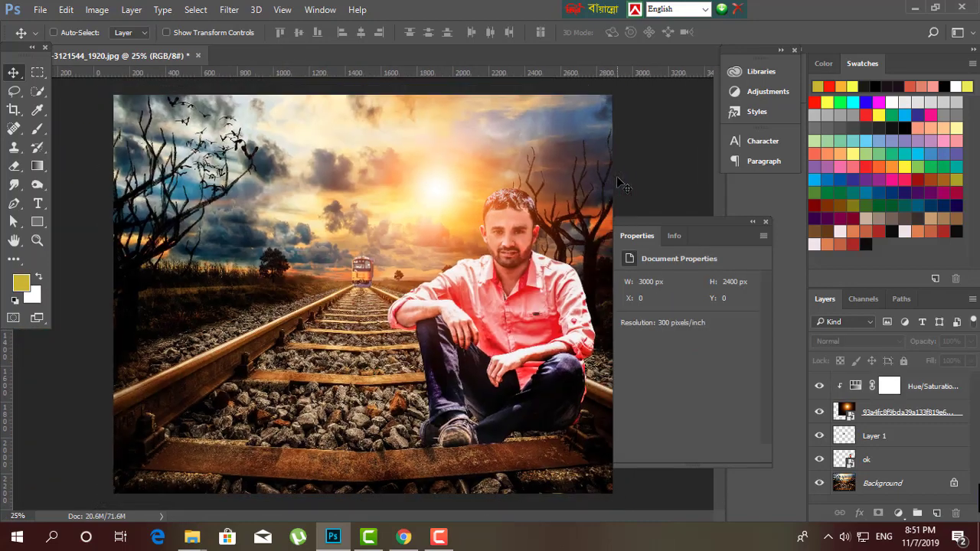
pyautogui.hotkey('ctrl', '+')
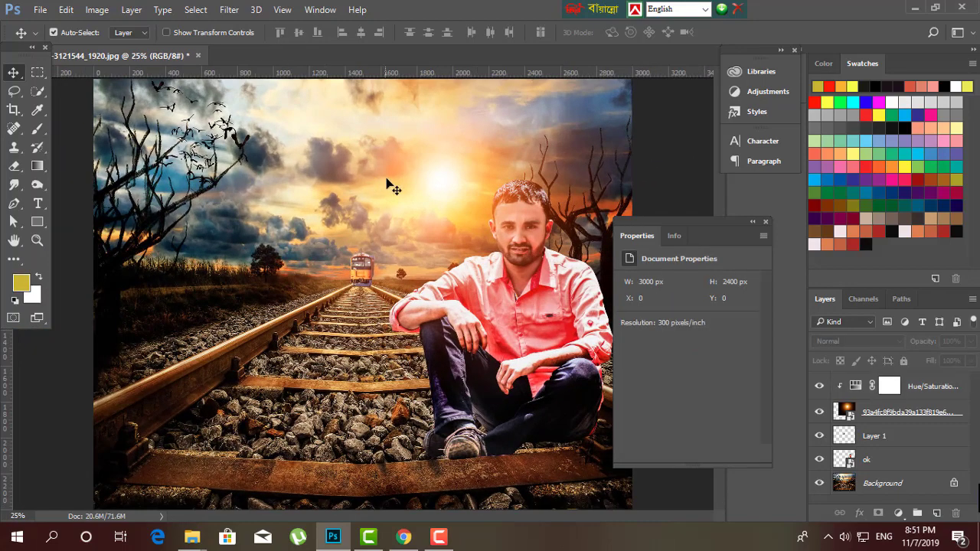
pyautogui.moveTo(446, 181); pyautogui.dragTo(449, 201)
pyautogui.hotkey('ctrl', '-')
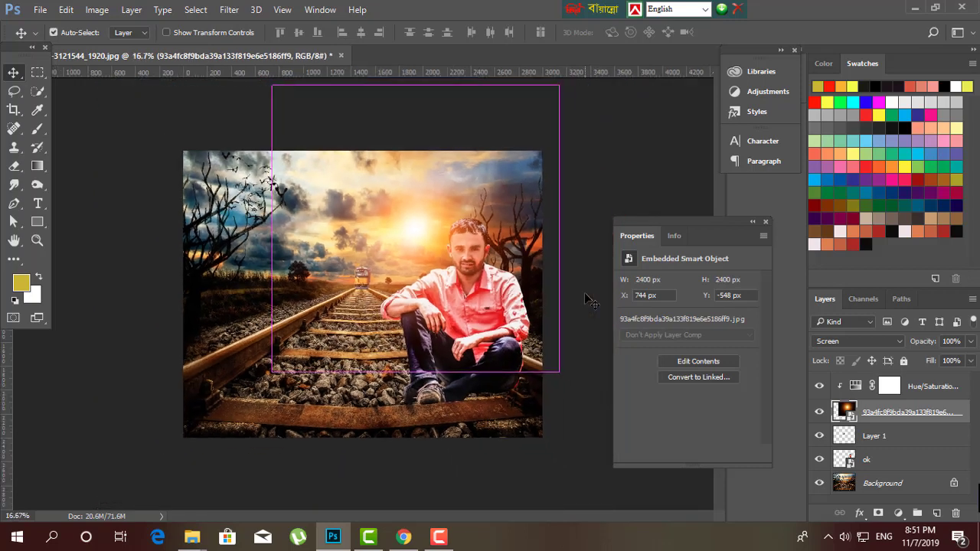
# Shift the glow sideways to X 684 px, keeping Y at -548 px, and deselect the layer.
pyautogui.moveTo(427, 239); pyautogui.dragTo(420, 237)
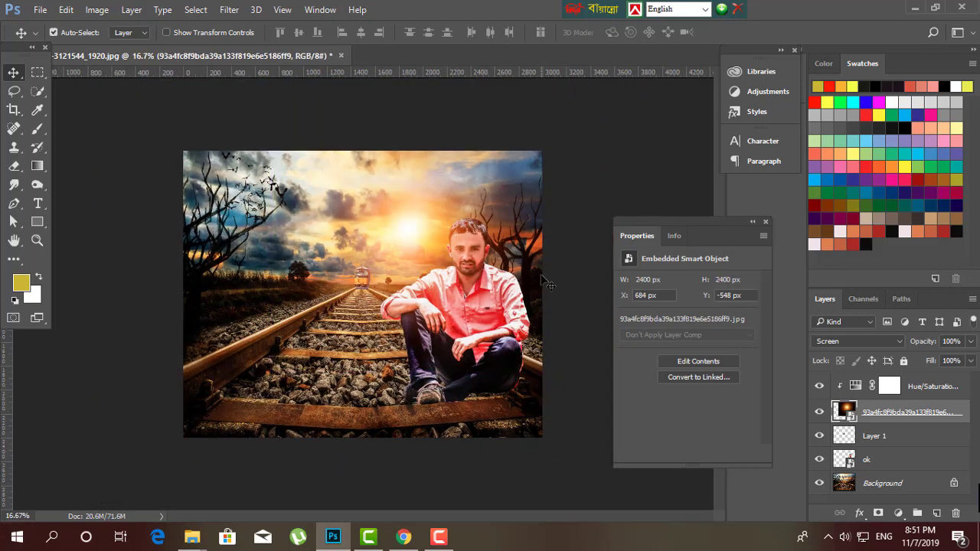
pyautogui.click(578, 186)
pyautogui.hotkey('ctrl', '+')
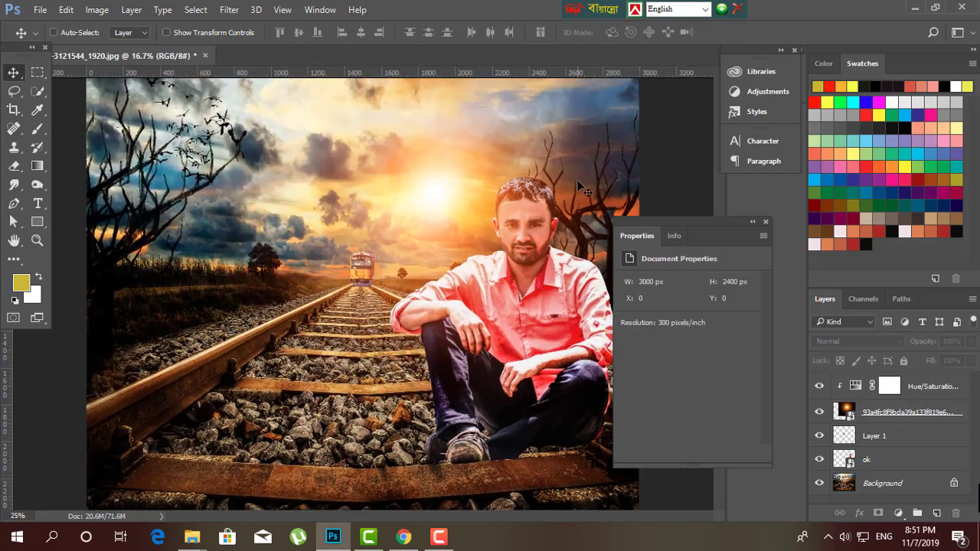
pyautogui.hscroll(3, 465, 280)
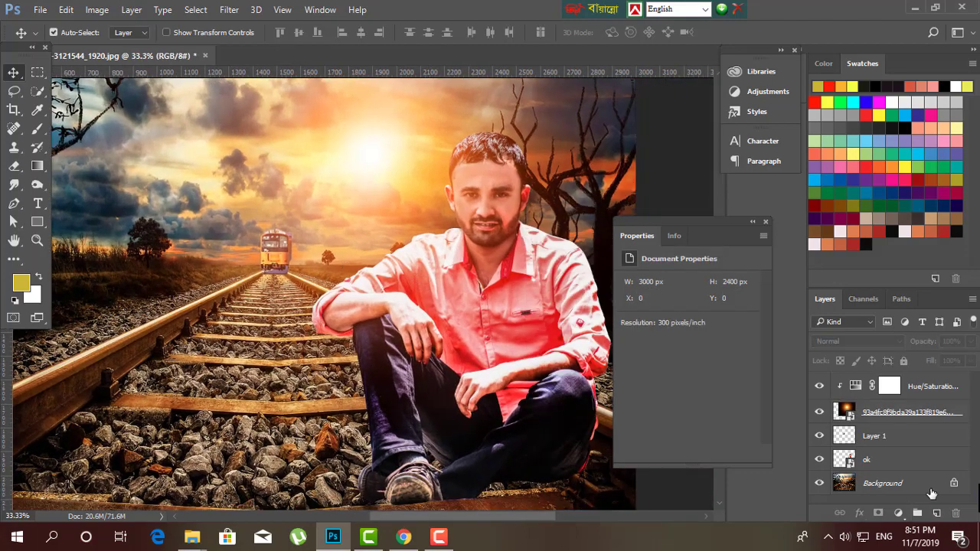
# Add a new empty layer directly above the man's layer "ok" and clip it to that layer.
pyautogui.click(872, 464)
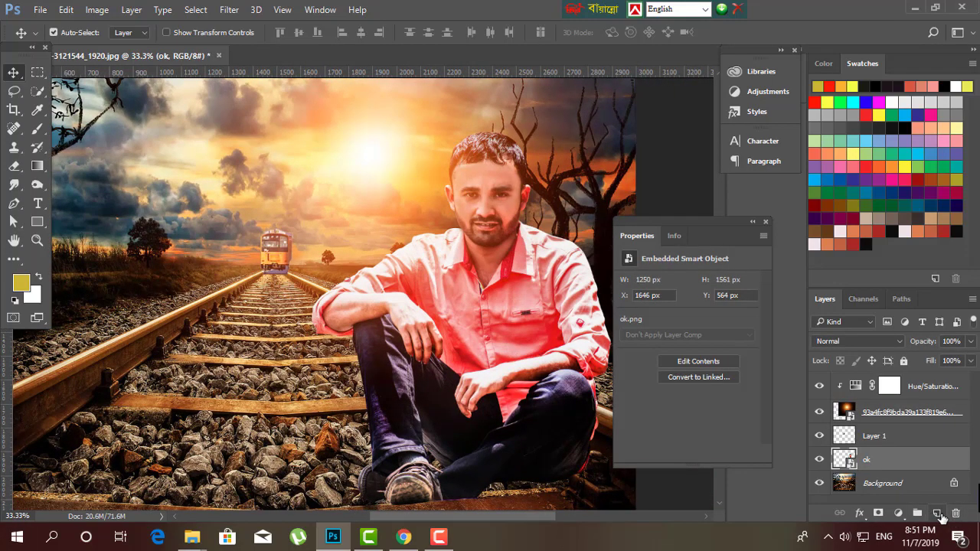
pyautogui.click(938, 513)
pyautogui.hotkey('ctrl', '+')
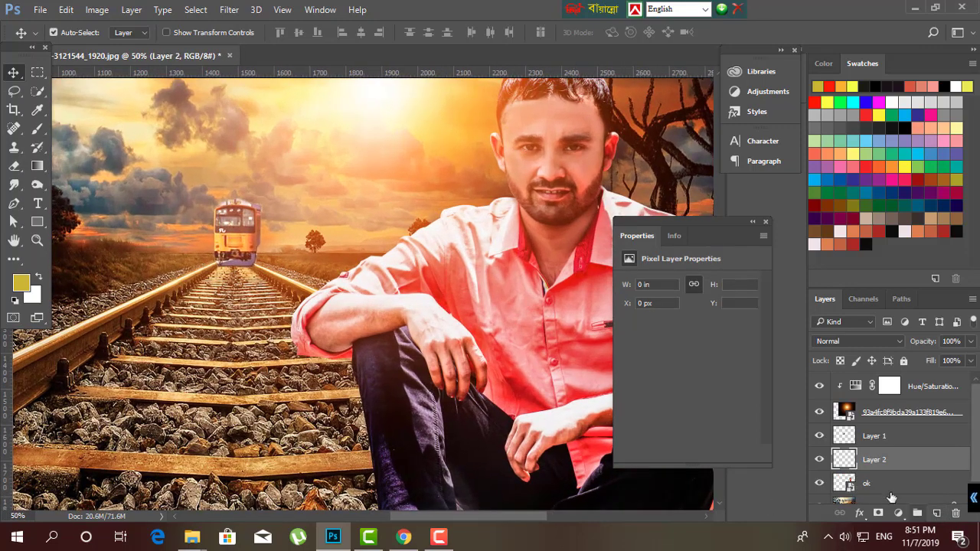
pyautogui.rightClick(875, 467)
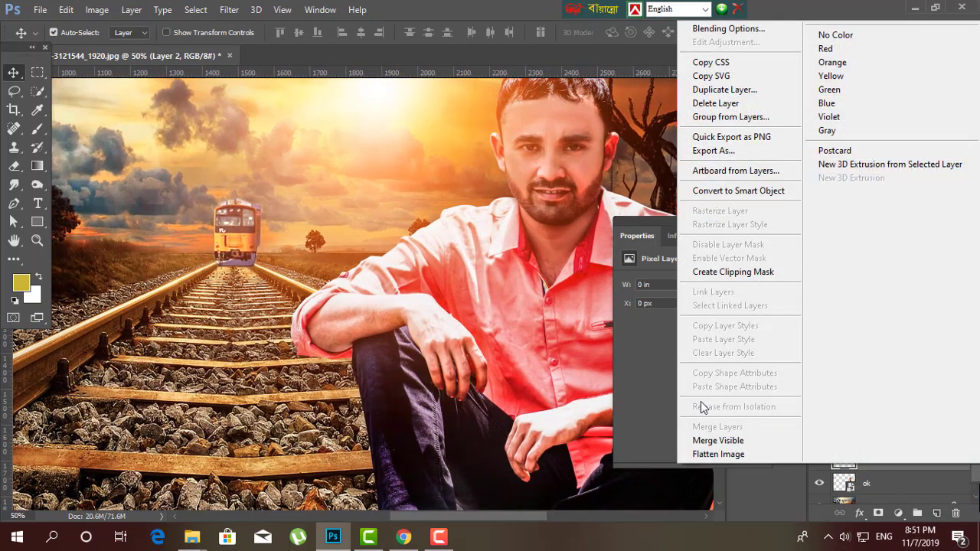
pyautogui.click(735, 274)
# Paint yellow rim light along the man's sun-facing shoulder and neck with a soft 125 px brush.
pyautogui.hotkey('ctrl', '+')
pyautogui.hscroll(5, 383, 290)
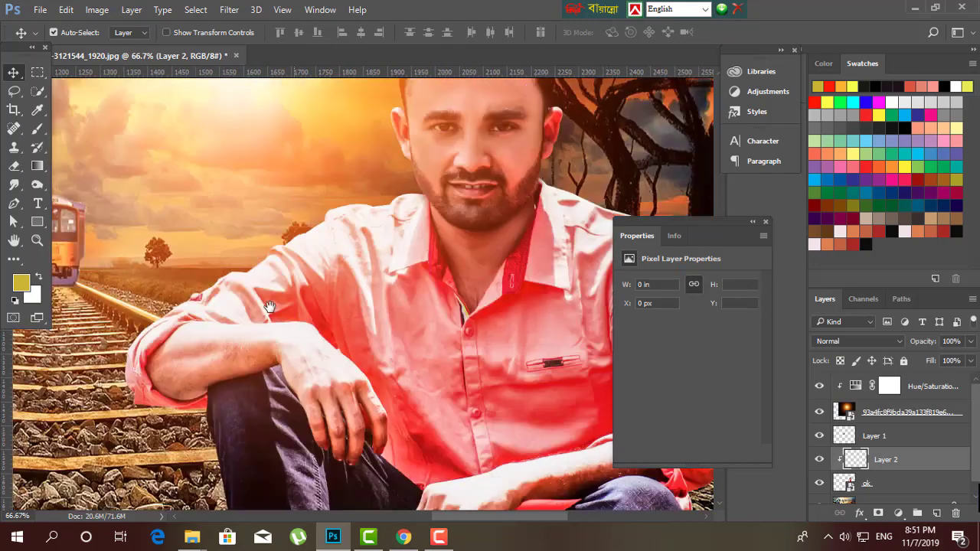
pyautogui.click(37, 129)
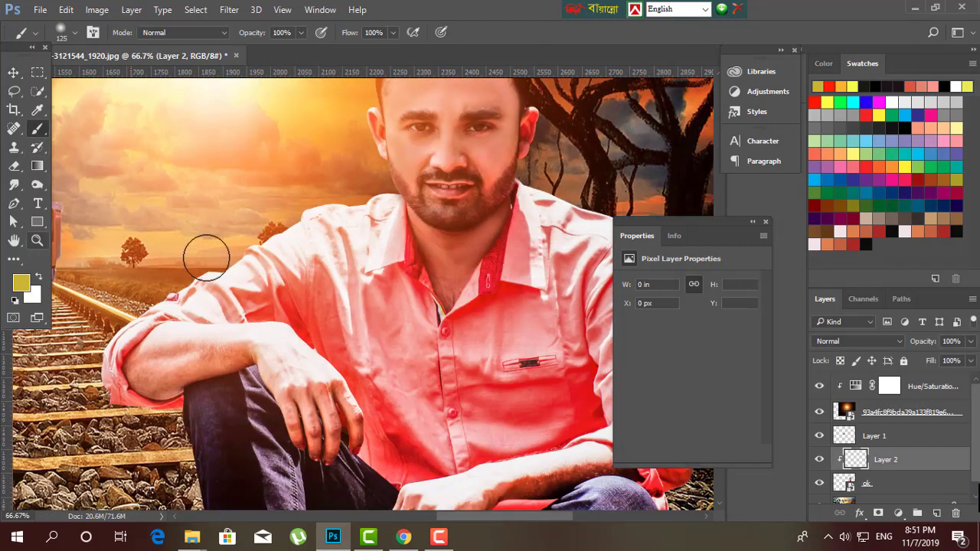
pyautogui.moveTo(234, 240)
pyautogui.mouseDown()
pyautogui.moveTo(315, 192)
pyautogui.moveTo(359, 185)
pyautogui.moveTo(333, 261)
pyautogui.moveTo(362, 190)
pyautogui.moveTo(339, 197)
pyautogui.moveTo(383, 177)
pyautogui.moveTo(380, 194)
pyautogui.moveTo(370, 138)
pyautogui.mouseUp()
# Reduce the brush to 90 px and paint yellow rim light along the sun-facing side of the man's head and hair.
pyautogui.press('[')
pyautogui.press('[')
pyautogui.scroll(2, 377, 175)
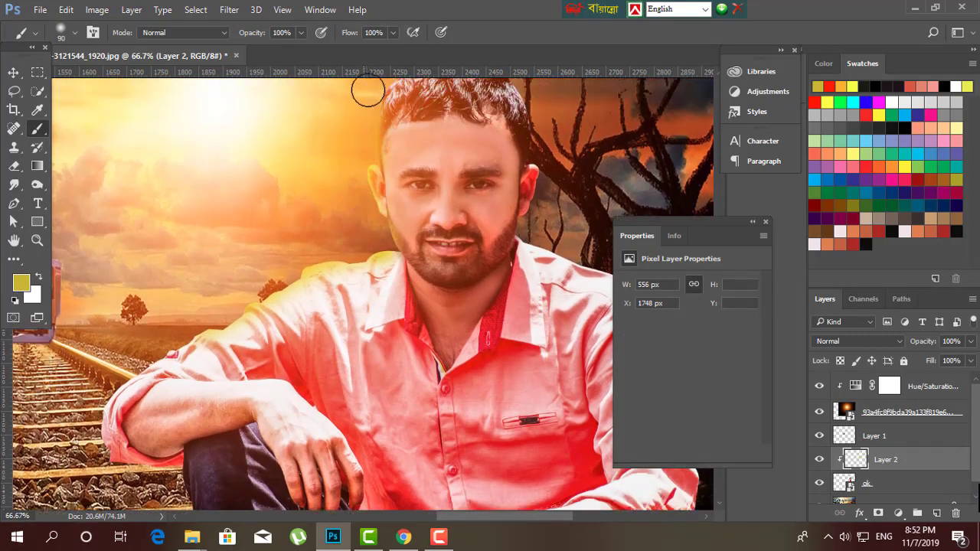
pyautogui.scroll(3, 346, 197)
pyautogui.moveTo(375, 145)
pyautogui.mouseDown()
pyautogui.moveTo(387, 113)
pyautogui.moveTo(409, 98)
pyautogui.moveTo(376, 126)
pyautogui.moveTo(477, 98)
pyautogui.mouseUp()
pyautogui.hotkey('ctrl', '-')
pyautogui.hotkey('ctrl', '-')
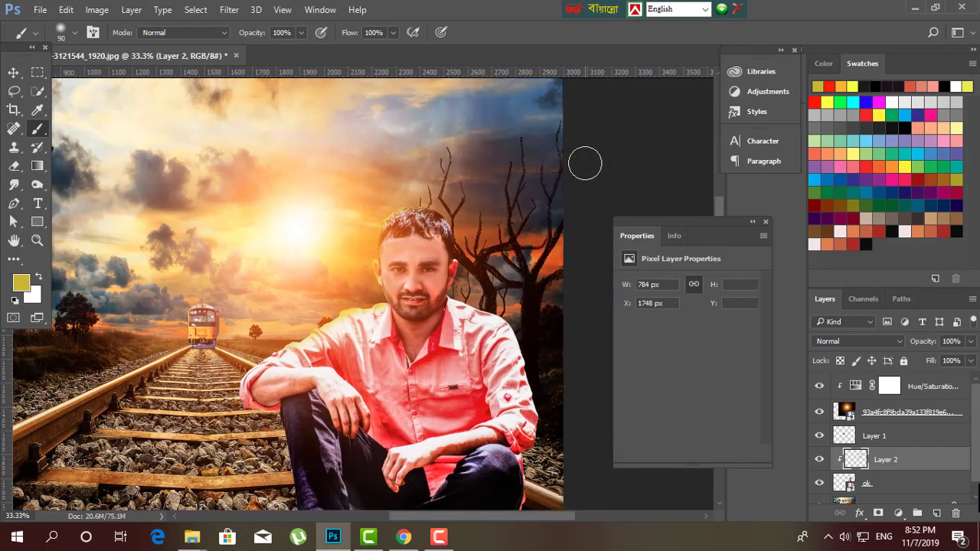
# Extend the yellow rim light along the man's sleeve down to the elbow and deselect the layer.
pyautogui.moveTo(436, 346); pyautogui.dragTo(440, 251)
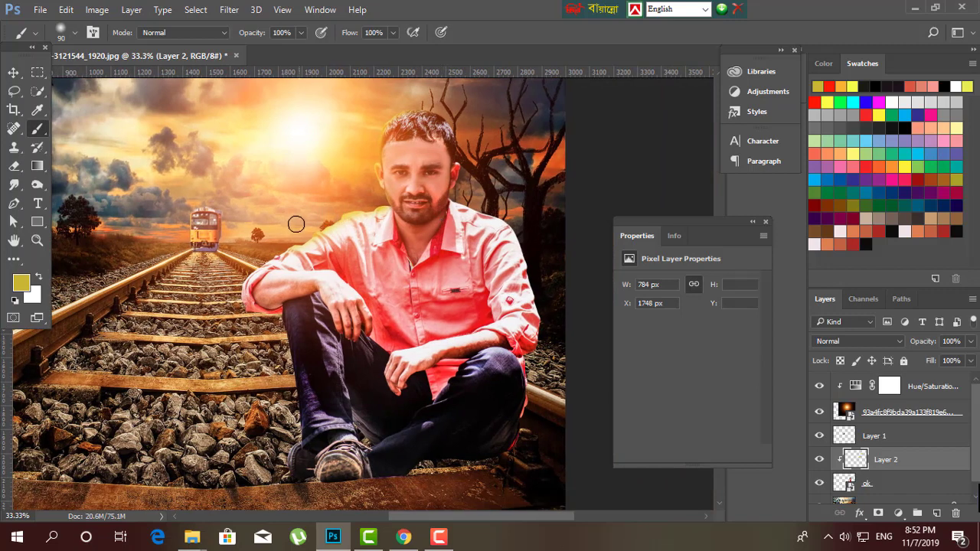
pyautogui.moveTo(243, 274)
pyautogui.mouseDown()
pyautogui.moveTo(271, 244)
pyautogui.moveTo(266, 254)
pyautogui.moveTo(284, 249)
pyautogui.mouseUp()
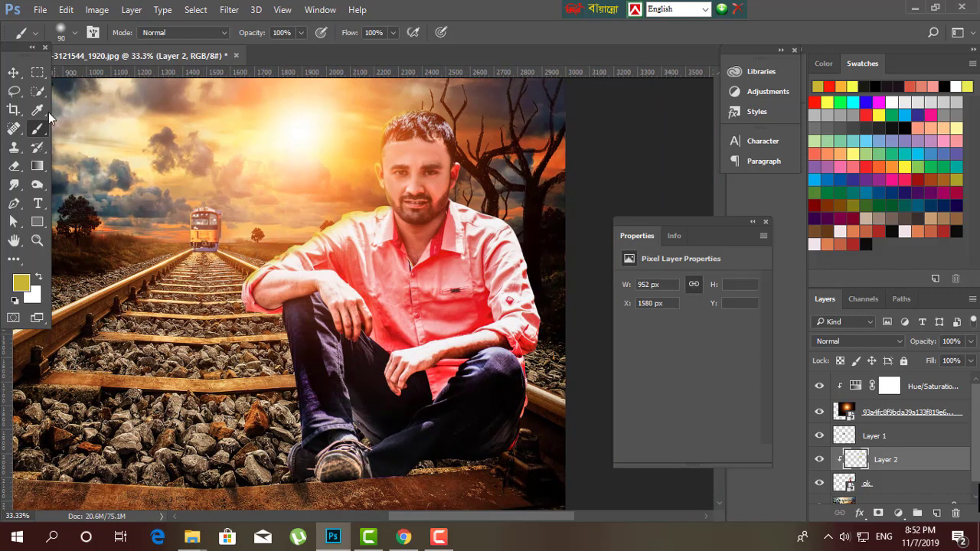
pyautogui.click(14, 72)
pyautogui.moveTo(420, 228); pyautogui.dragTo(536, 336)
pyautogui.hotkey('ctrl', '-')
pyautogui.hotkey('ctrl', '-')
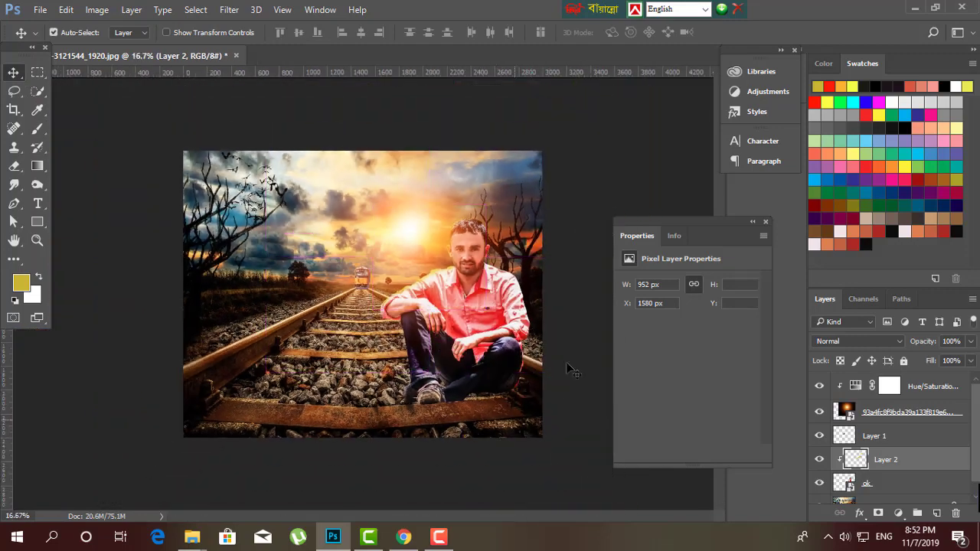
pyautogui.click(617, 164)
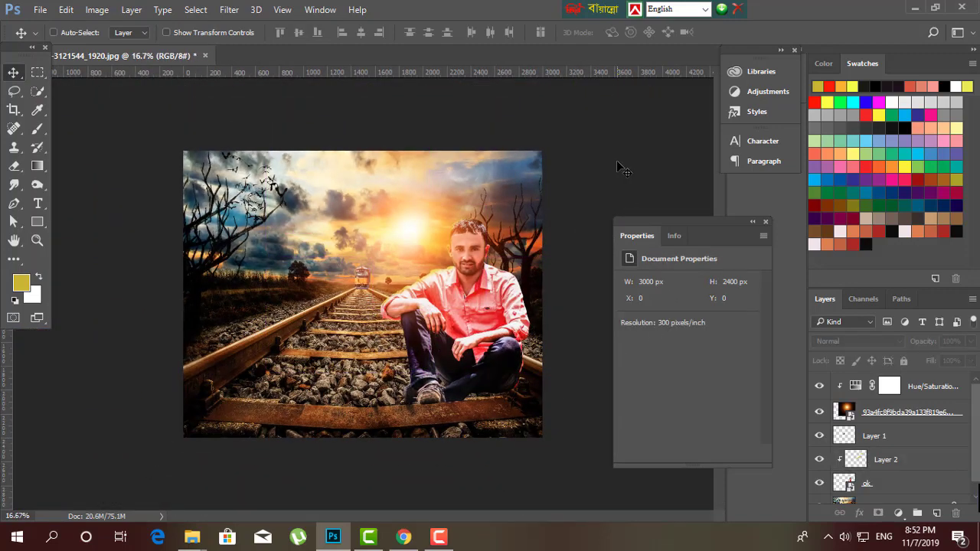
# Save the composite as a layered Photoshop document named "ok file" in the "new photo" folder.
pyautogui.hotkey('ctrl', 'shift', 's')
pyautogui.scroll(3, 62, 130)
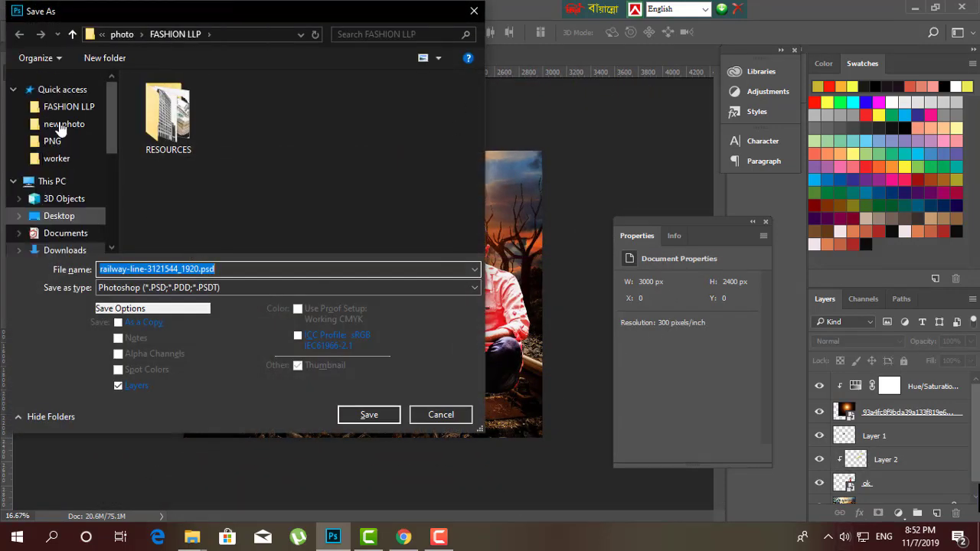
pyautogui.click(63, 124)
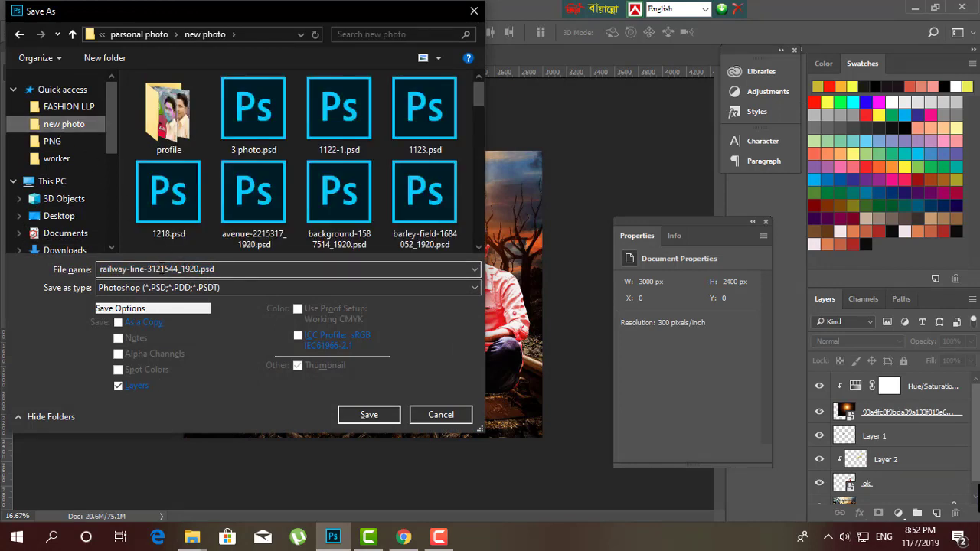
pyautogui.click(162, 269)
pyautogui.write('ok ')
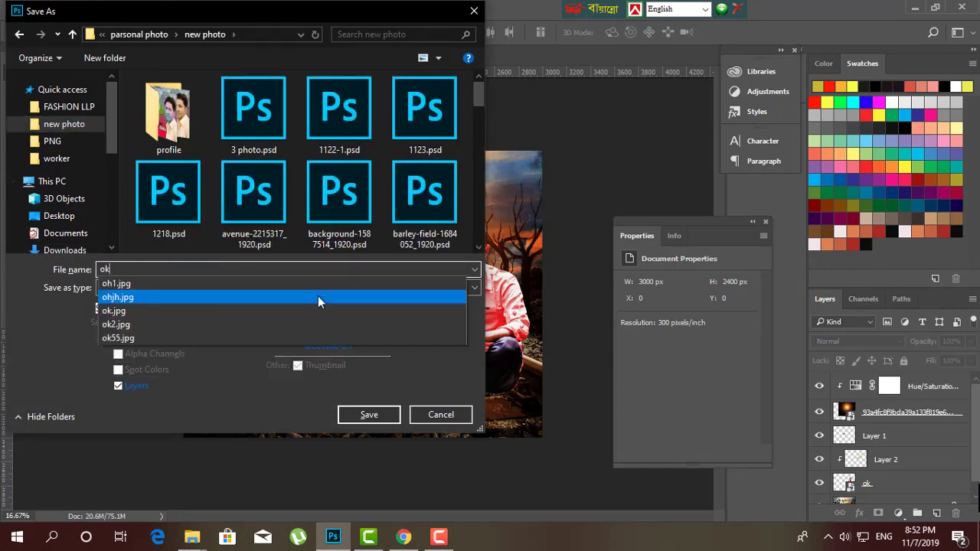
pyautogui.write('fi')
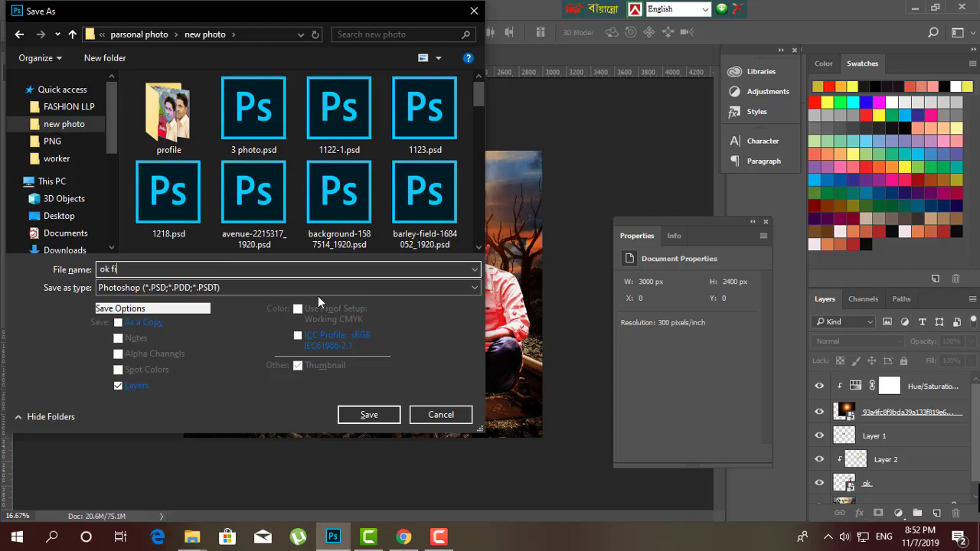
pyautogui.write('le')
pyautogui.click(368, 415)
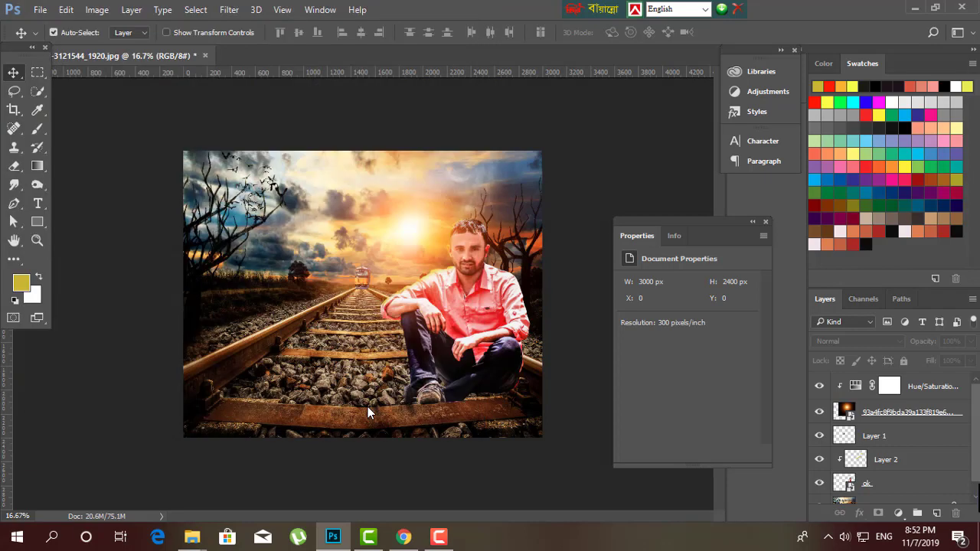
pyautogui.click(672, 159)
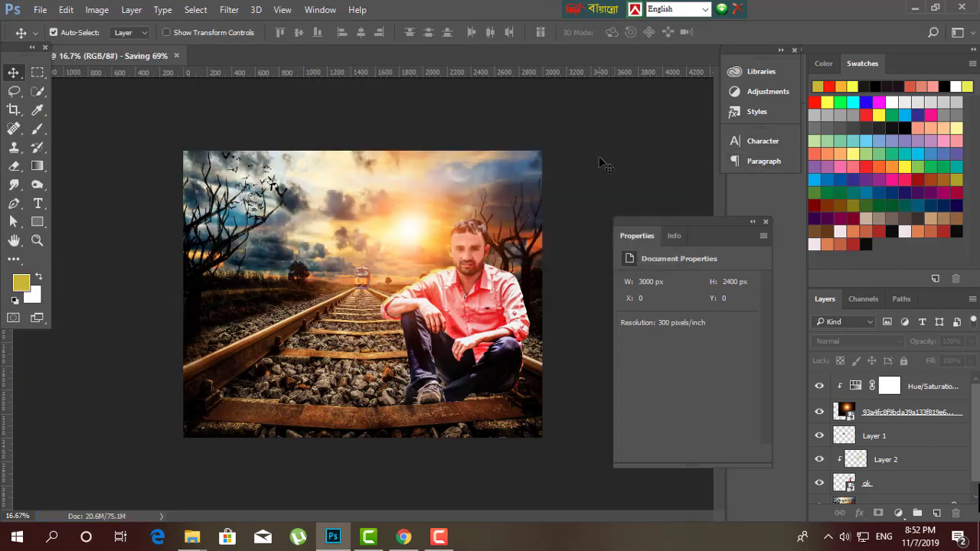
pyautogui.hotkey('ctrl', '+')
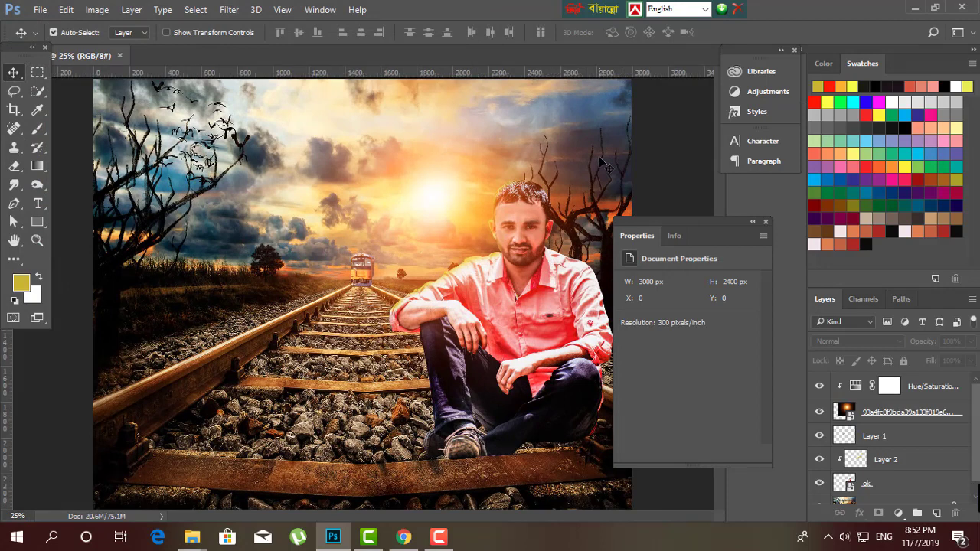
pyautogui.hotkey('ctrl', '-')
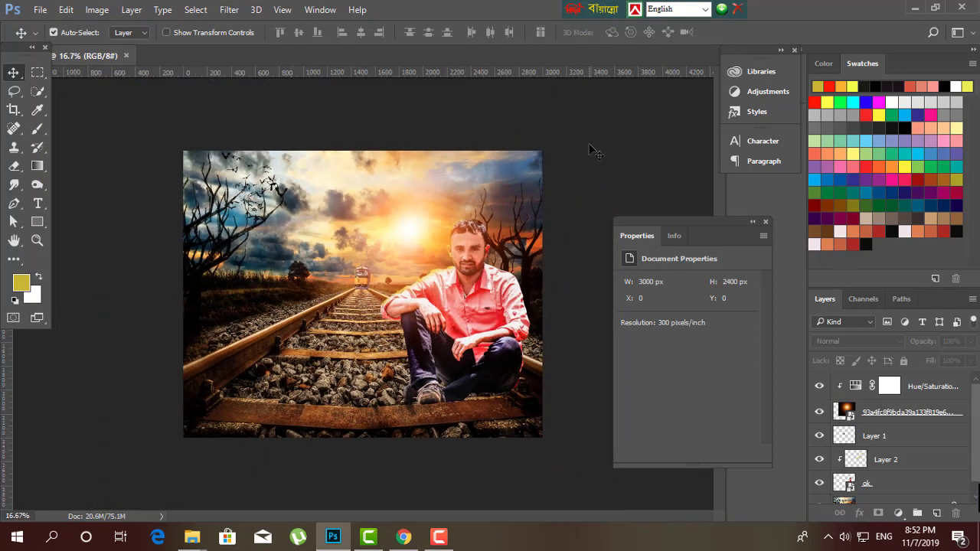
# Activate the Brush tool and add a new empty layer directly above the Background layer.
pyautogui.press('b')
pyautogui.click(590, 151)
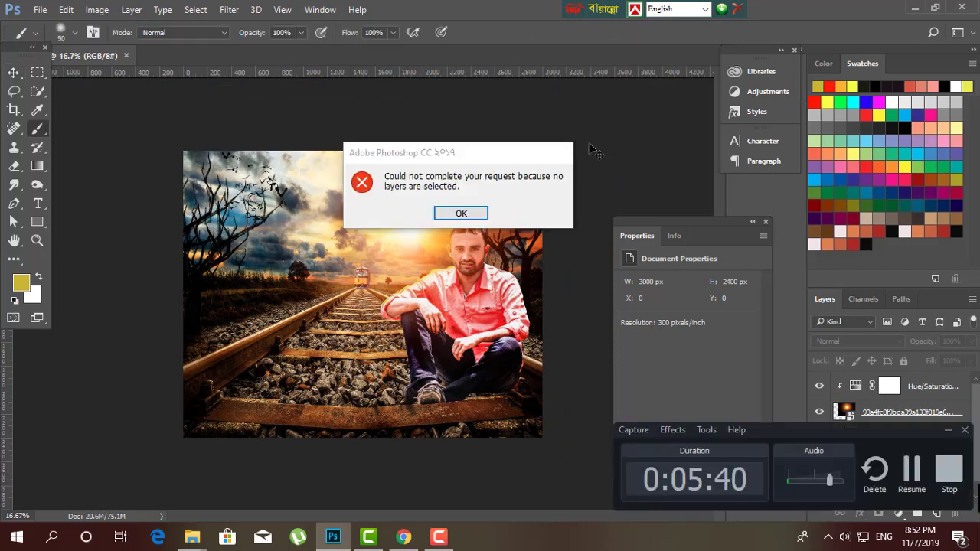
pyautogui.click(463, 215)
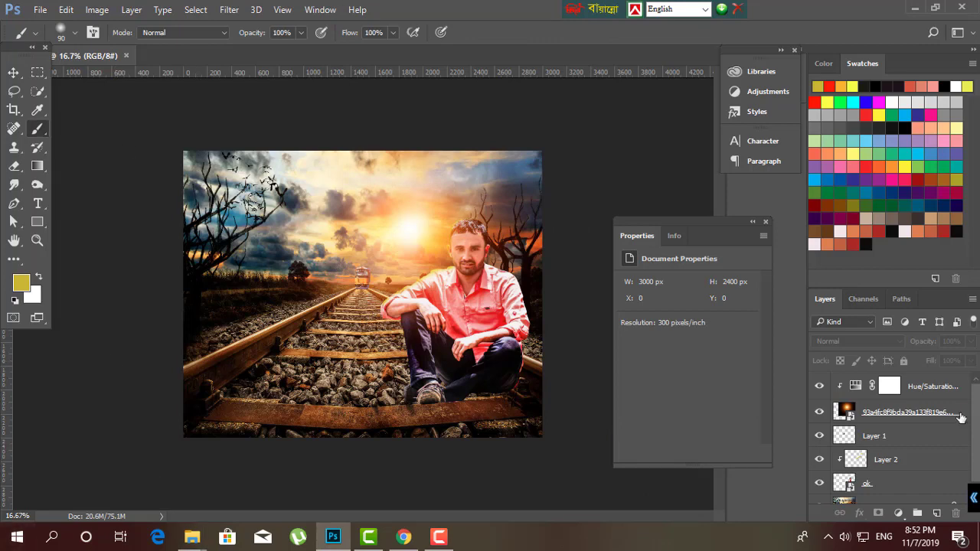
pyautogui.scroll(-1, 938, 441)
pyautogui.click(885, 497)
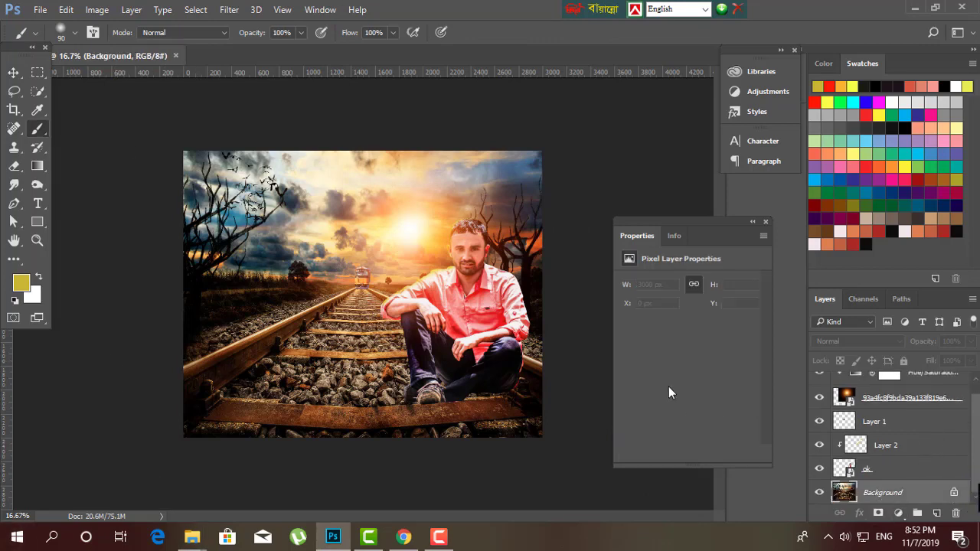
pyautogui.moveTo(886, 499); pyautogui.dragTo(936, 514)
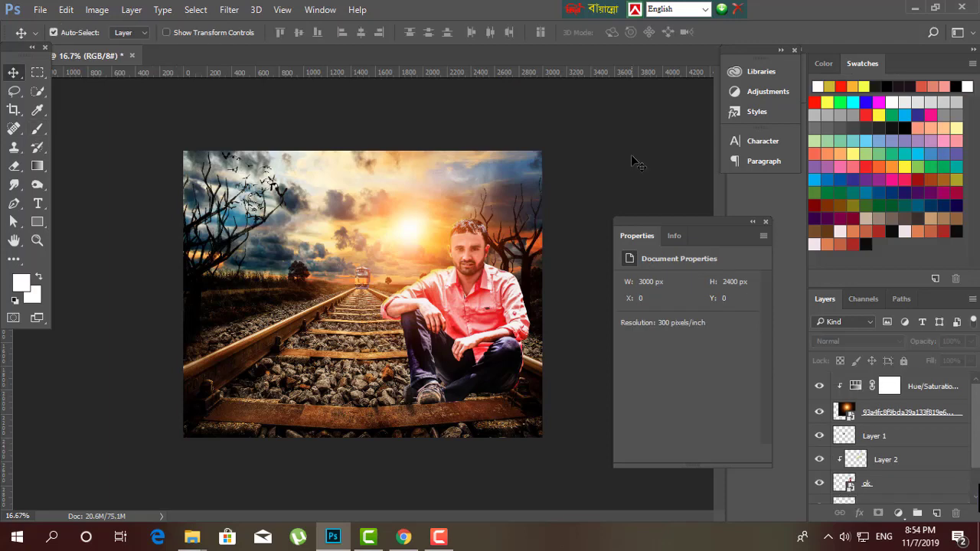
pyautogui.hotkey('ctrl', '-')
pyautogui.hotkey('ctrl', '-')
pyautogui.hotkey('ctrl', '-')
pyautogui.hotkey('ctrl', '+')
pyautogui.hotkey('ctrl', '+')
pyautogui.click(438, 537)
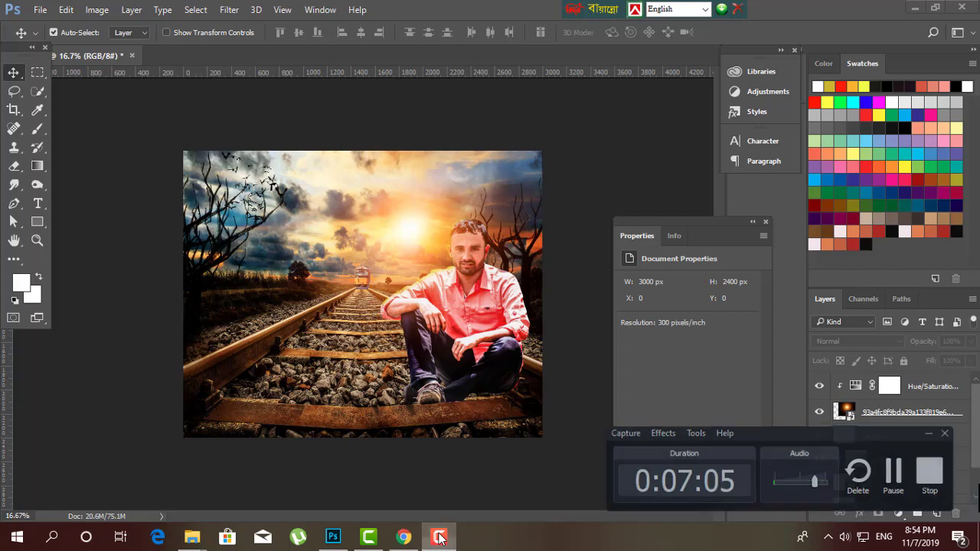
pyautogui.click(439, 536)
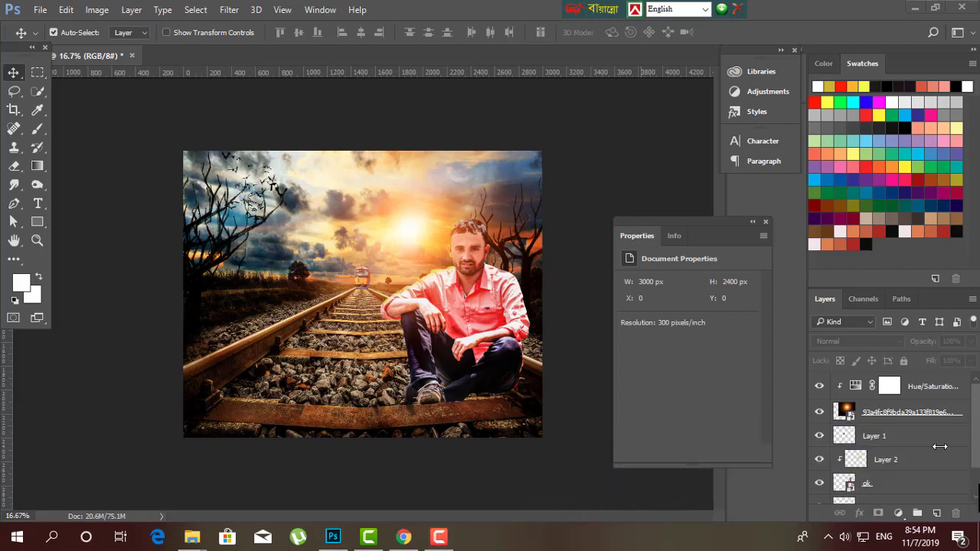
# Add a new layer above the Hue/Saturation adjustment and use Apply Image with the Merged source, Multiply blending and 100% opacity.
pyautogui.click(919, 392)
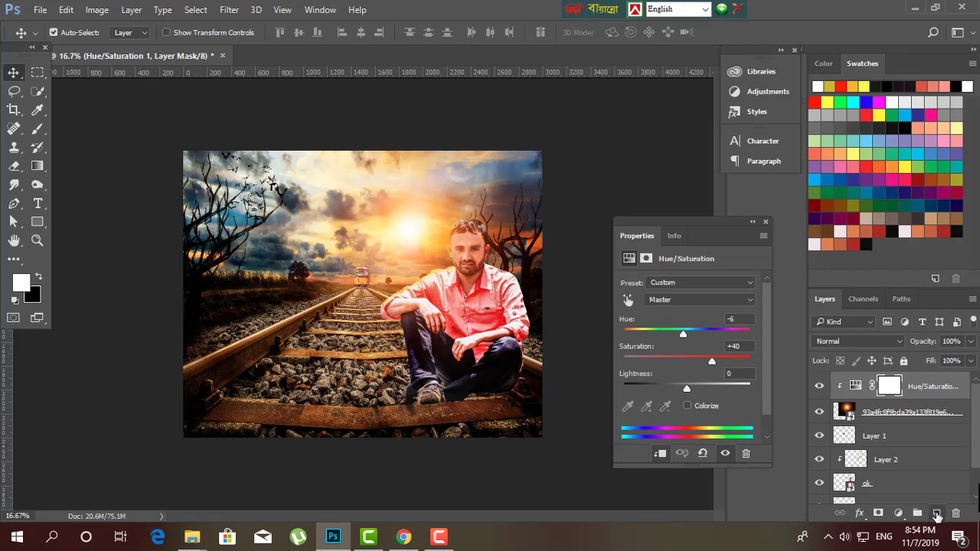
pyautogui.click(938, 514)
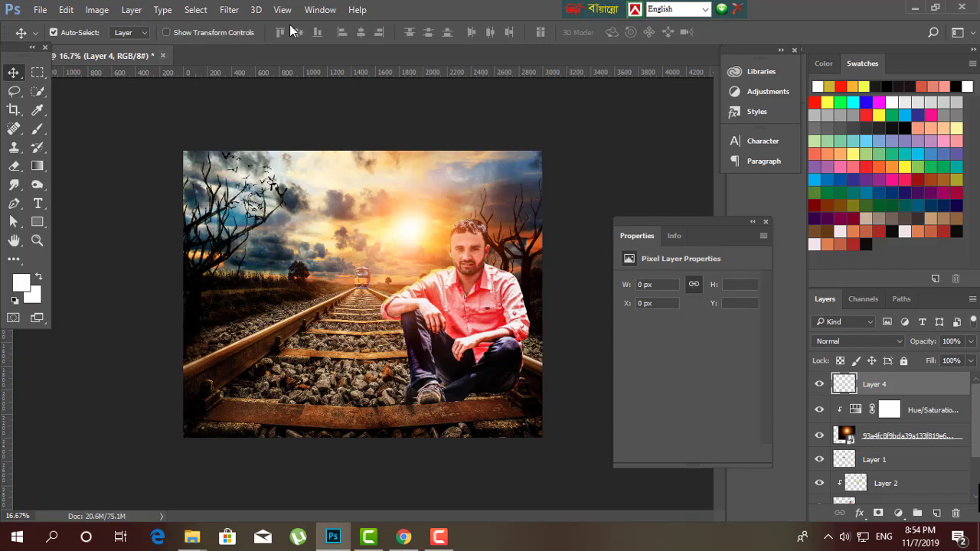
pyautogui.click(96, 9)
pyautogui.click(115, 215)
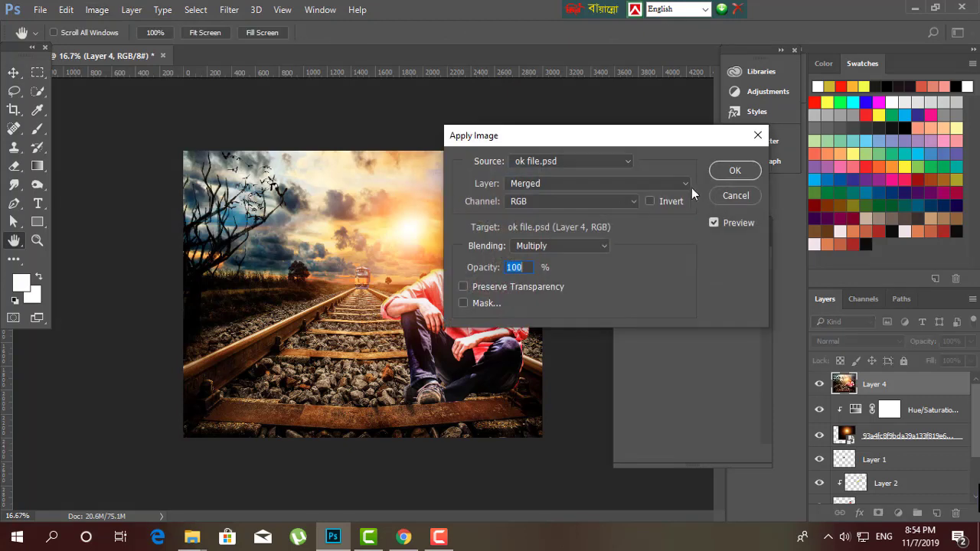
pyautogui.click(741, 172)
# Apply the Camera Raw filter to the merged top layer with Temperature -25 and increased Clarity.
pyautogui.click(234, 10)
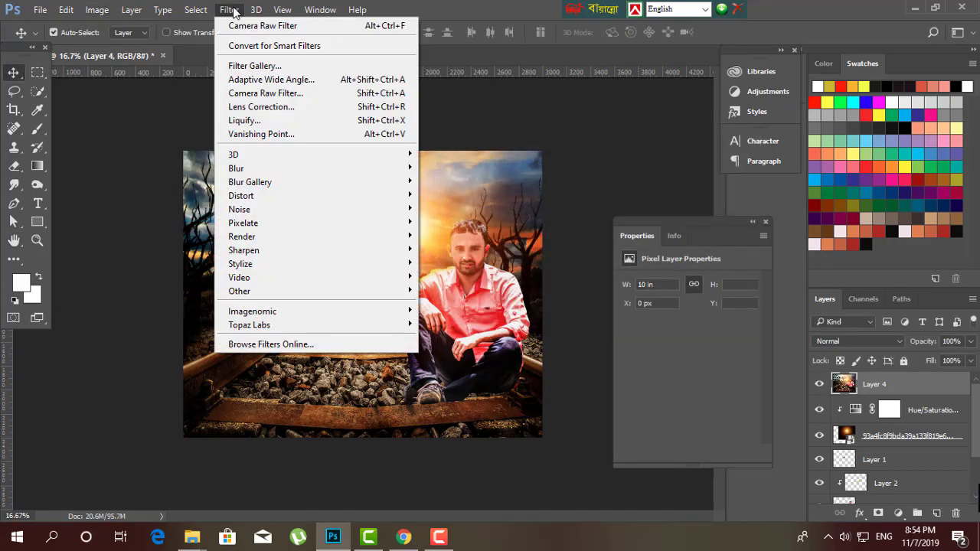
pyautogui.moveTo(272, 175)
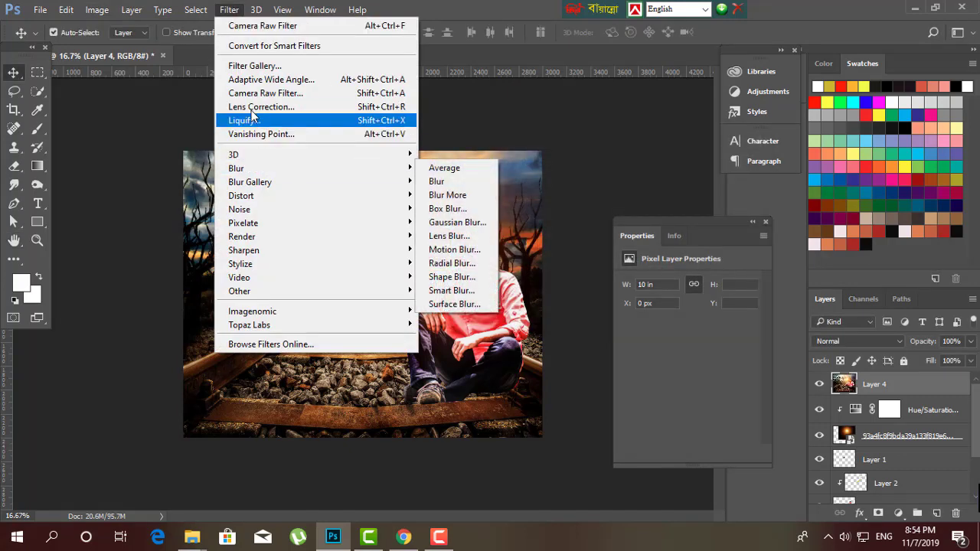
pyautogui.click(250, 98)
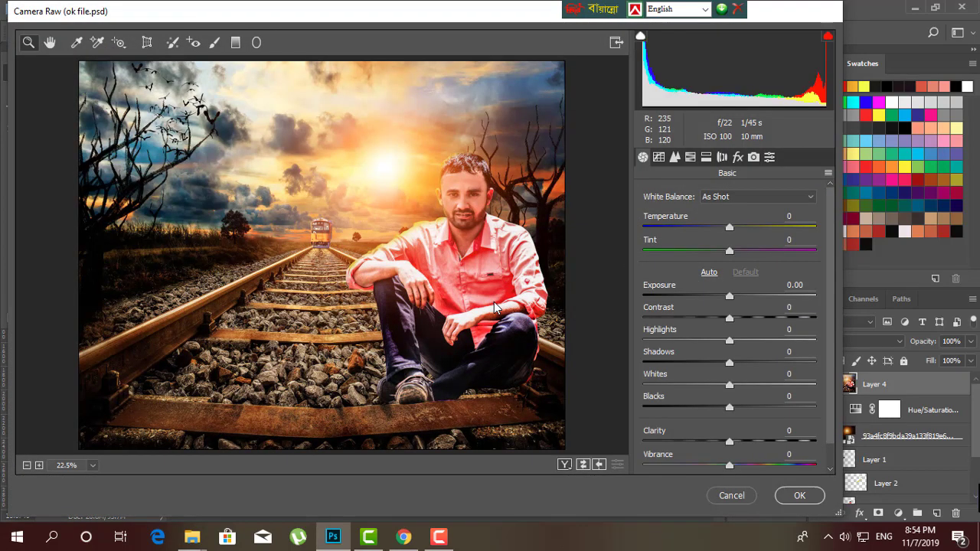
pyautogui.click(728, 228)
pyautogui.moveTo(723, 228); pyautogui.dragTo(707, 227)
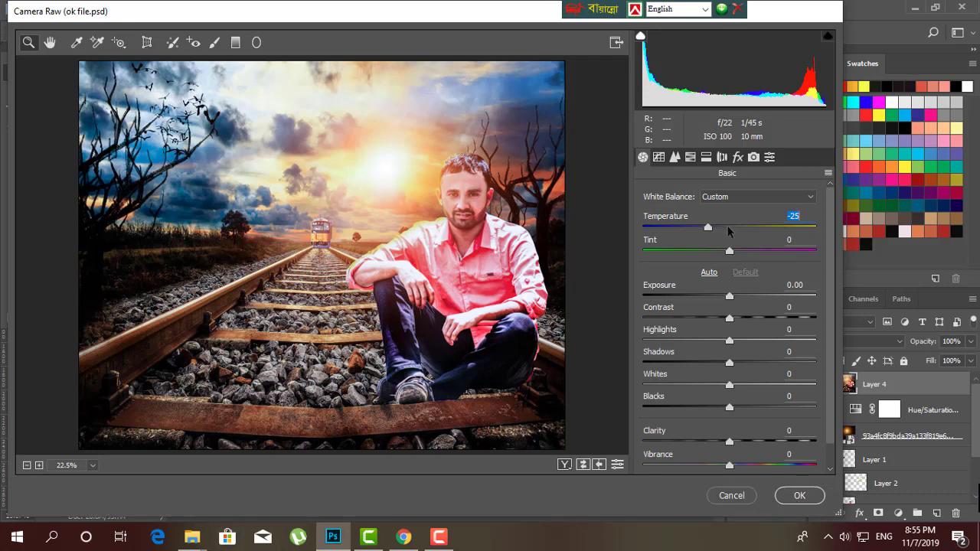
pyautogui.moveTo(733, 432)
pyautogui.mouseDown()
pyautogui.moveTo(767, 443)
pyautogui.moveTo(745, 444)
pyautogui.mouseUp()
pyautogui.click(800, 496)
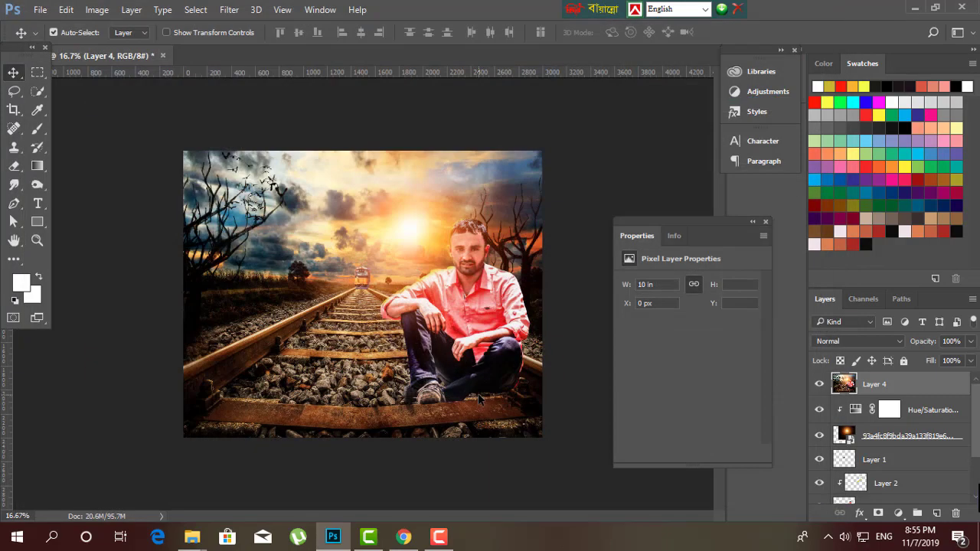
# Undo the Camera Raw filter on the merged top layer.
pyautogui.click(628, 158)
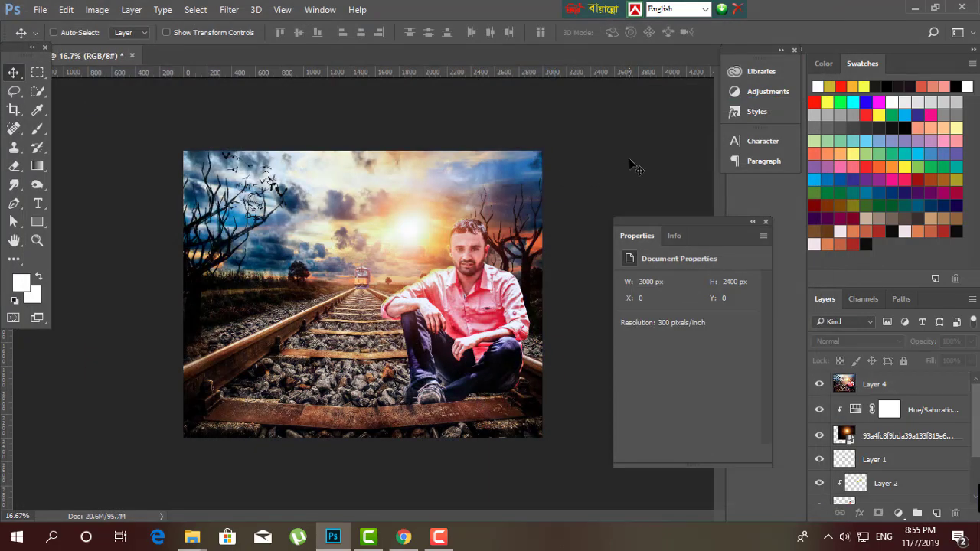
pyautogui.press('ctrl')
pyautogui.hotkey('alt', '.')
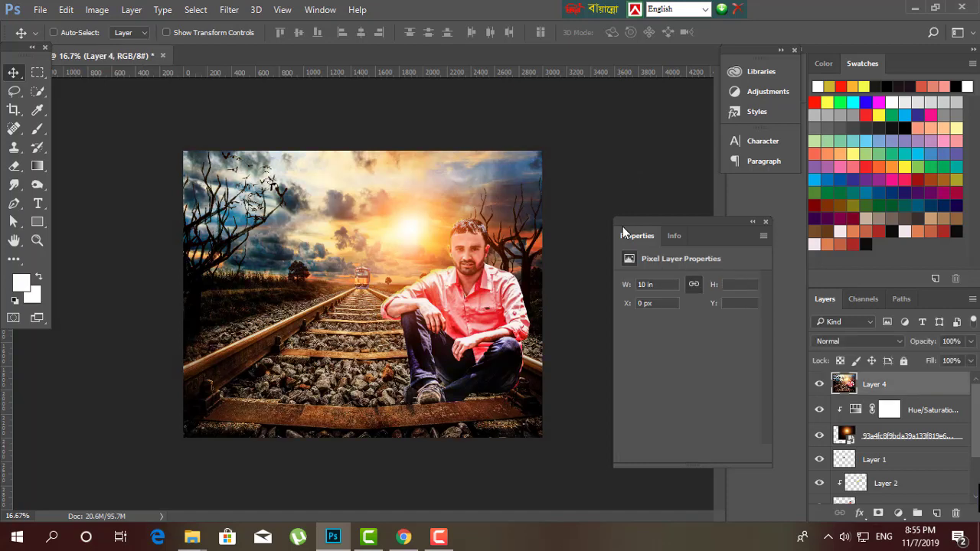